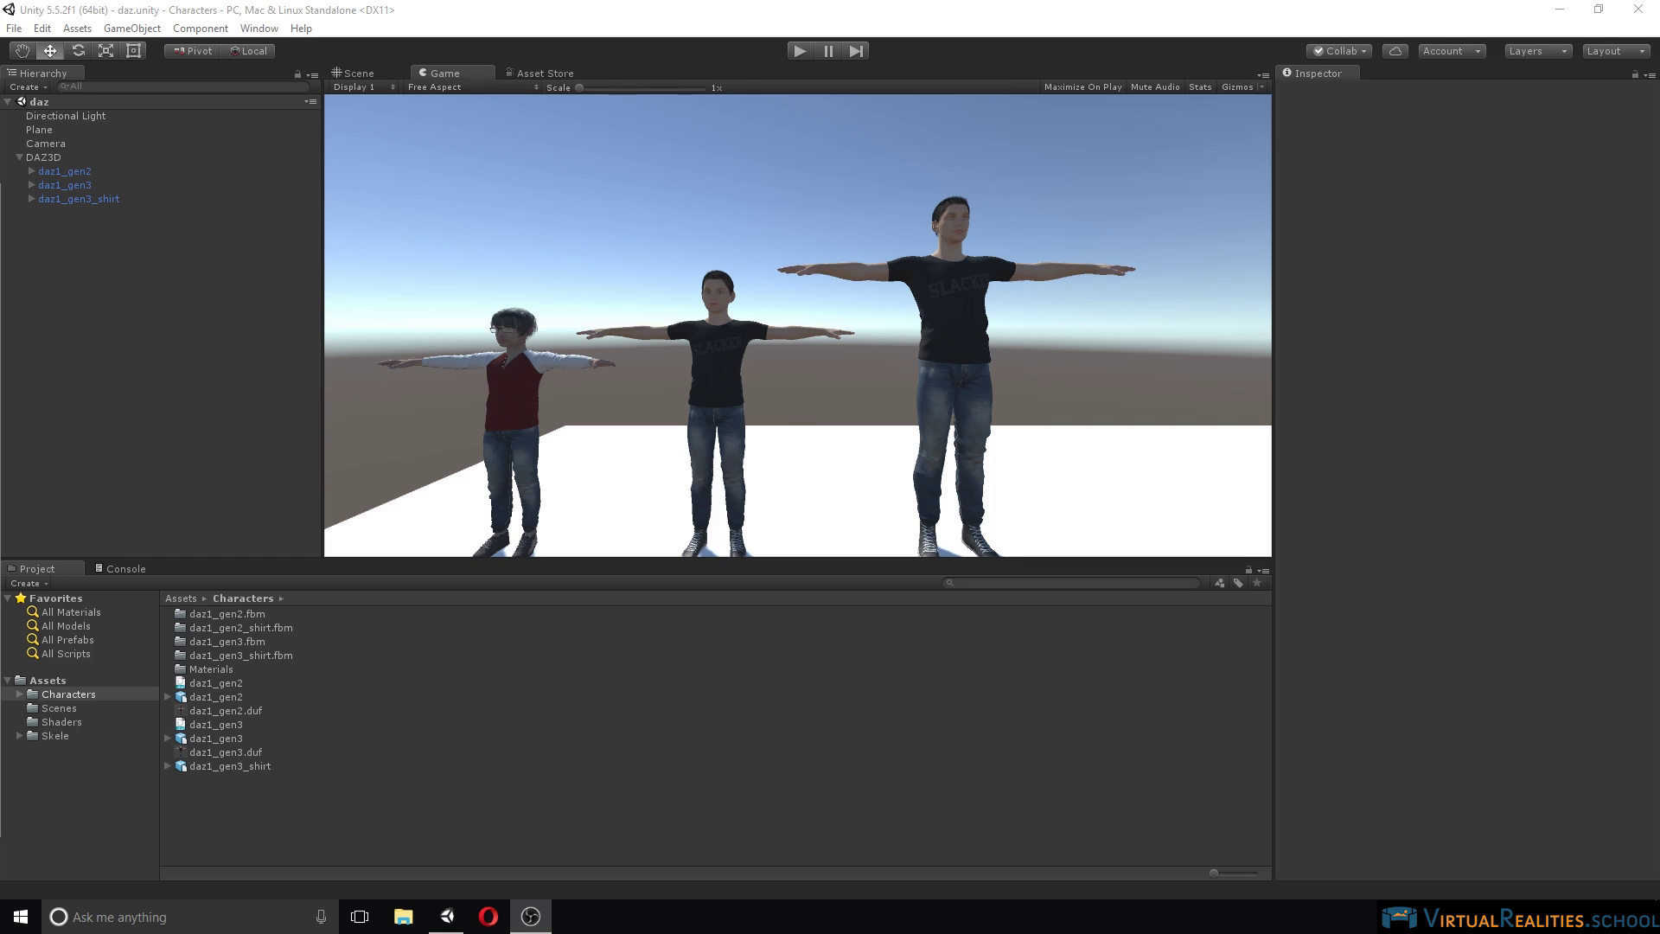
Step: Search the Asset Store for "MCS" and look through the results for the MCS Male and MCS Female packages
left_click(540, 71)
left_click(449, 135)
type("MCS")
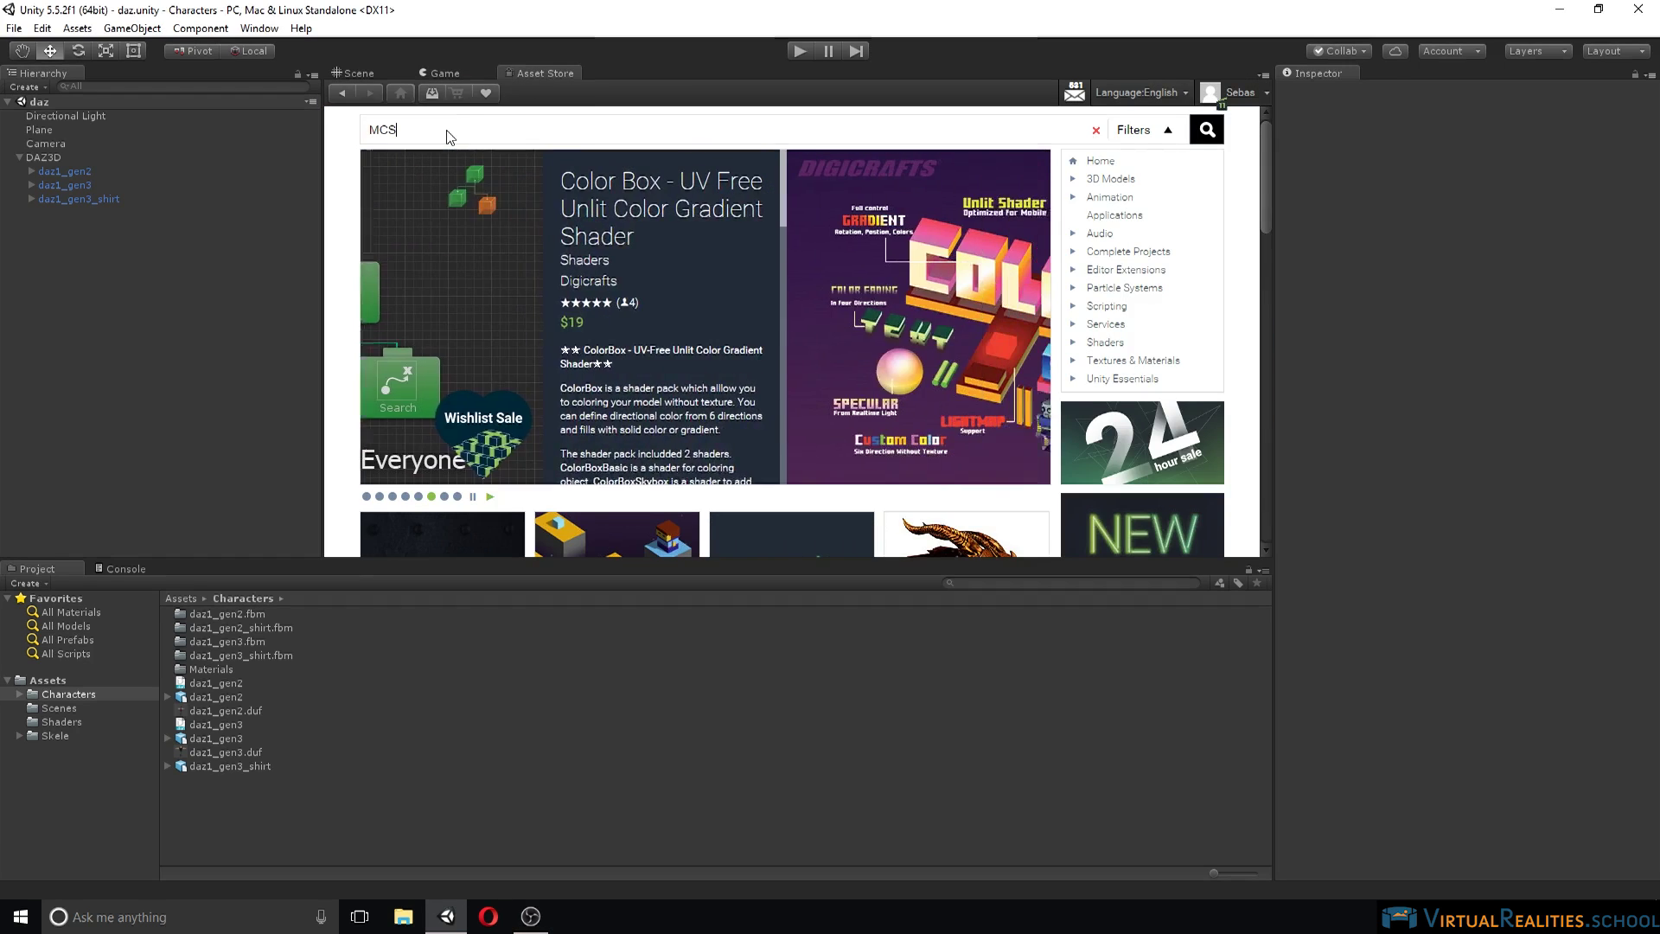
key("Return")
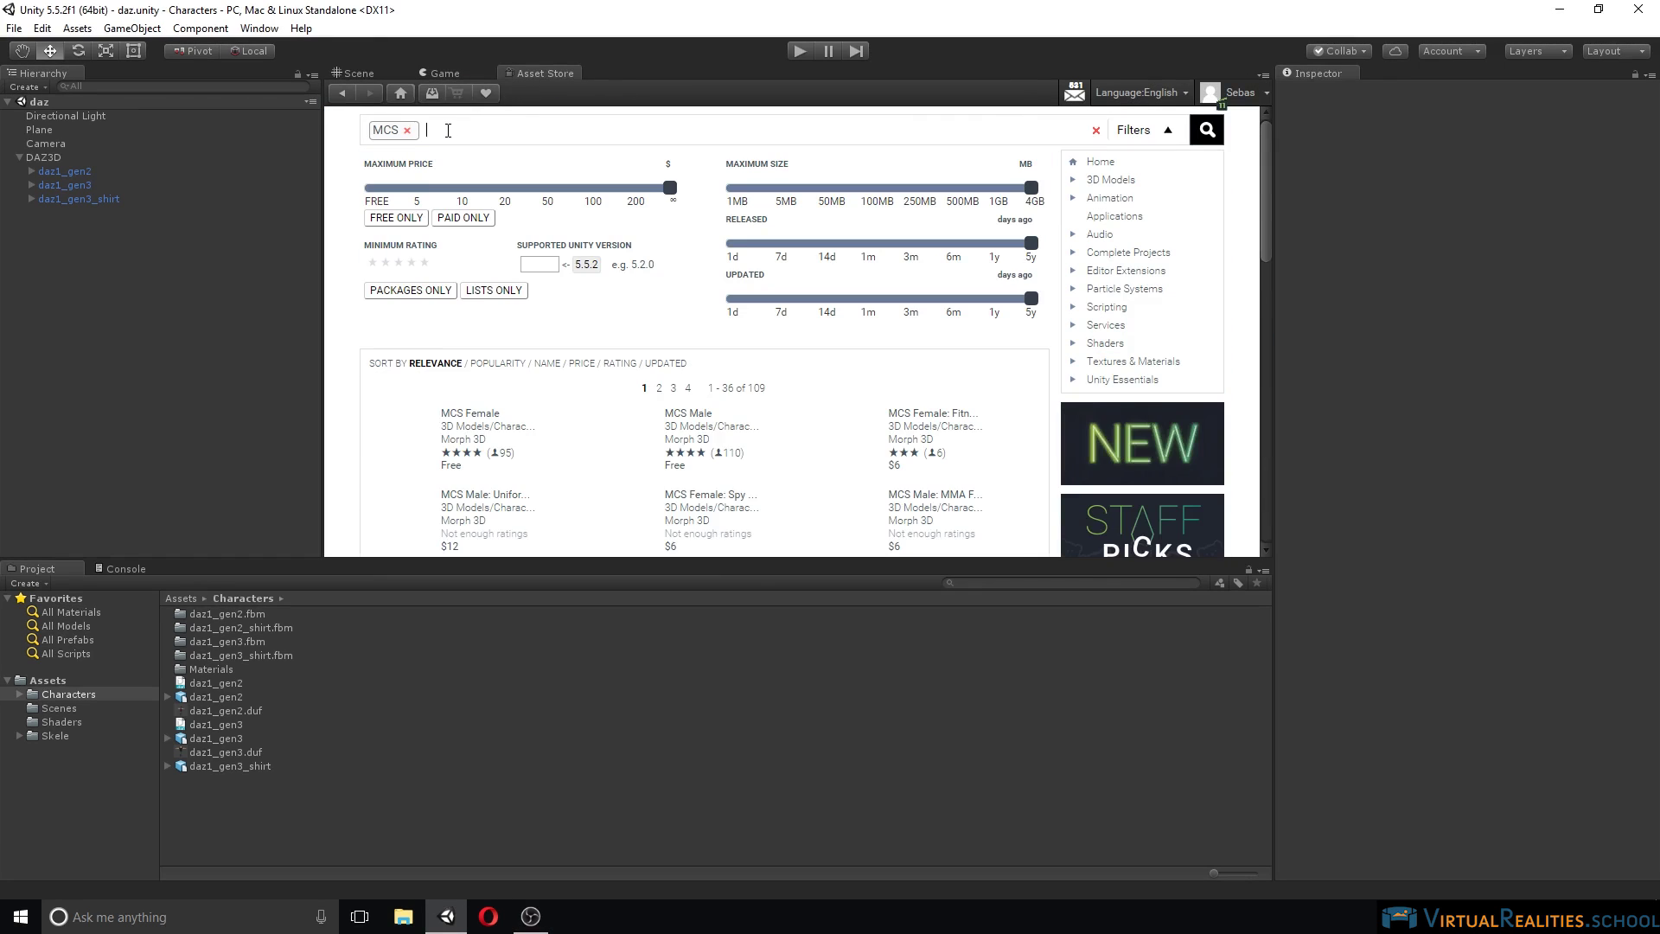
scroll(501, 199, "down", 3)
scroll(562, 272, "up", 2)
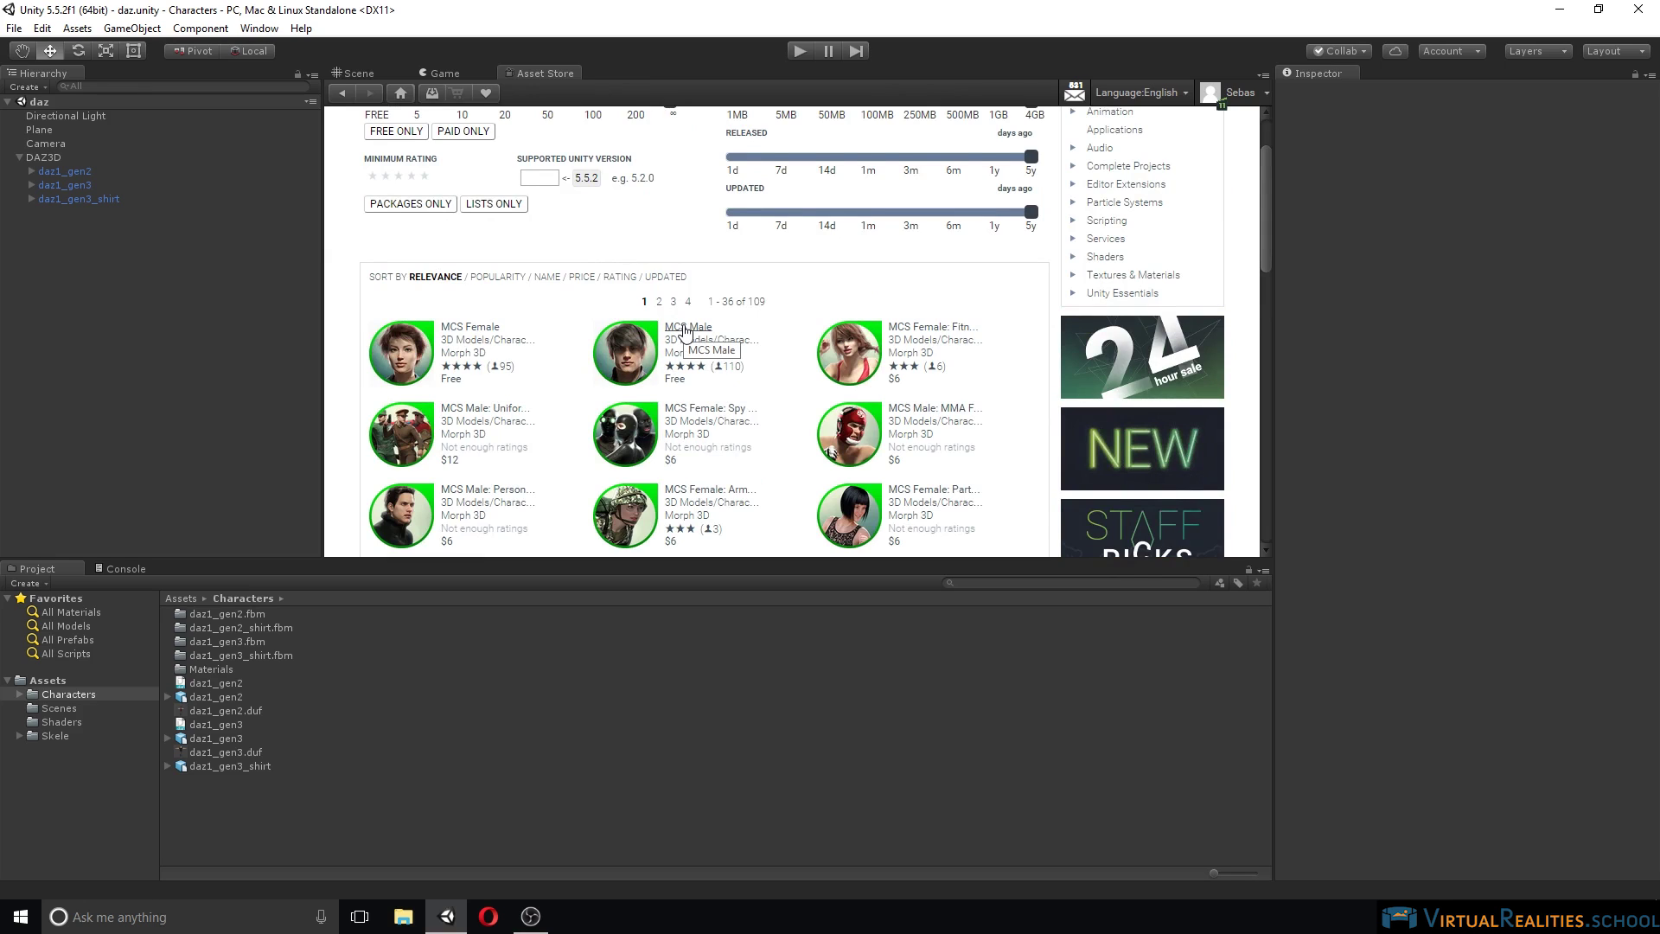
scroll(696, 329, "up", 2)
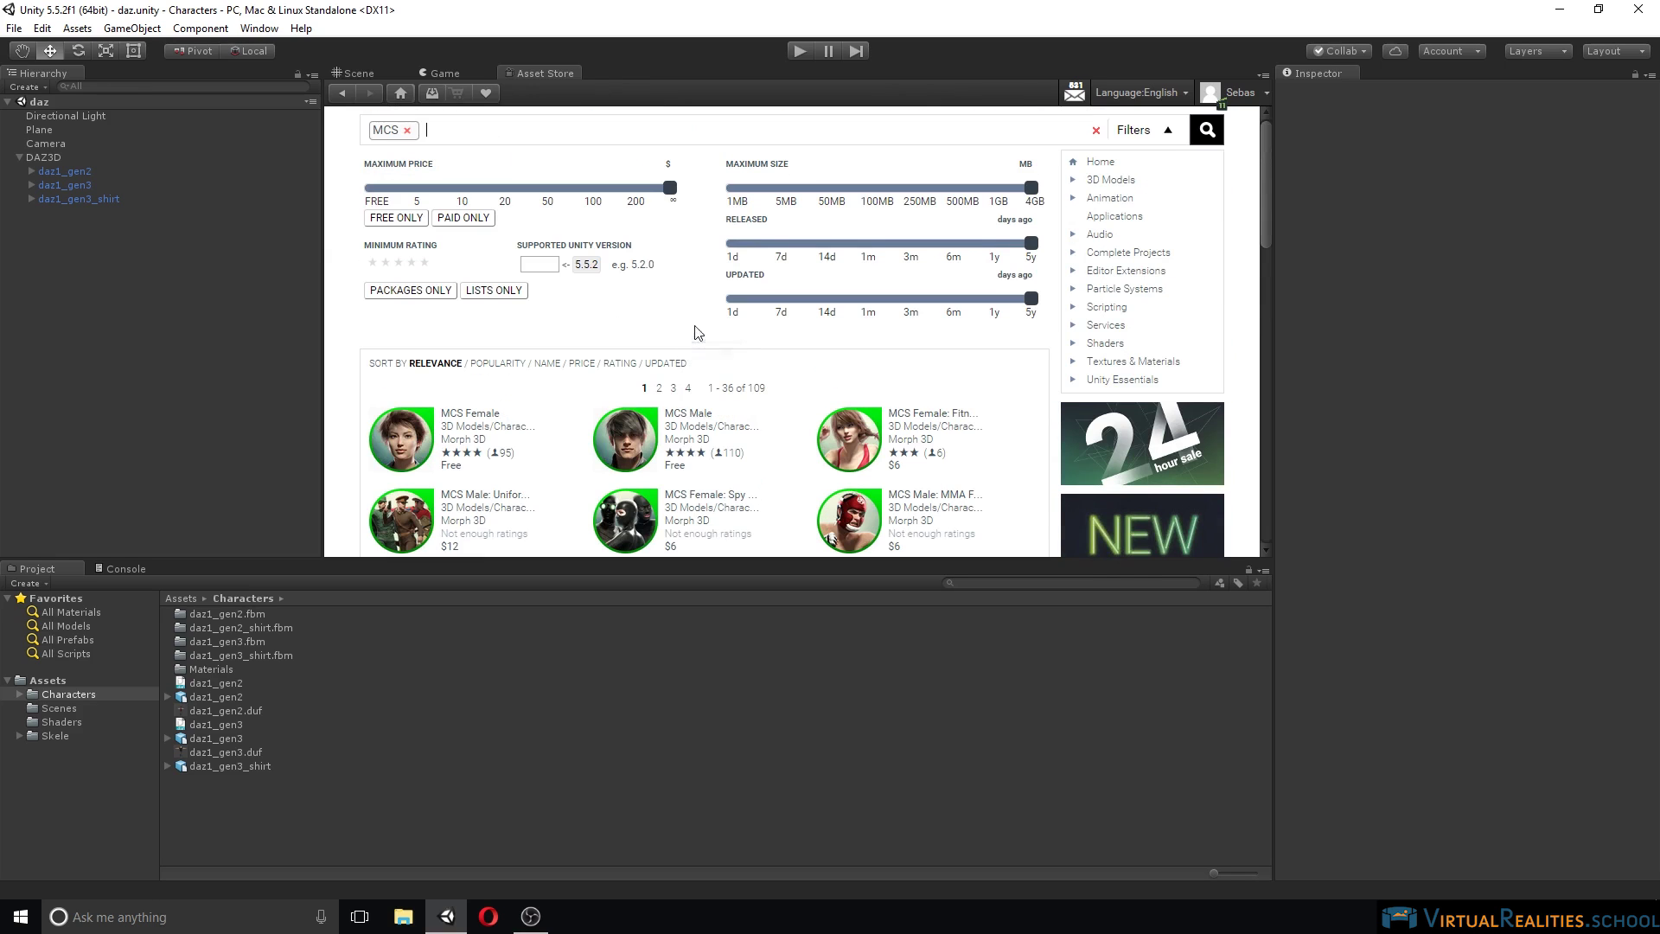
Step: Import all files of the downloaded MCS Male 1.6 package and accept installing the 1.0 to 1.6 upgrade
left_click(435, 96)
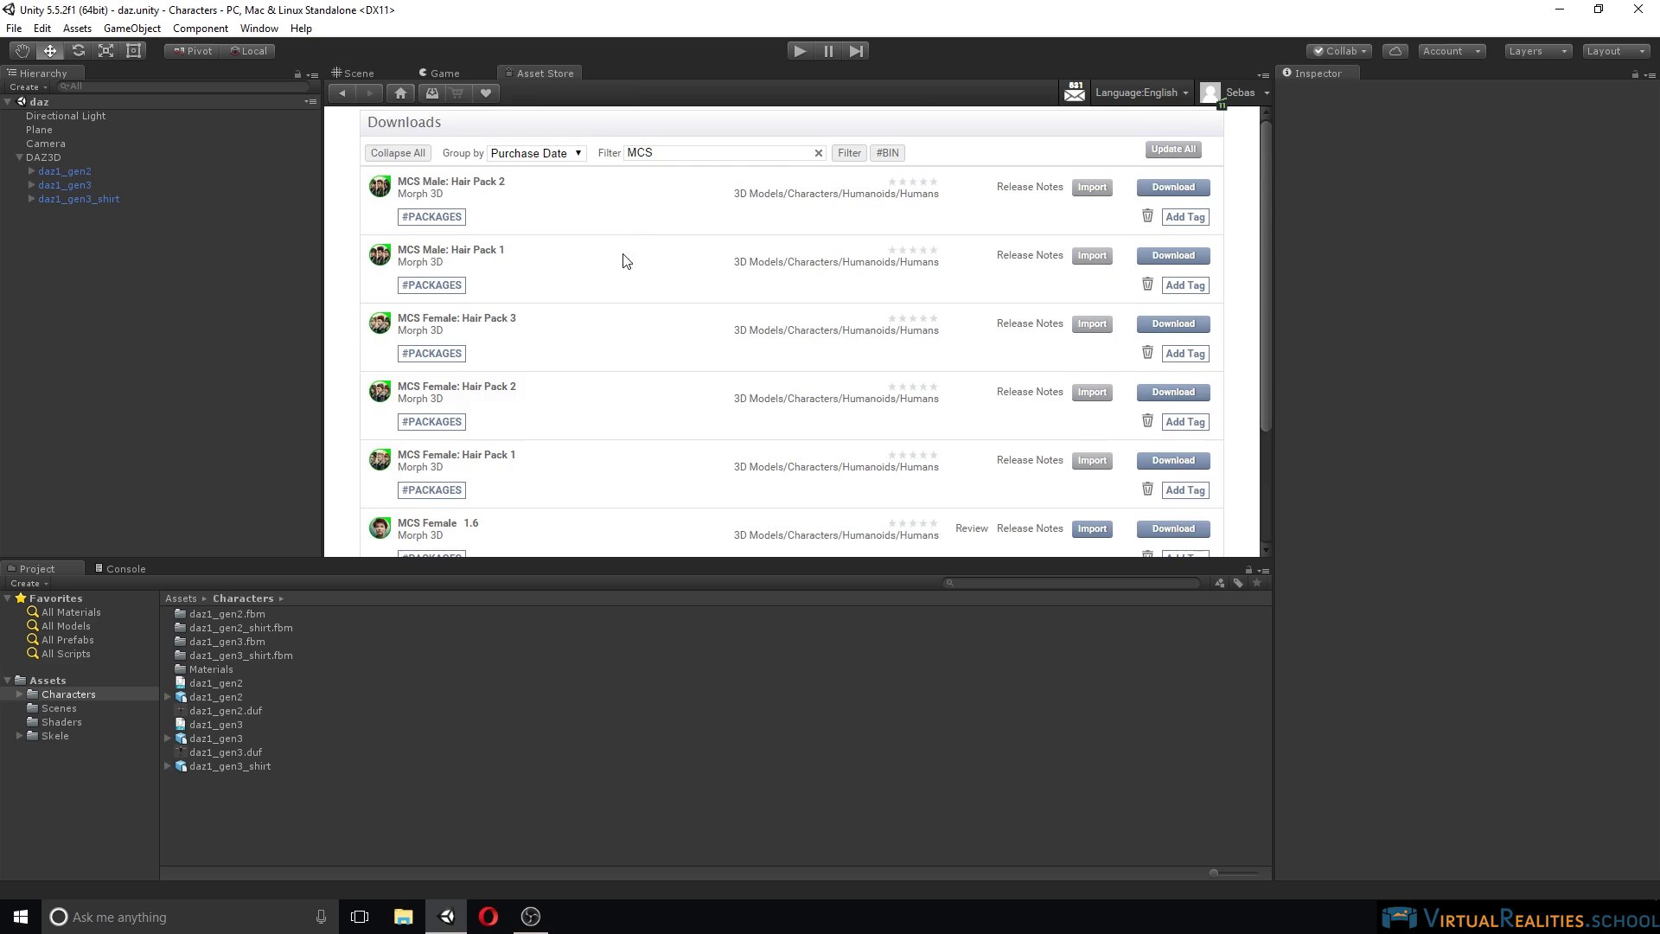
scroll(624, 274, "down", 3)
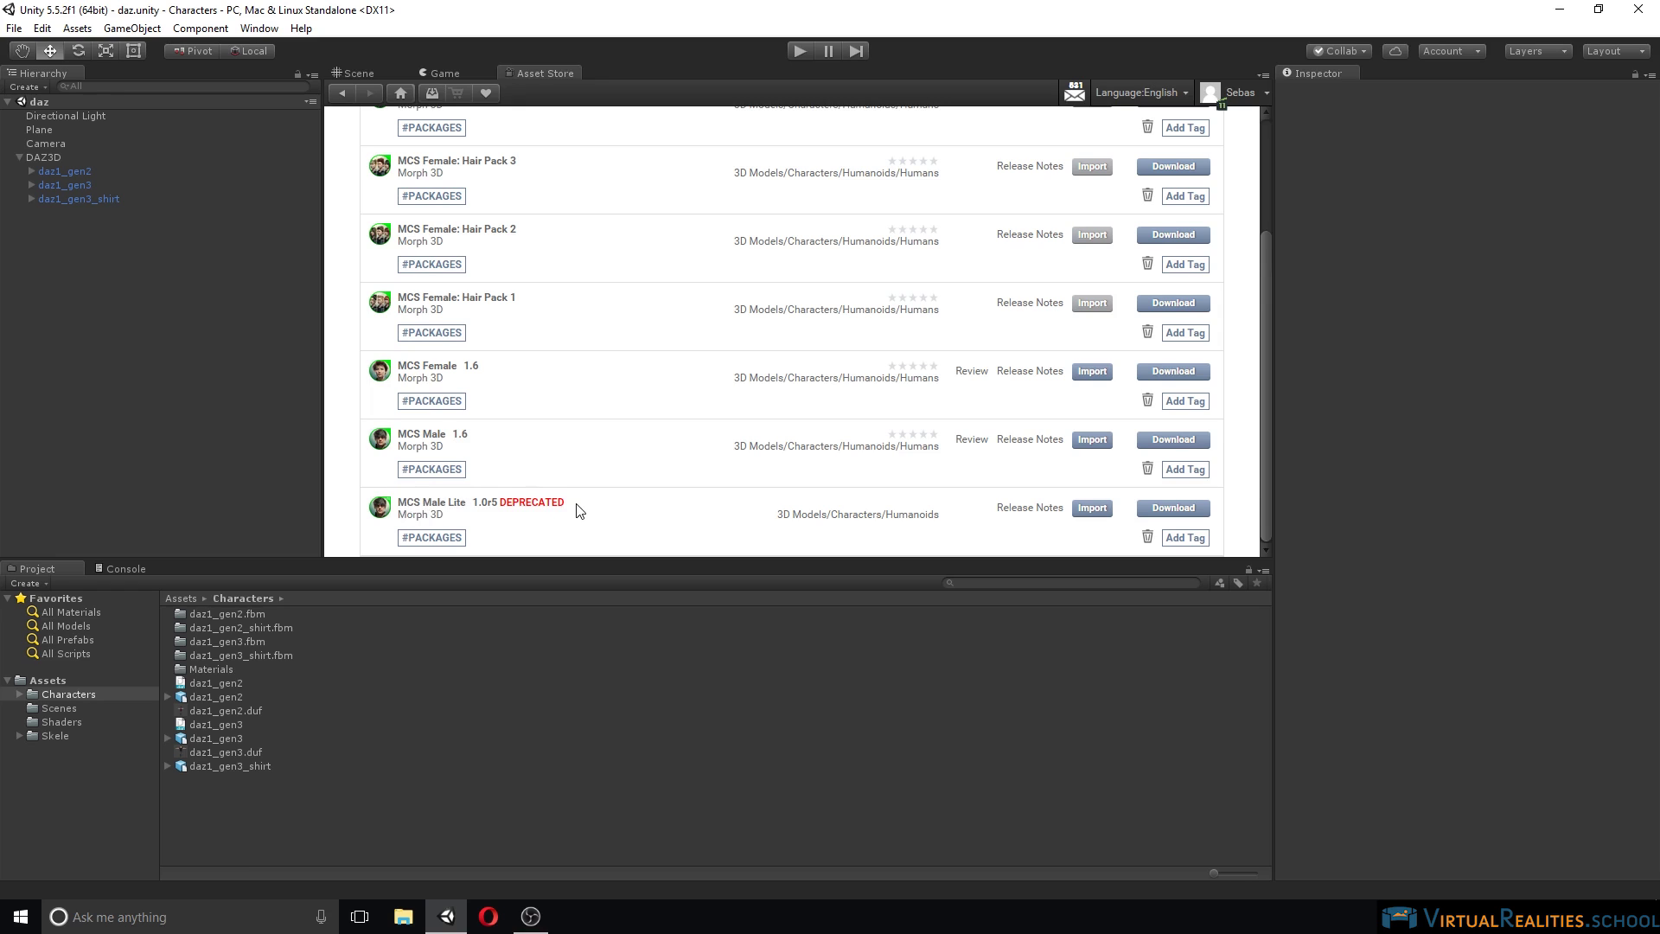
left_click(1092, 441)
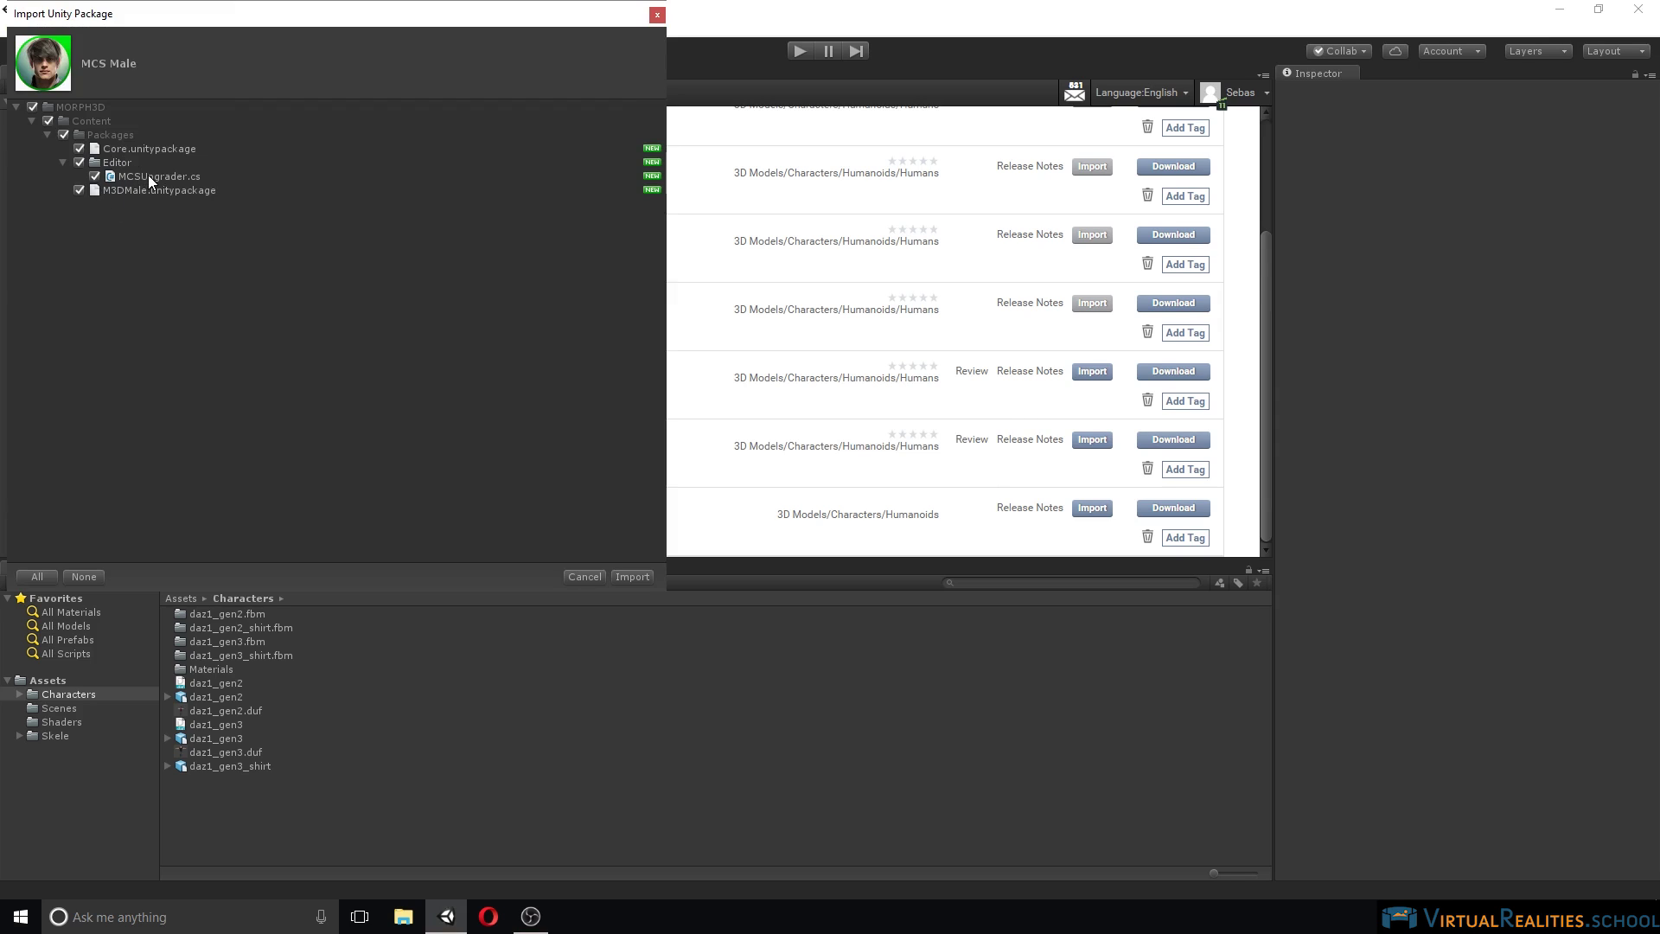
left_click(633, 576)
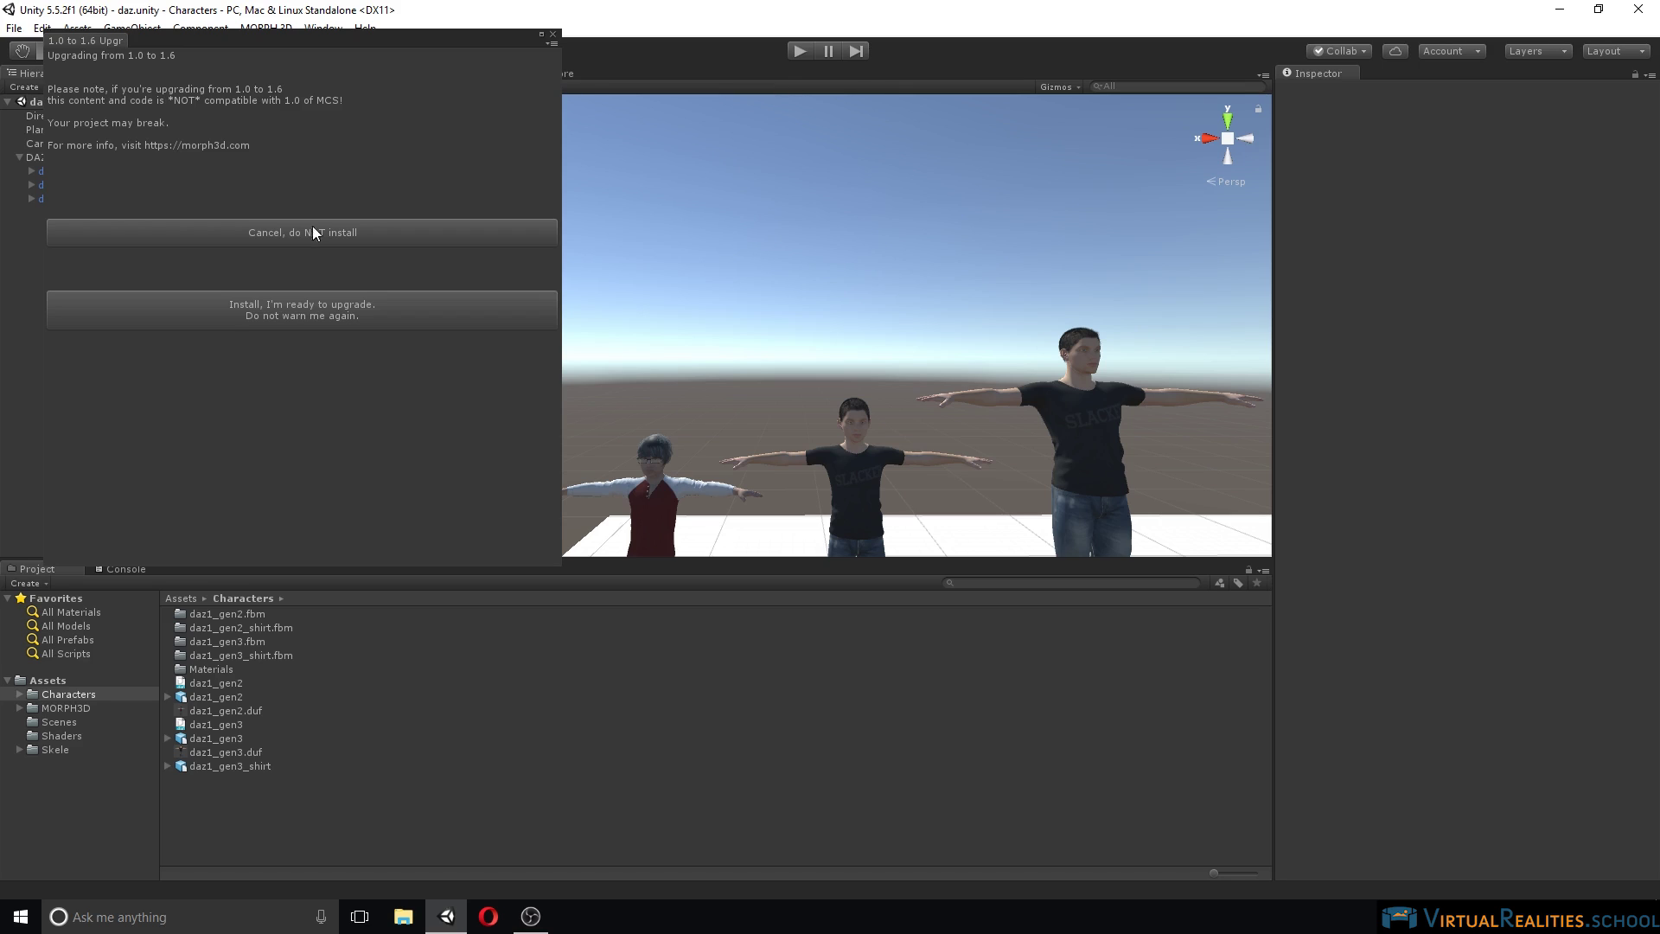
left_click(301, 315)
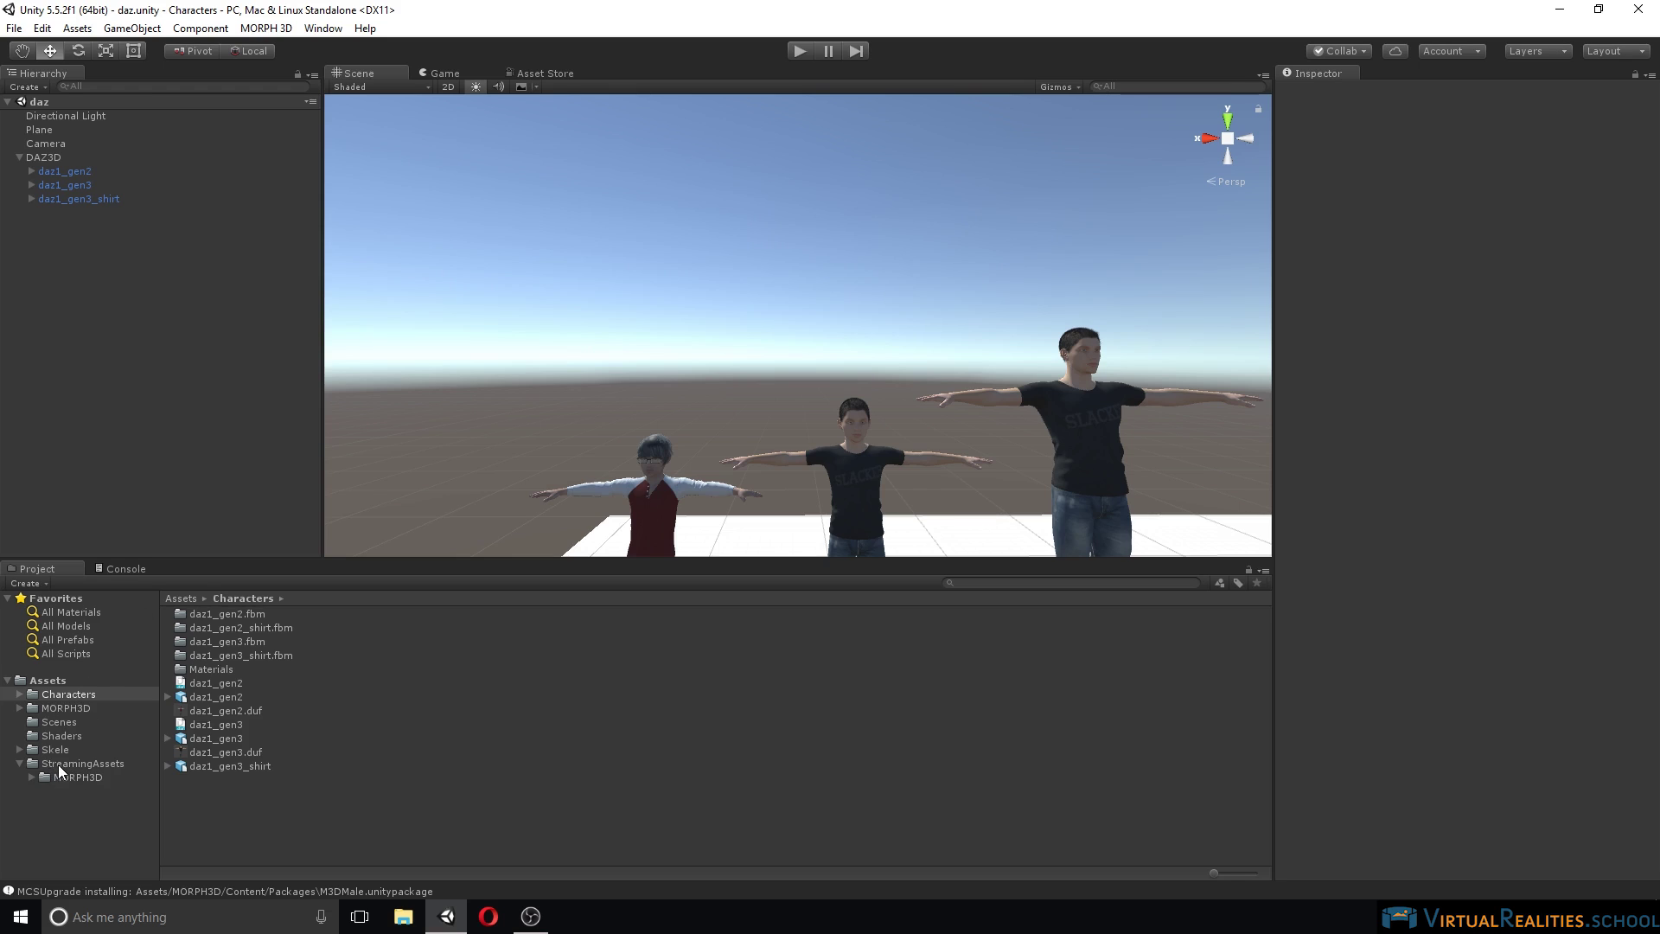
Step: Add the M3DMale model from MORPH3D/Content/M3DMale/Figure/M3DMale to the daz scene hierarchy
left_click(39, 708)
left_click(19, 708)
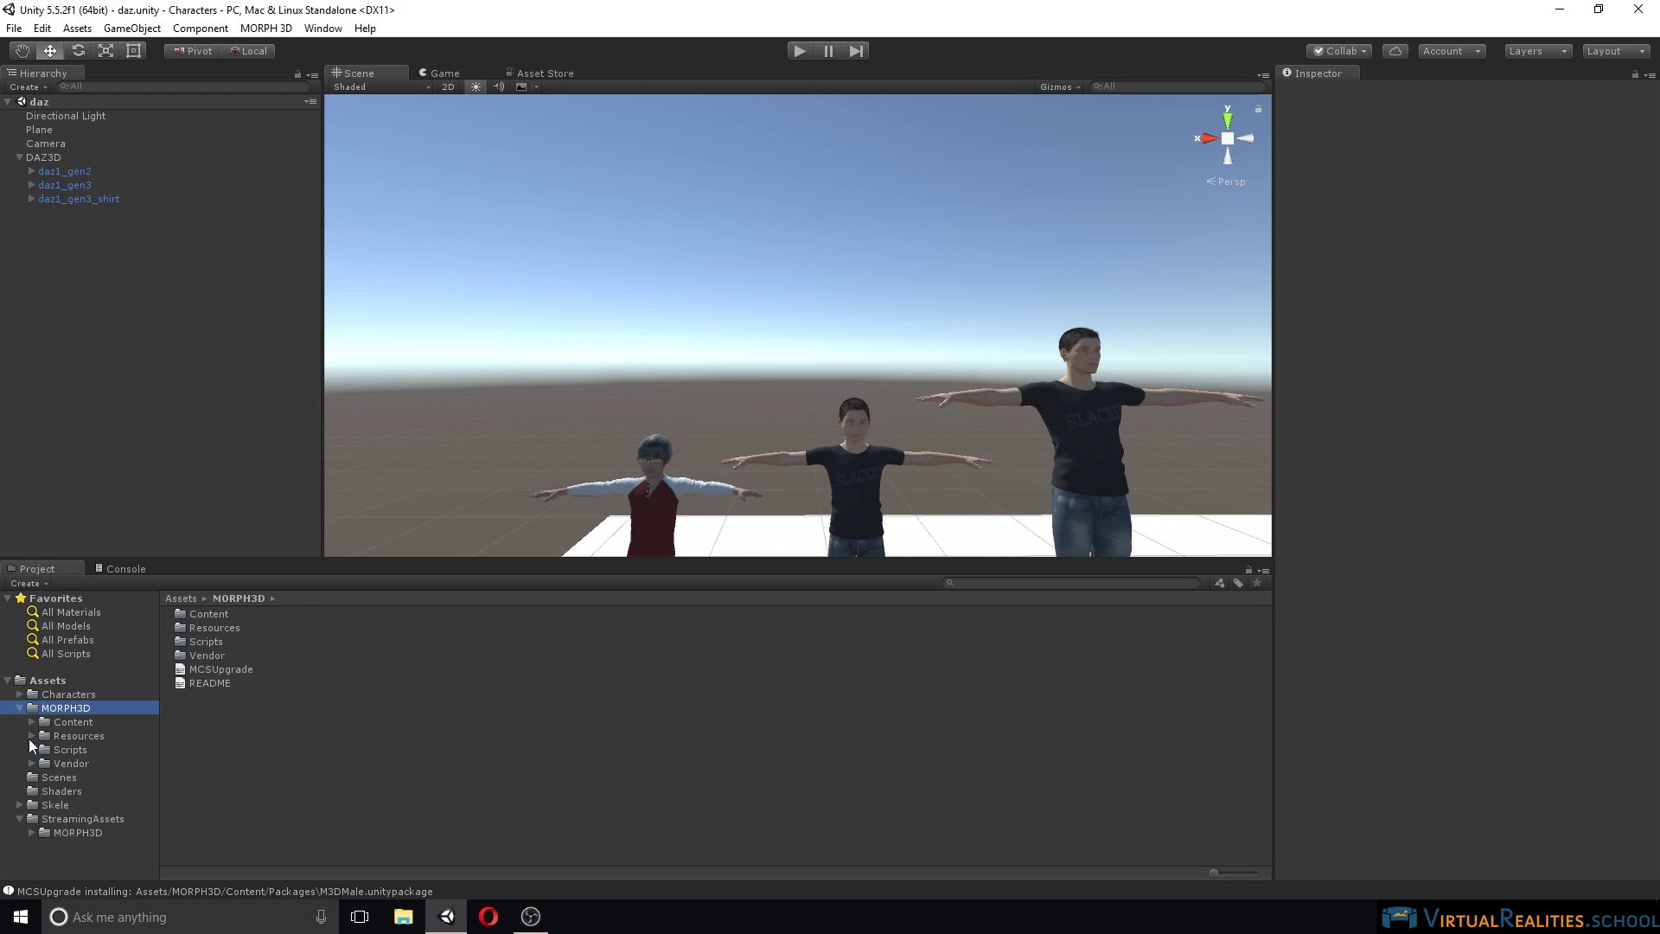
left_click(32, 723)
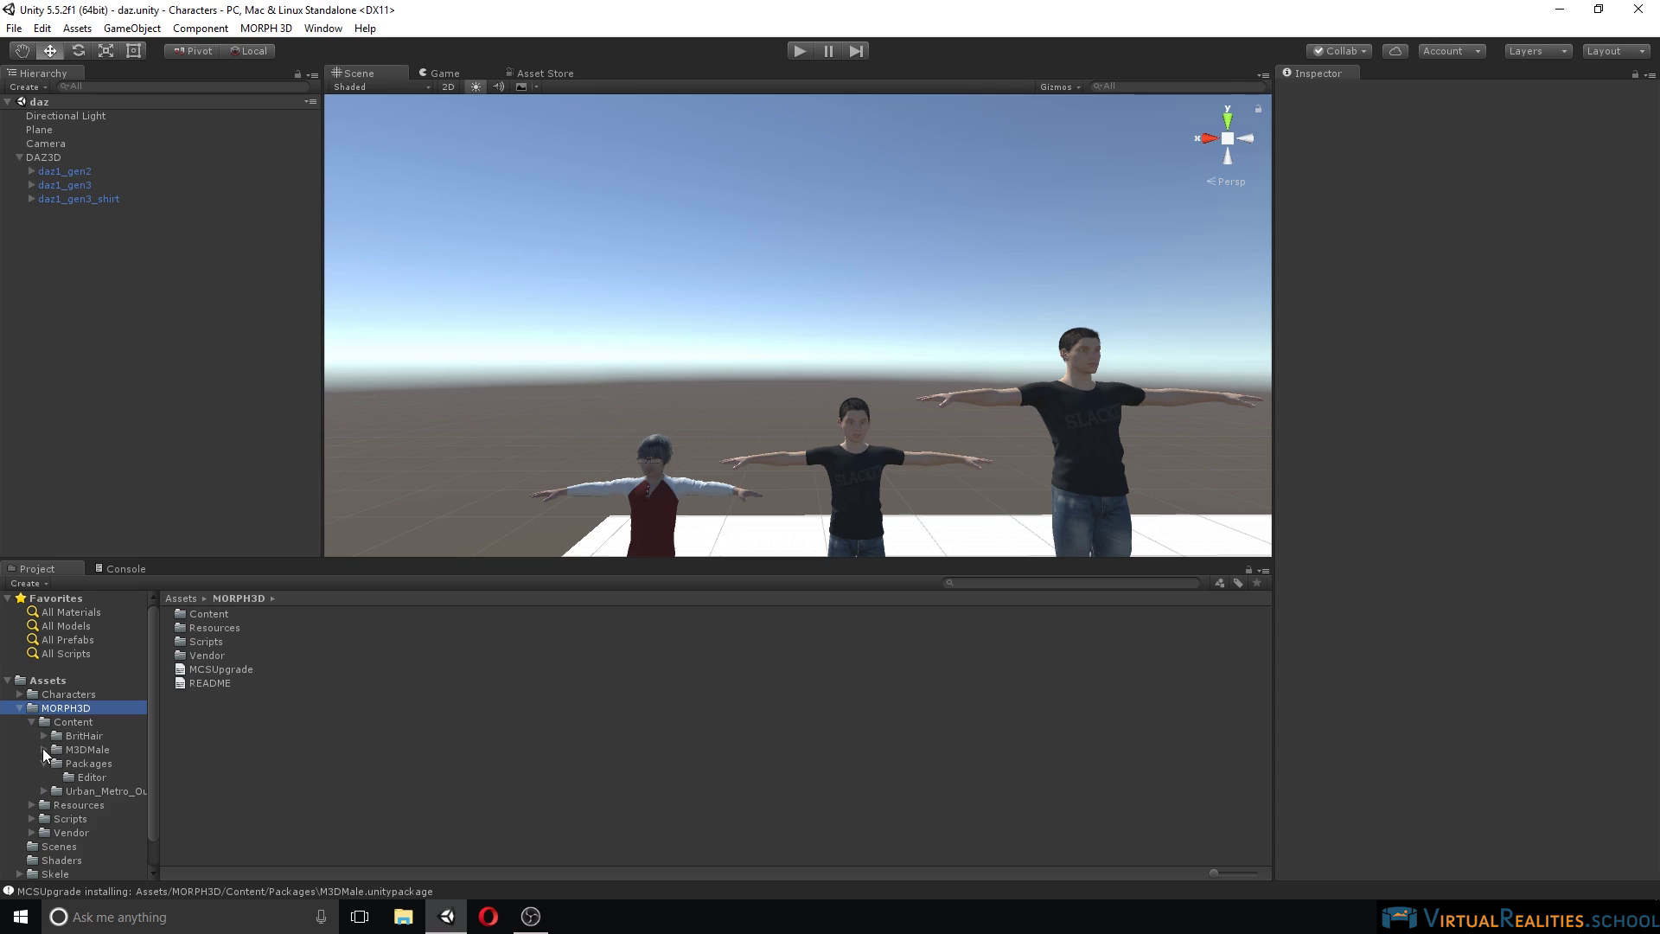
left_click(43, 750, "alt")
left_click(92, 763)
left_click(112, 778)
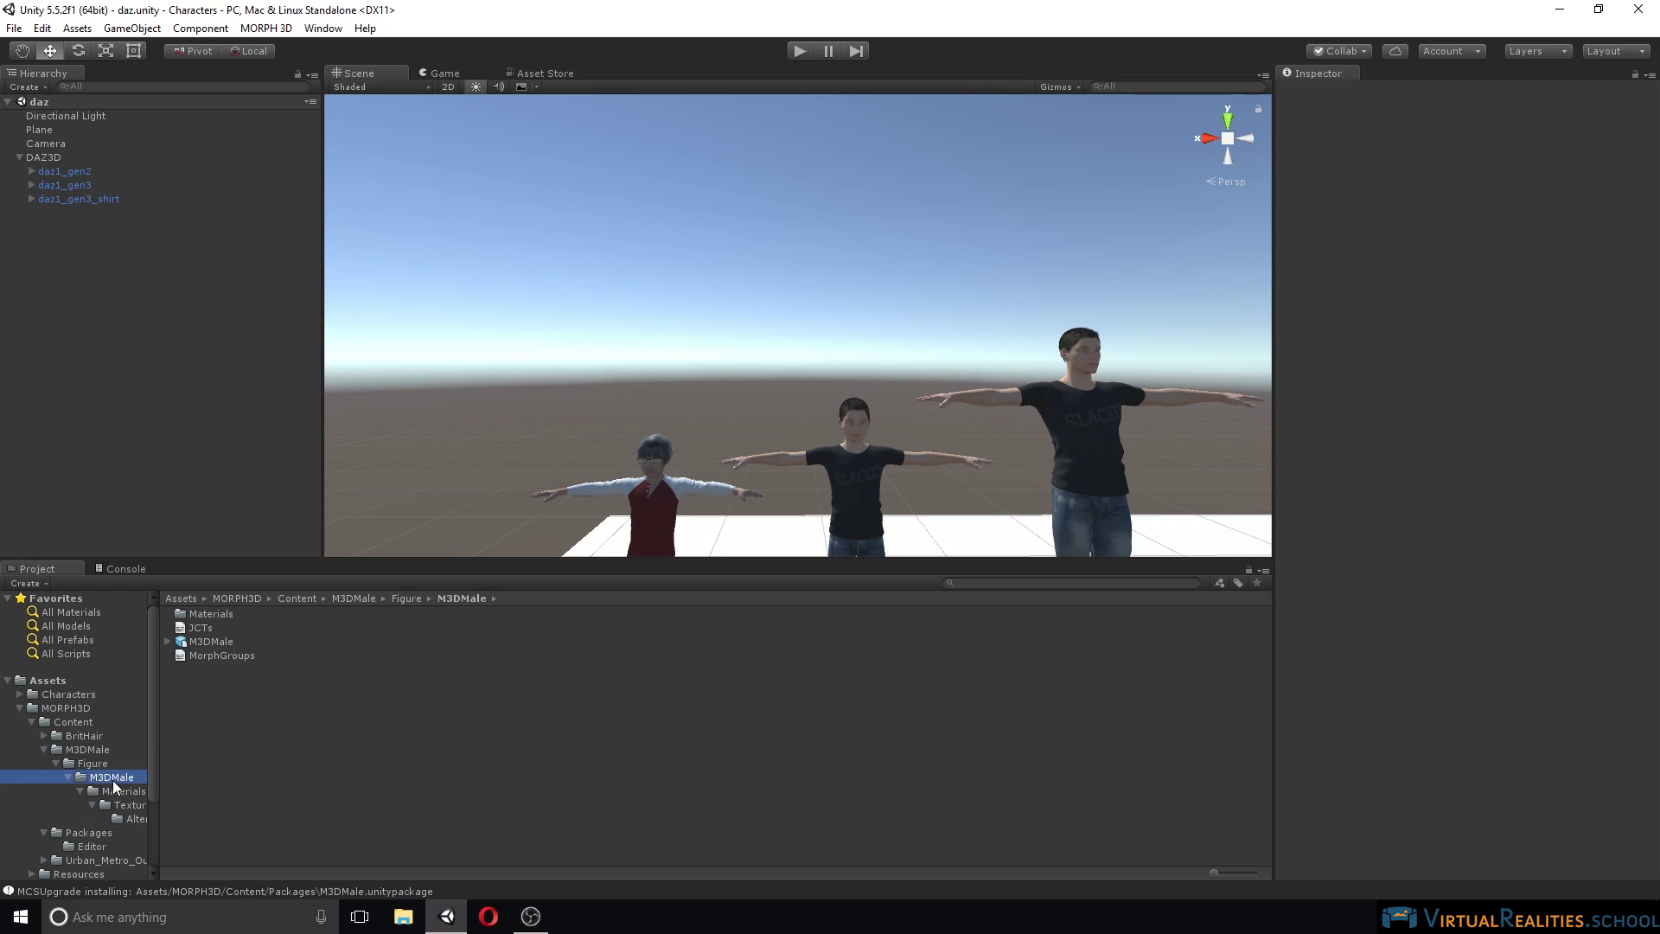
left_click_drag(210, 641, 220, 495)
left_click_drag(84, 300, 85, 299)
left_click_drag(795, 256, 783, 285, "alt")
scroll(782, 285, "up", 5)
middle_click_drag(782, 285, 807, 247)
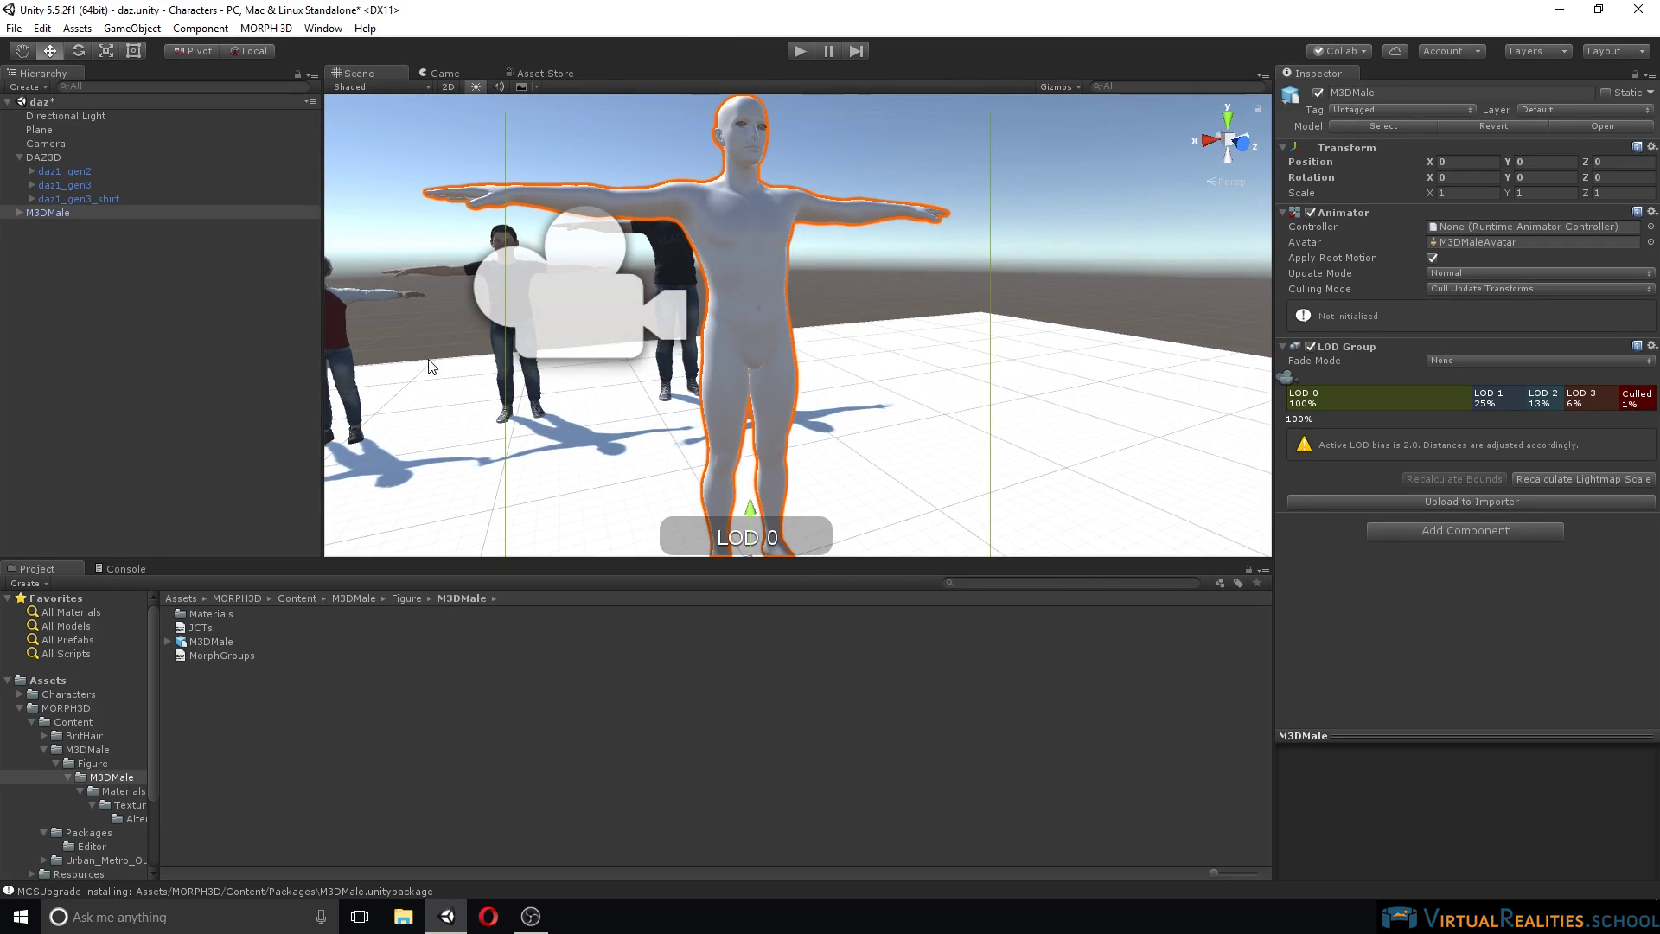
Step: Reimport the MORPH3D Content folder
left_click(62, 722)
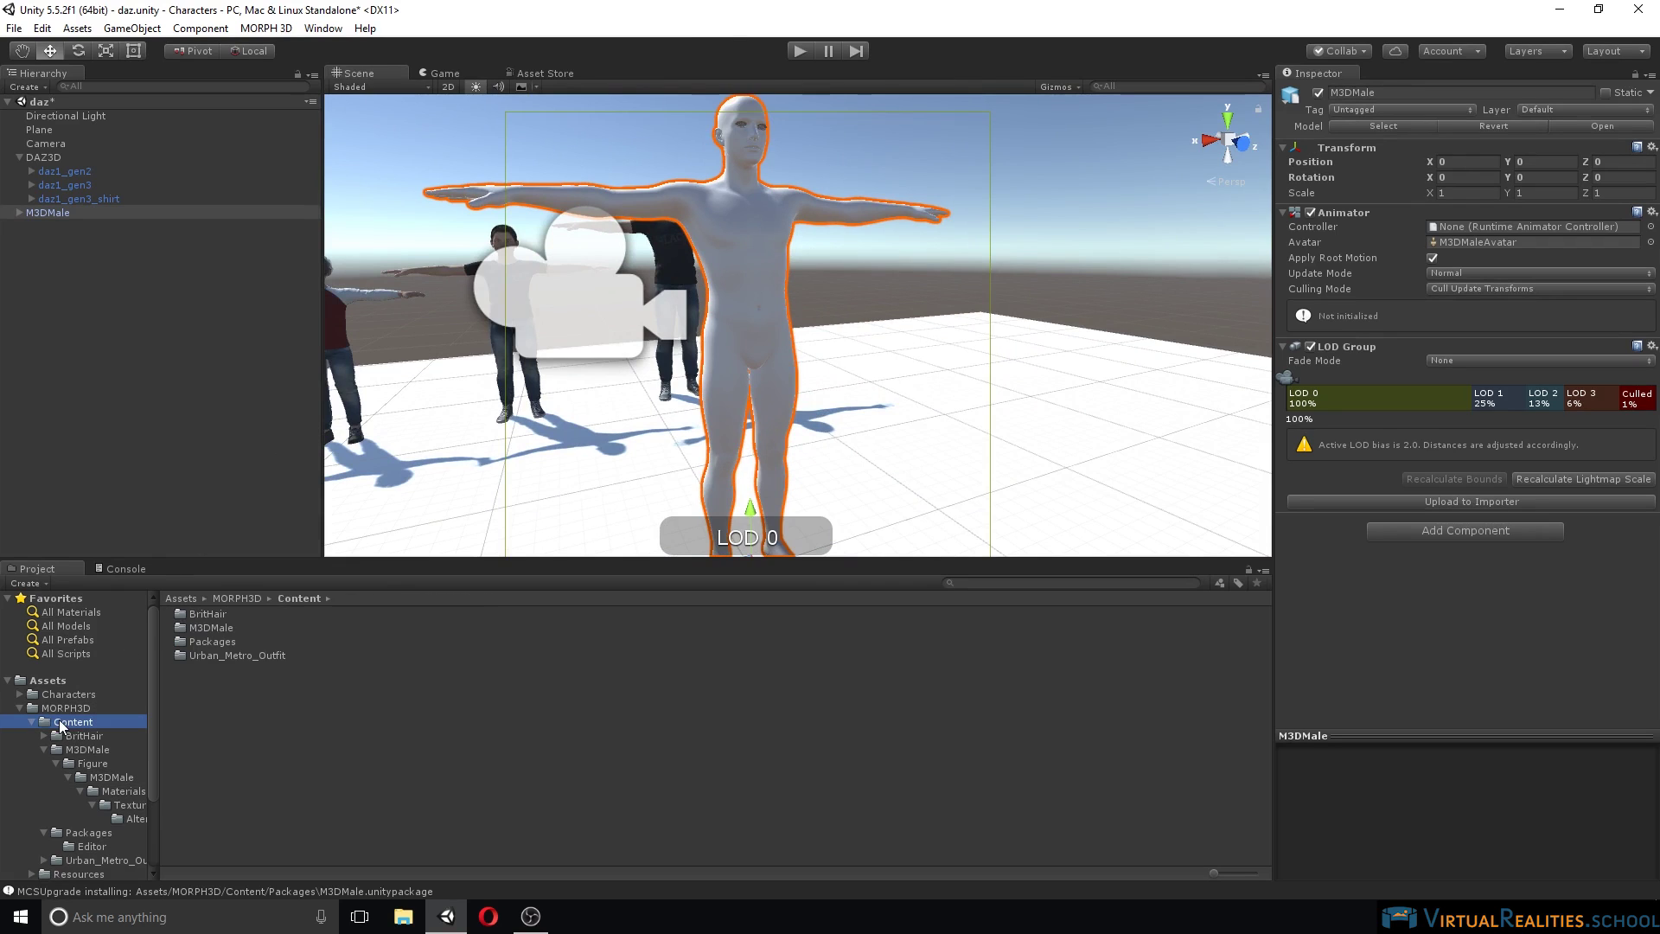
right_click(73, 724)
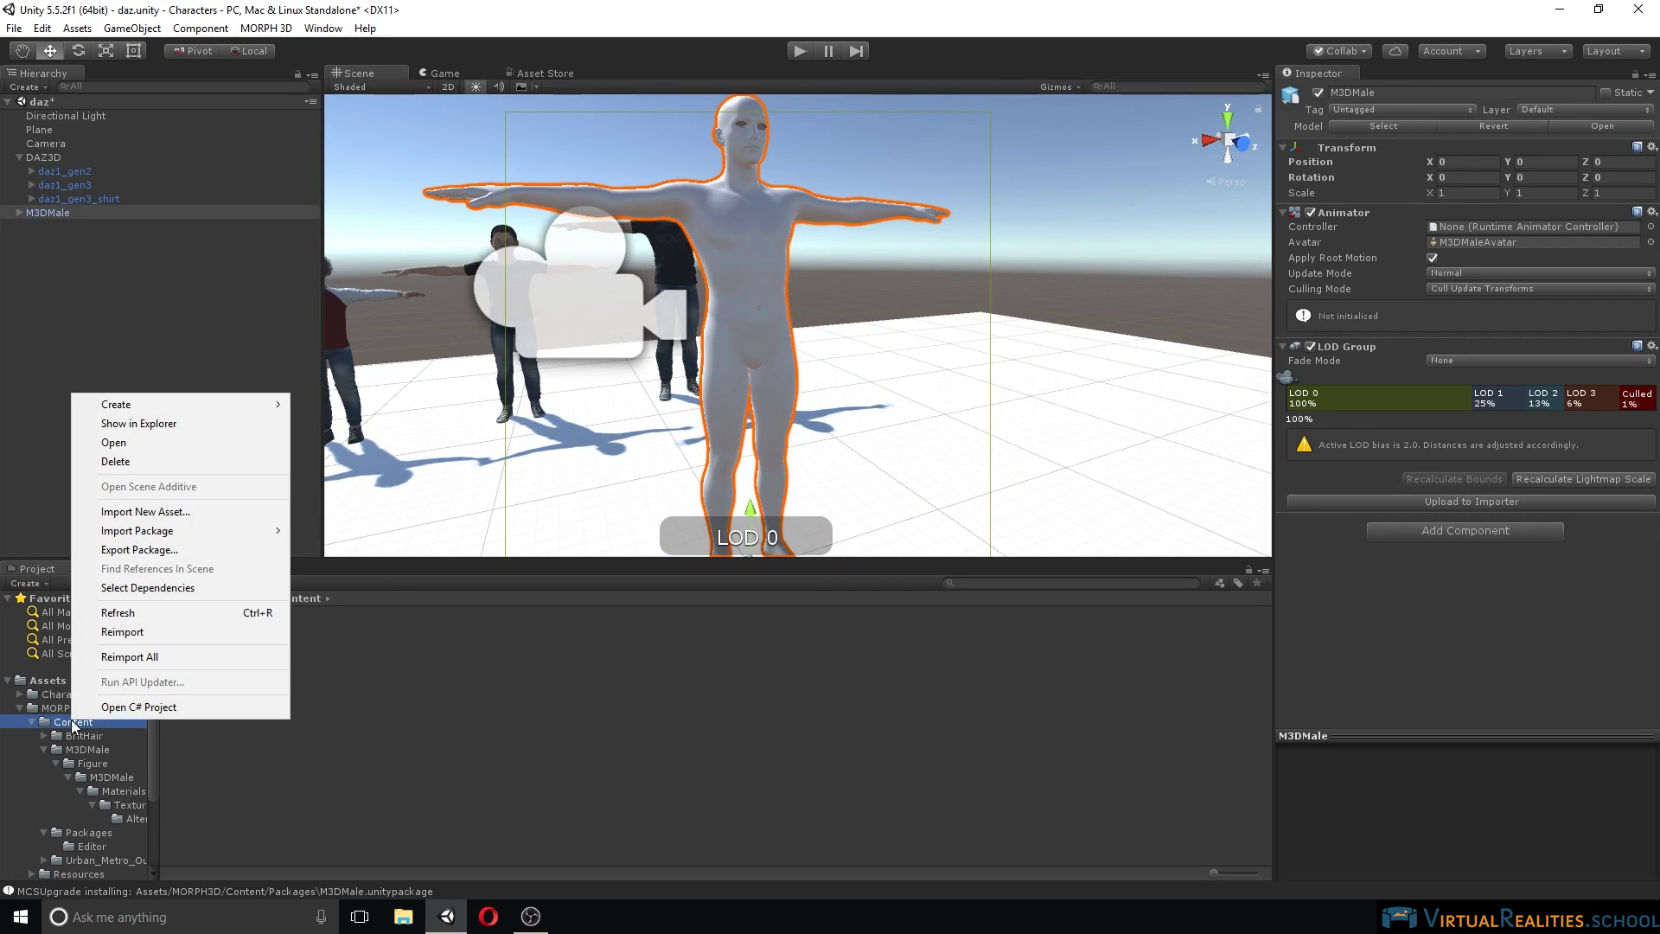
left_click(115, 634)
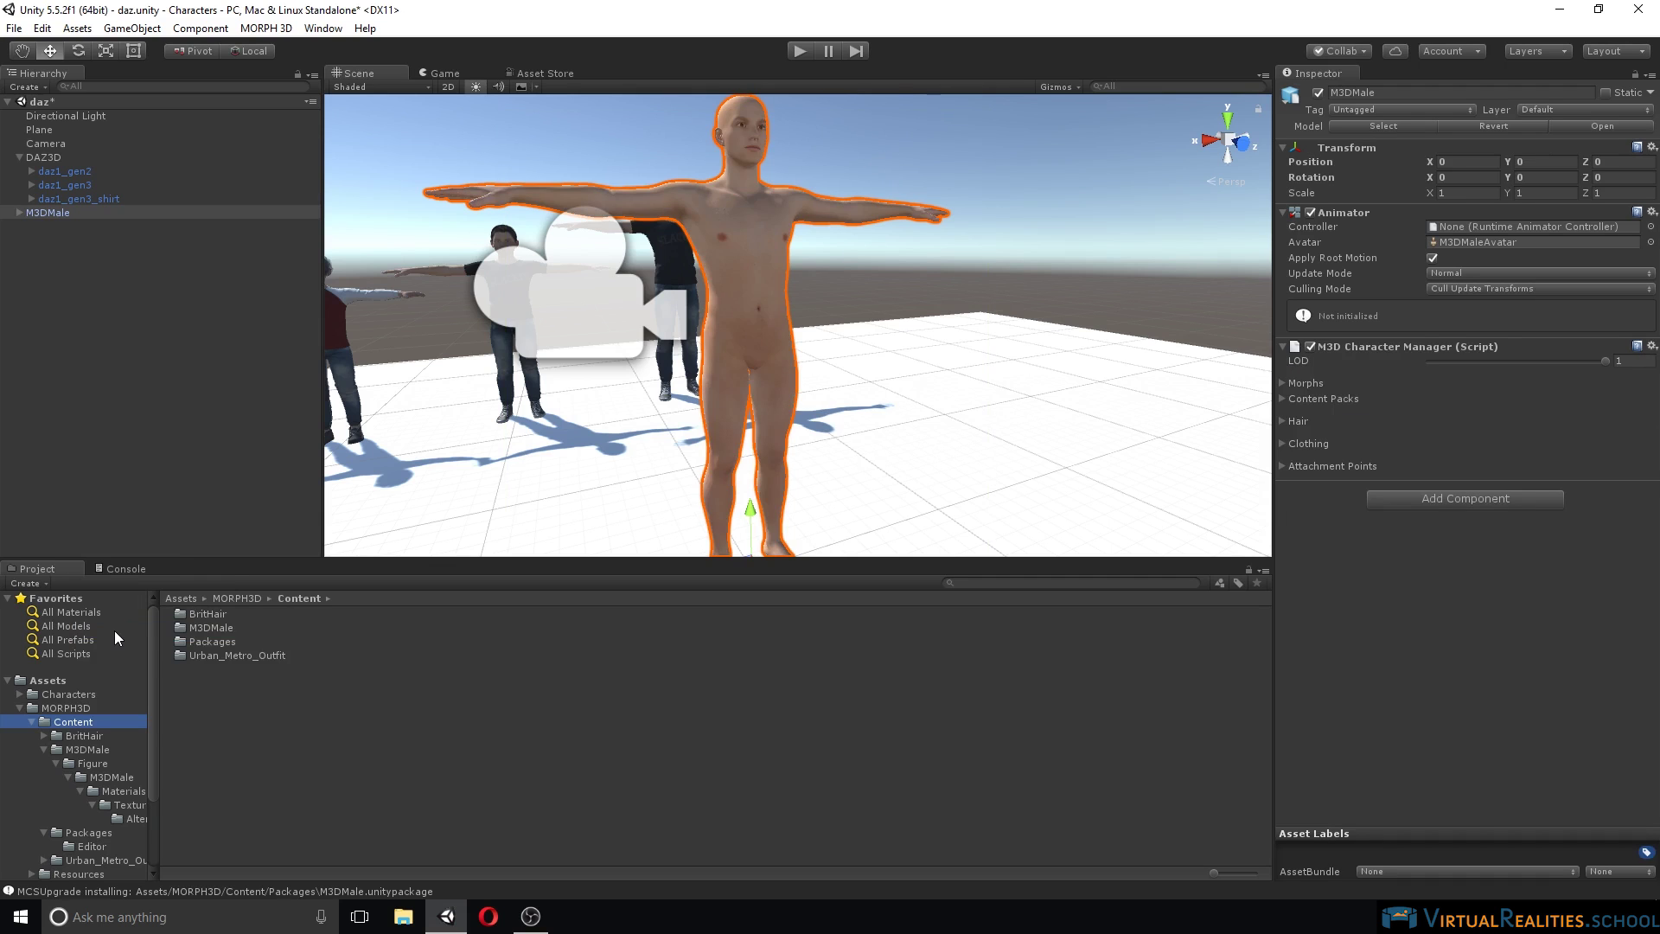
Step: Move the M3DMale figure beside the smallest DAZ character, to about X 2.74, Z -2.34
left_click_drag(848, 245, 780, 255, "alt")
scroll(765, 227, "down", 5)
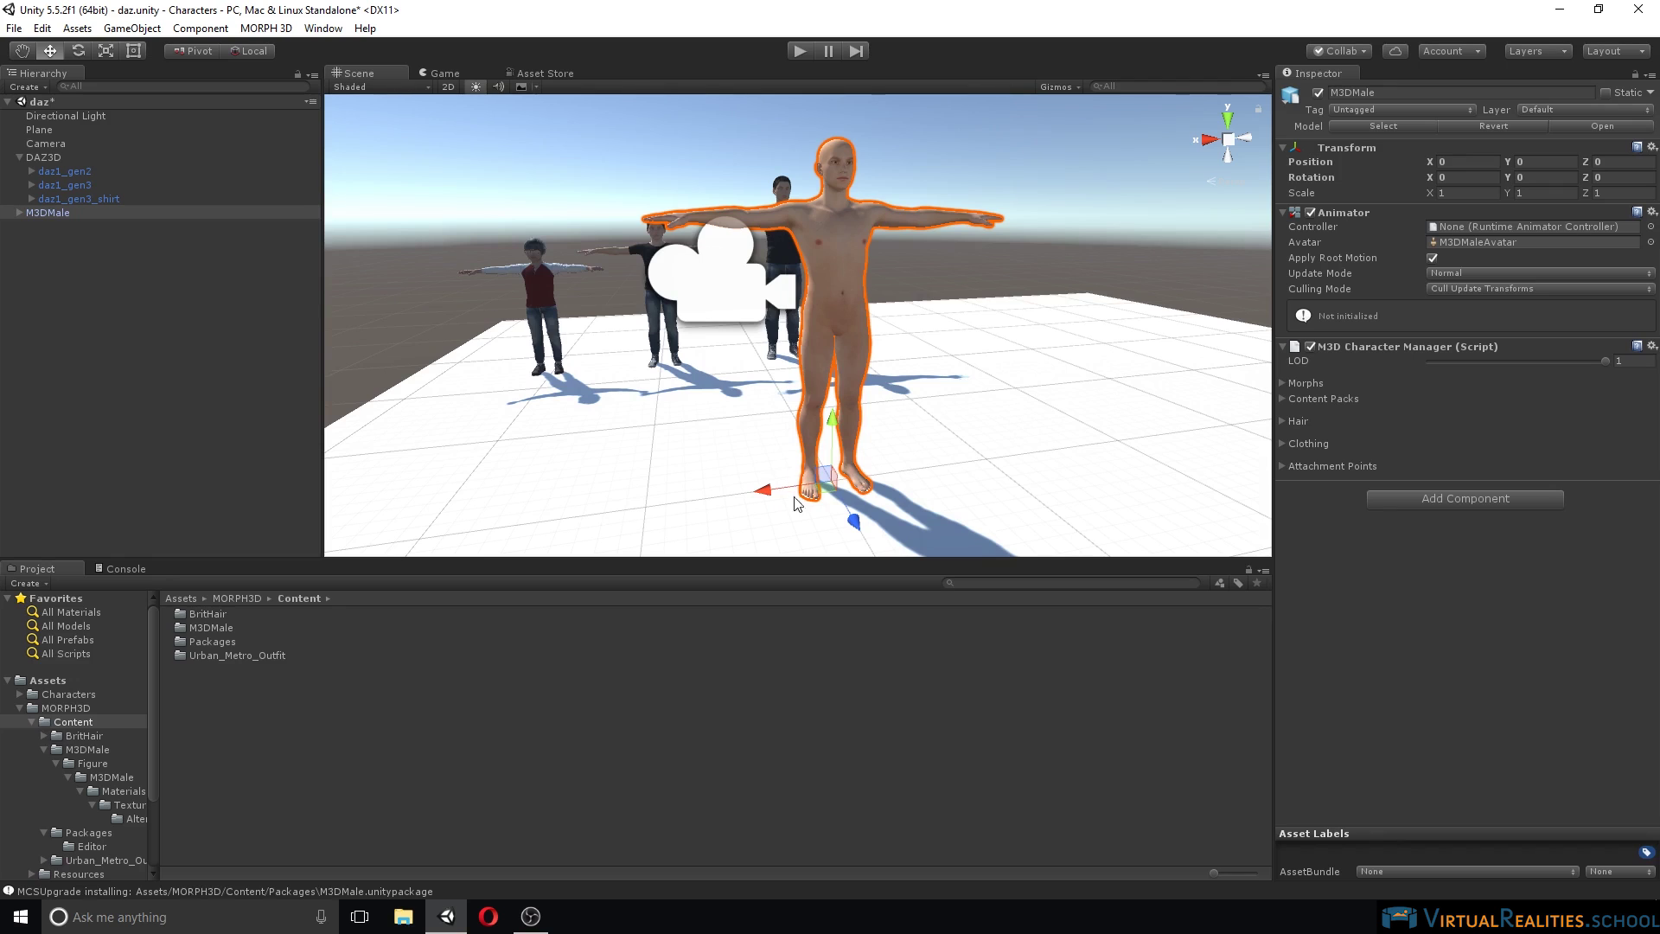
left_click_drag(842, 497, 438, 358)
middle_click_drag(437, 358, 682, 387)
scroll(682, 387, "up", 3)
scroll(676, 384, "up", 4)
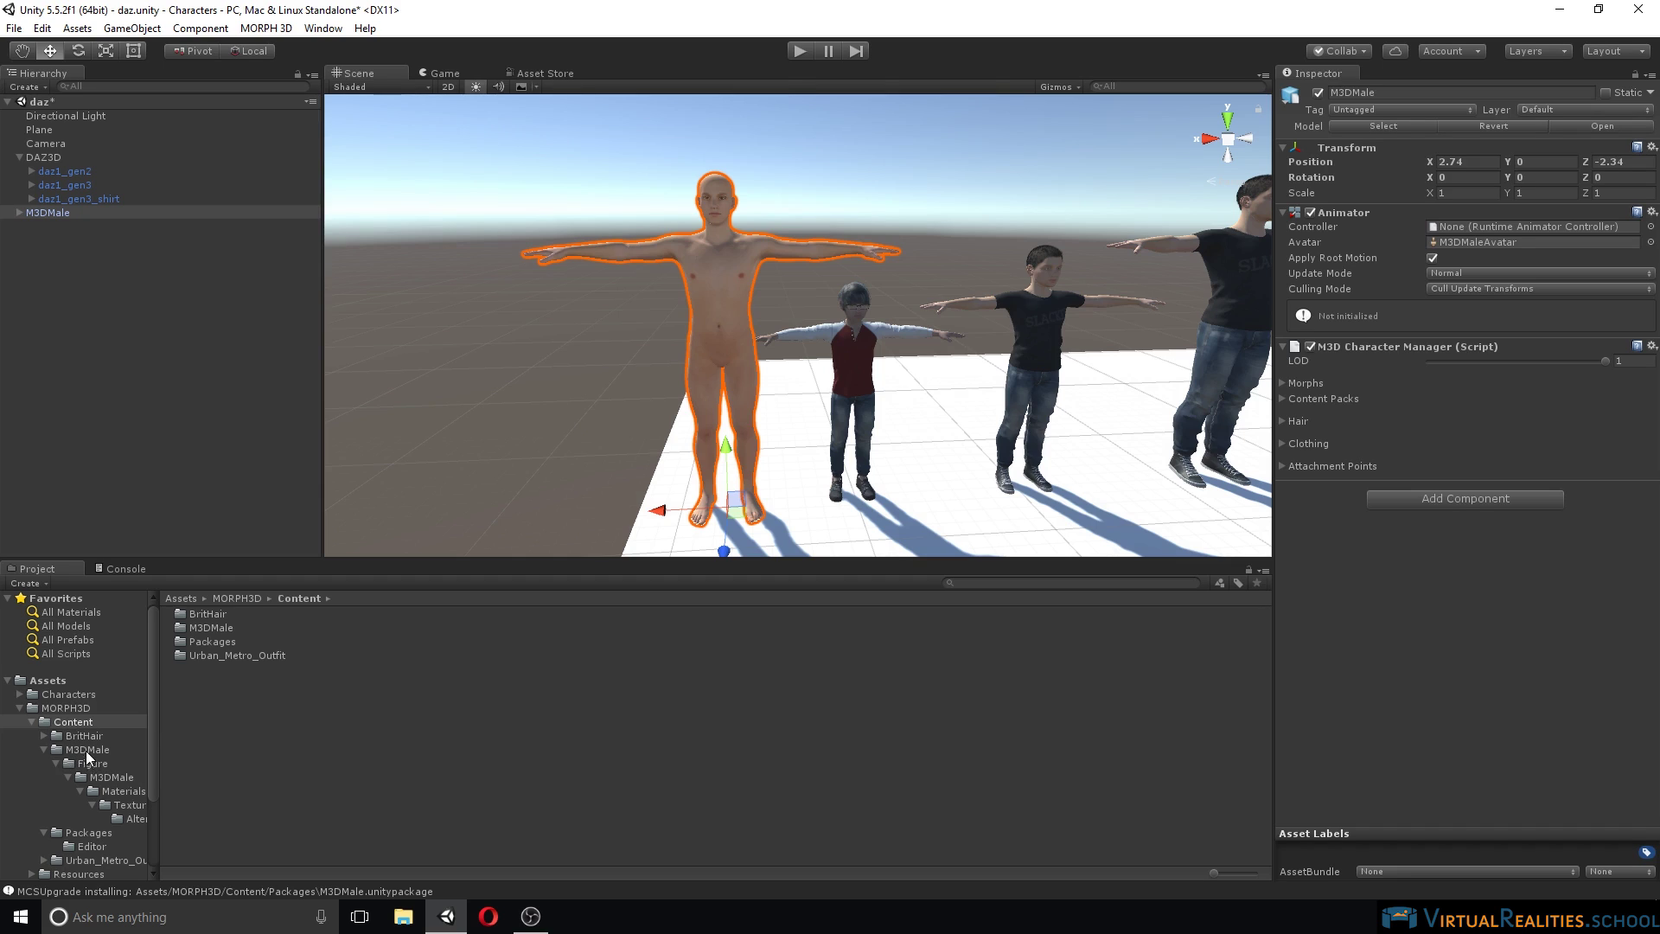
Step: Add the Urban Metro Pants from the Urban_Metro_Outfit folder to the M3DMale's content packs
left_click(43, 749)
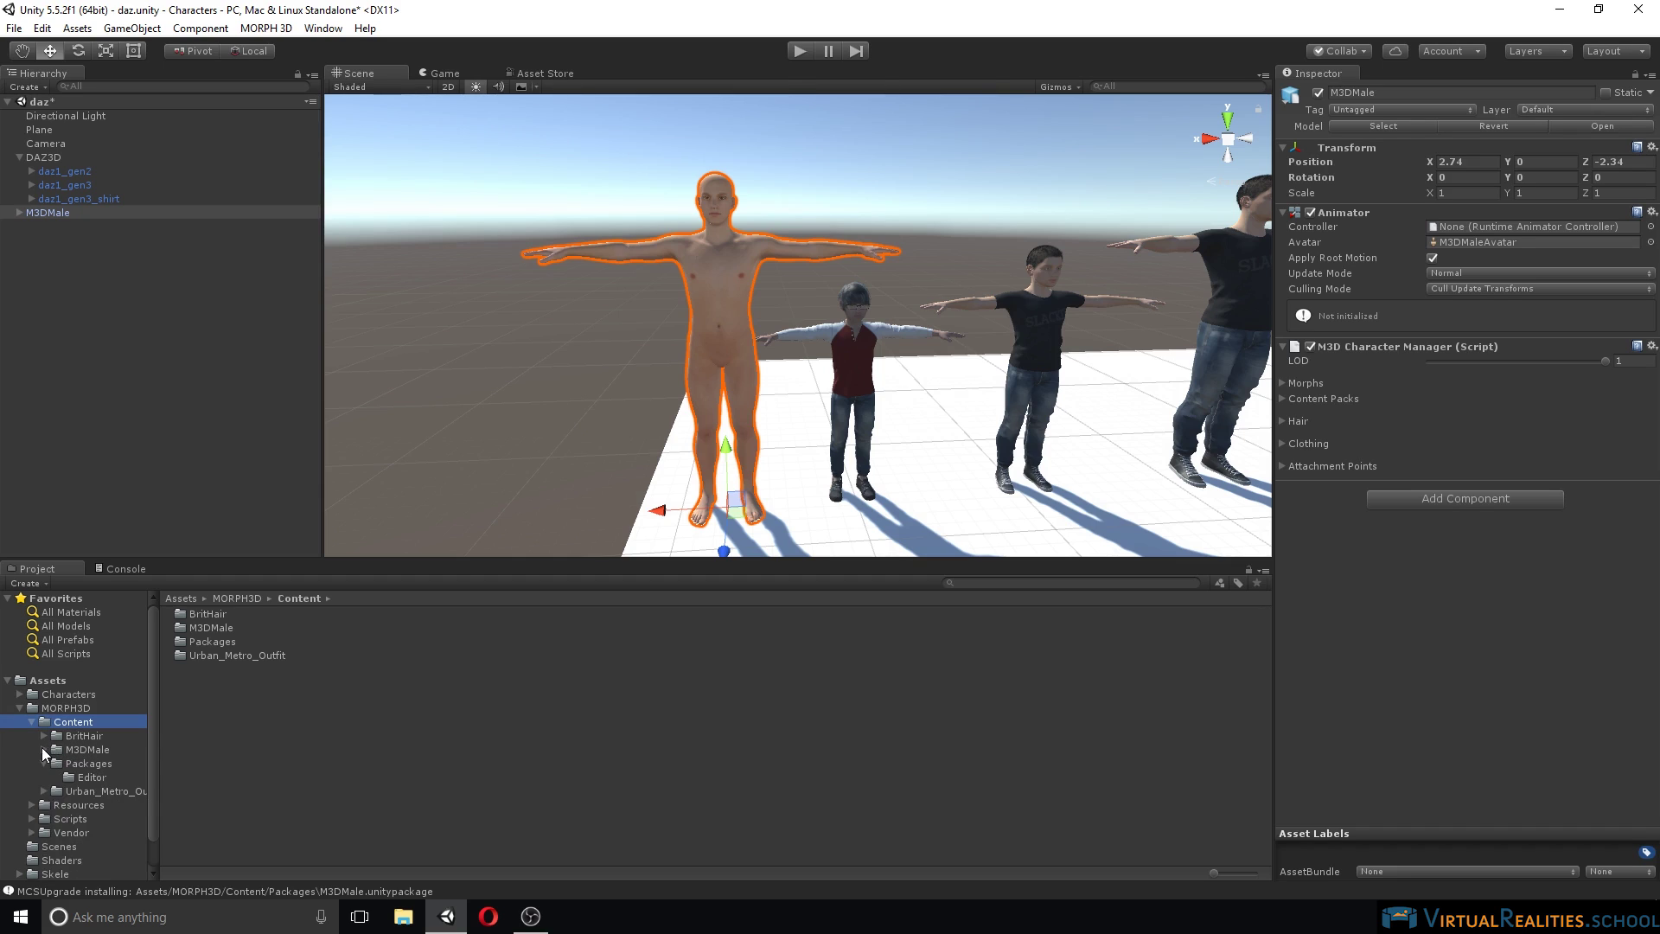
left_click(44, 791)
left_click(56, 790)
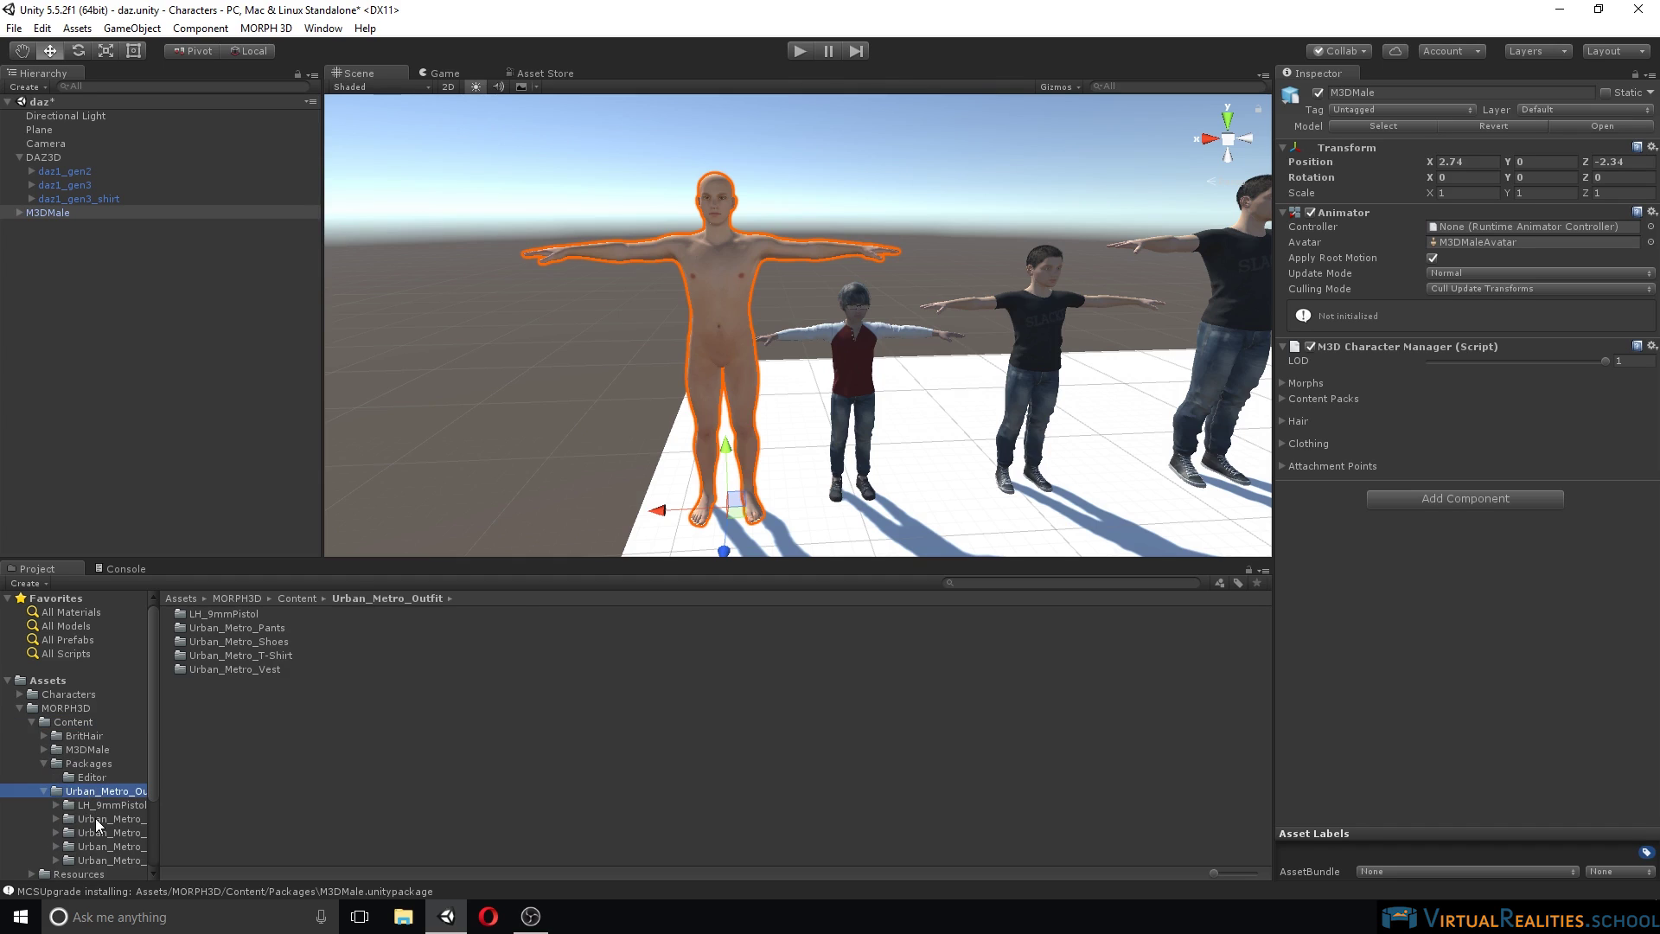
left_click(97, 818)
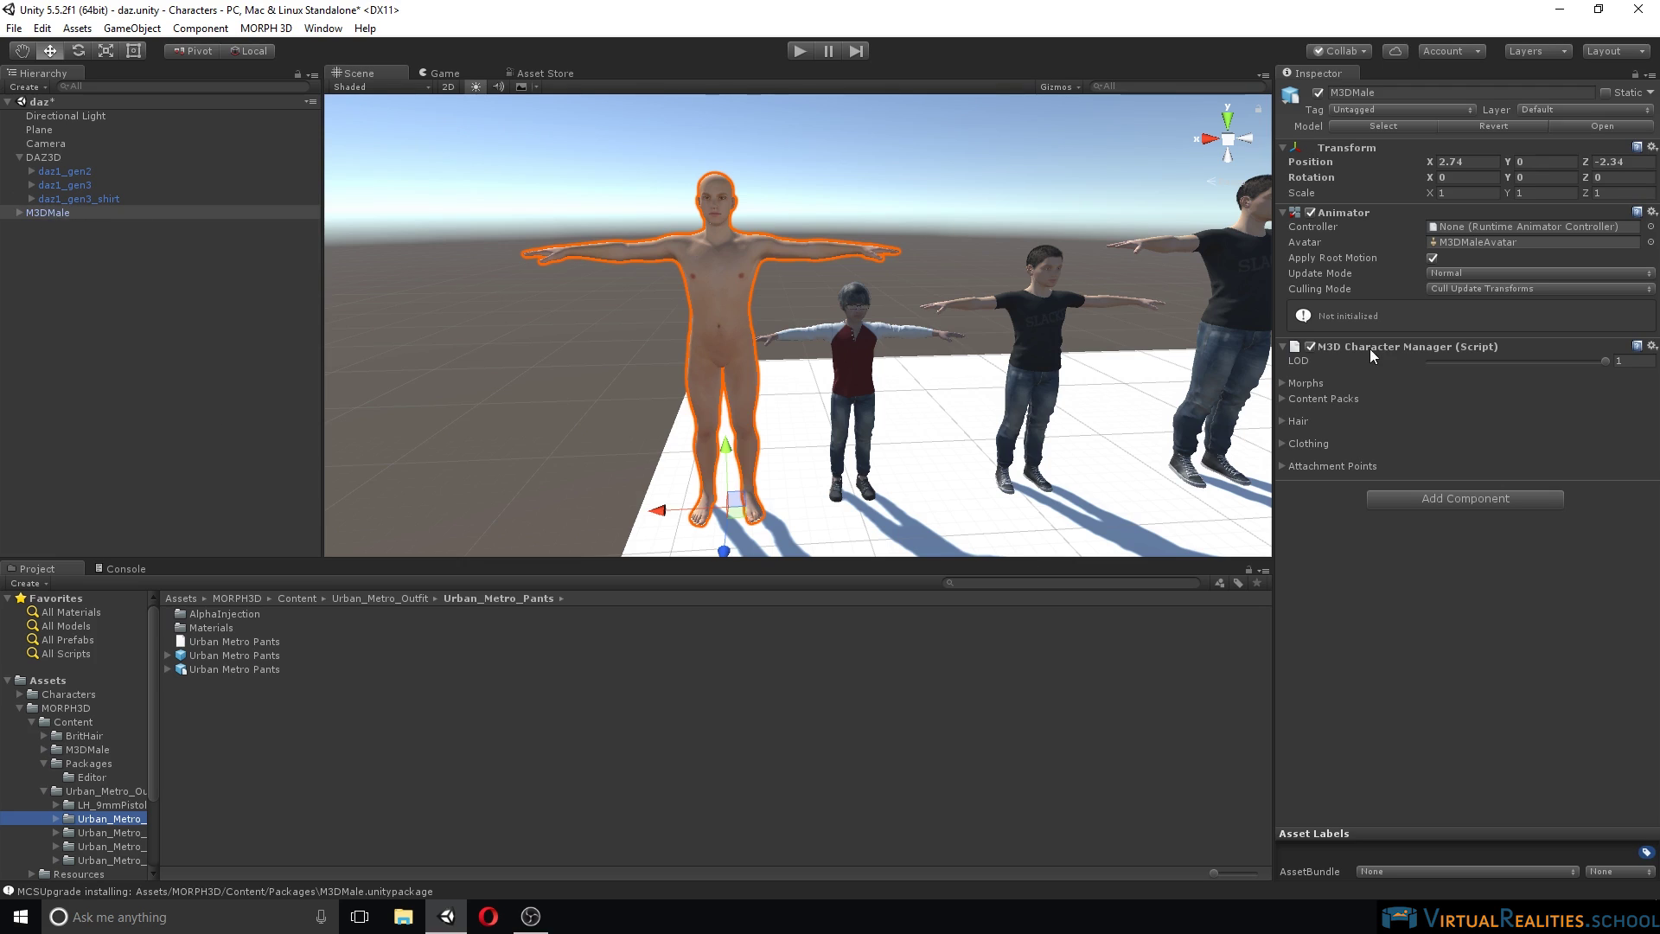
left_click(1282, 399)
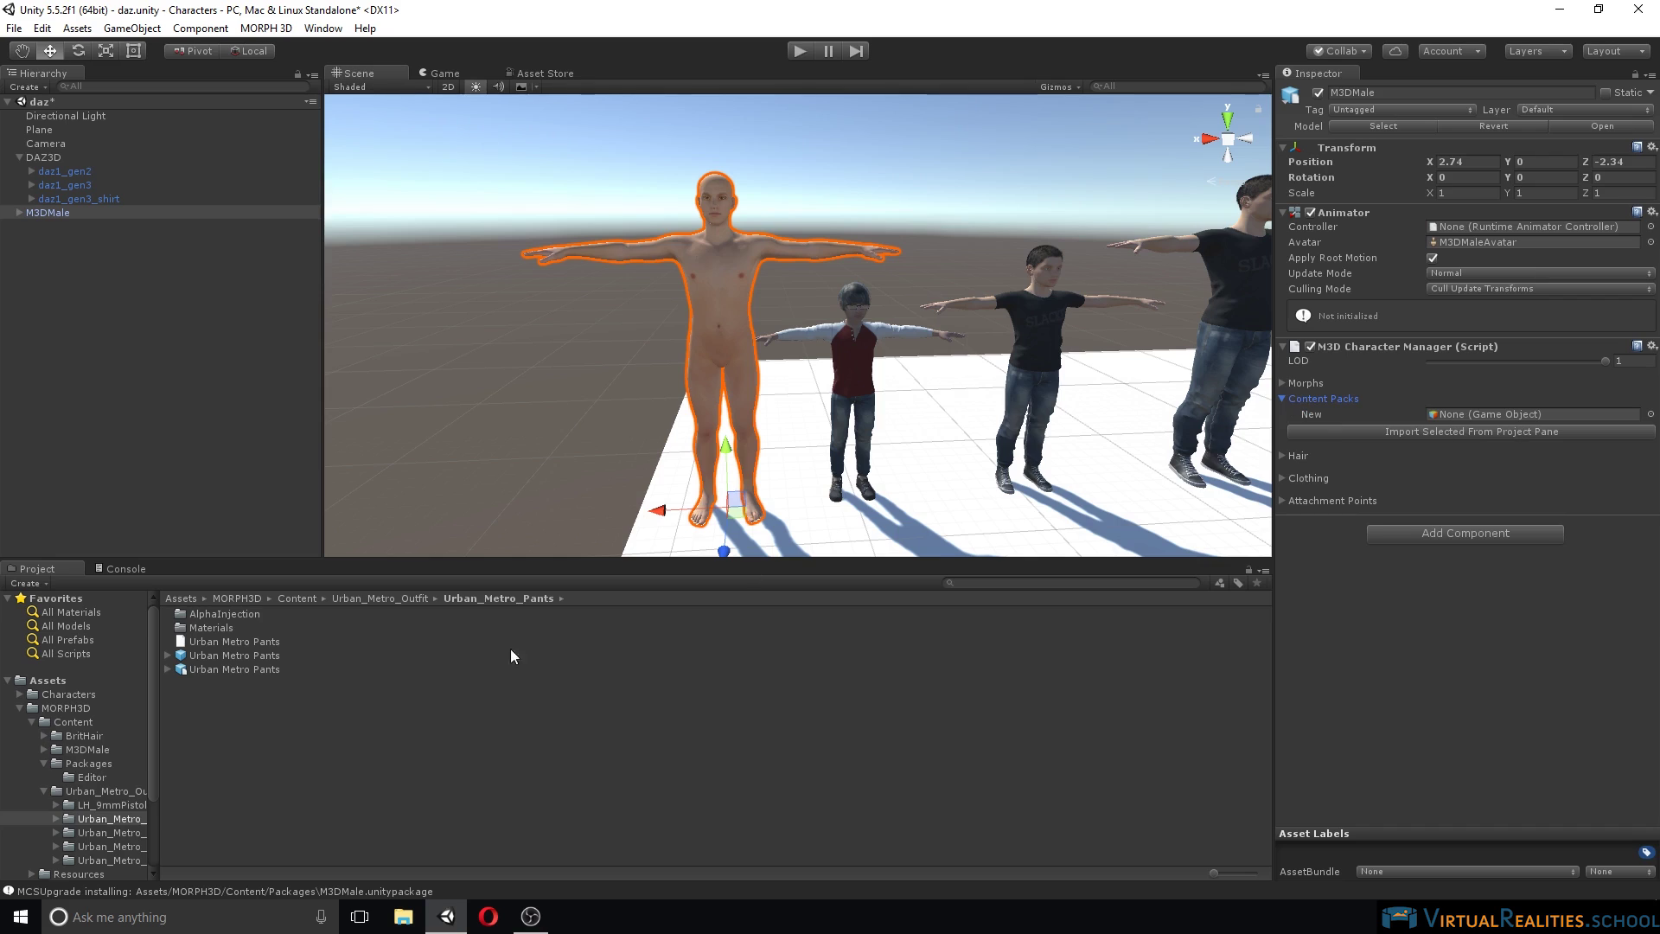
left_click_drag(251, 655, 1497, 416)
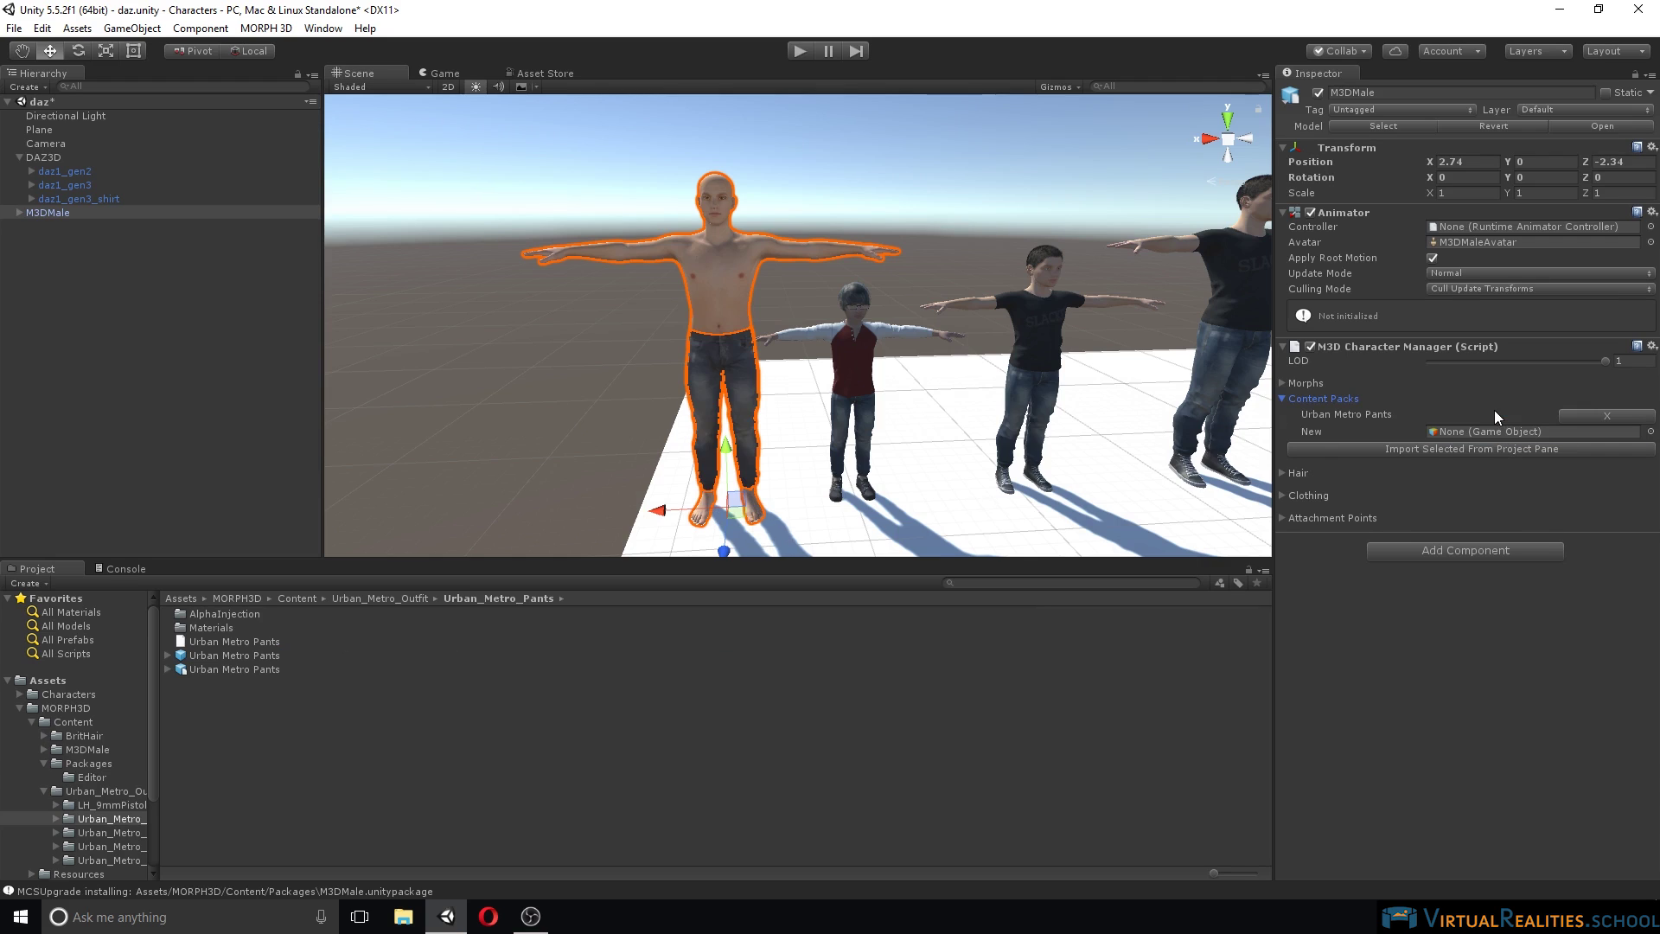
Step: Add Urban Metro Shoes Left and Urban Metro Shoes Right to the M3DMale's content packs
left_click(116, 833)
left_click_drag(272, 656, 1498, 433)
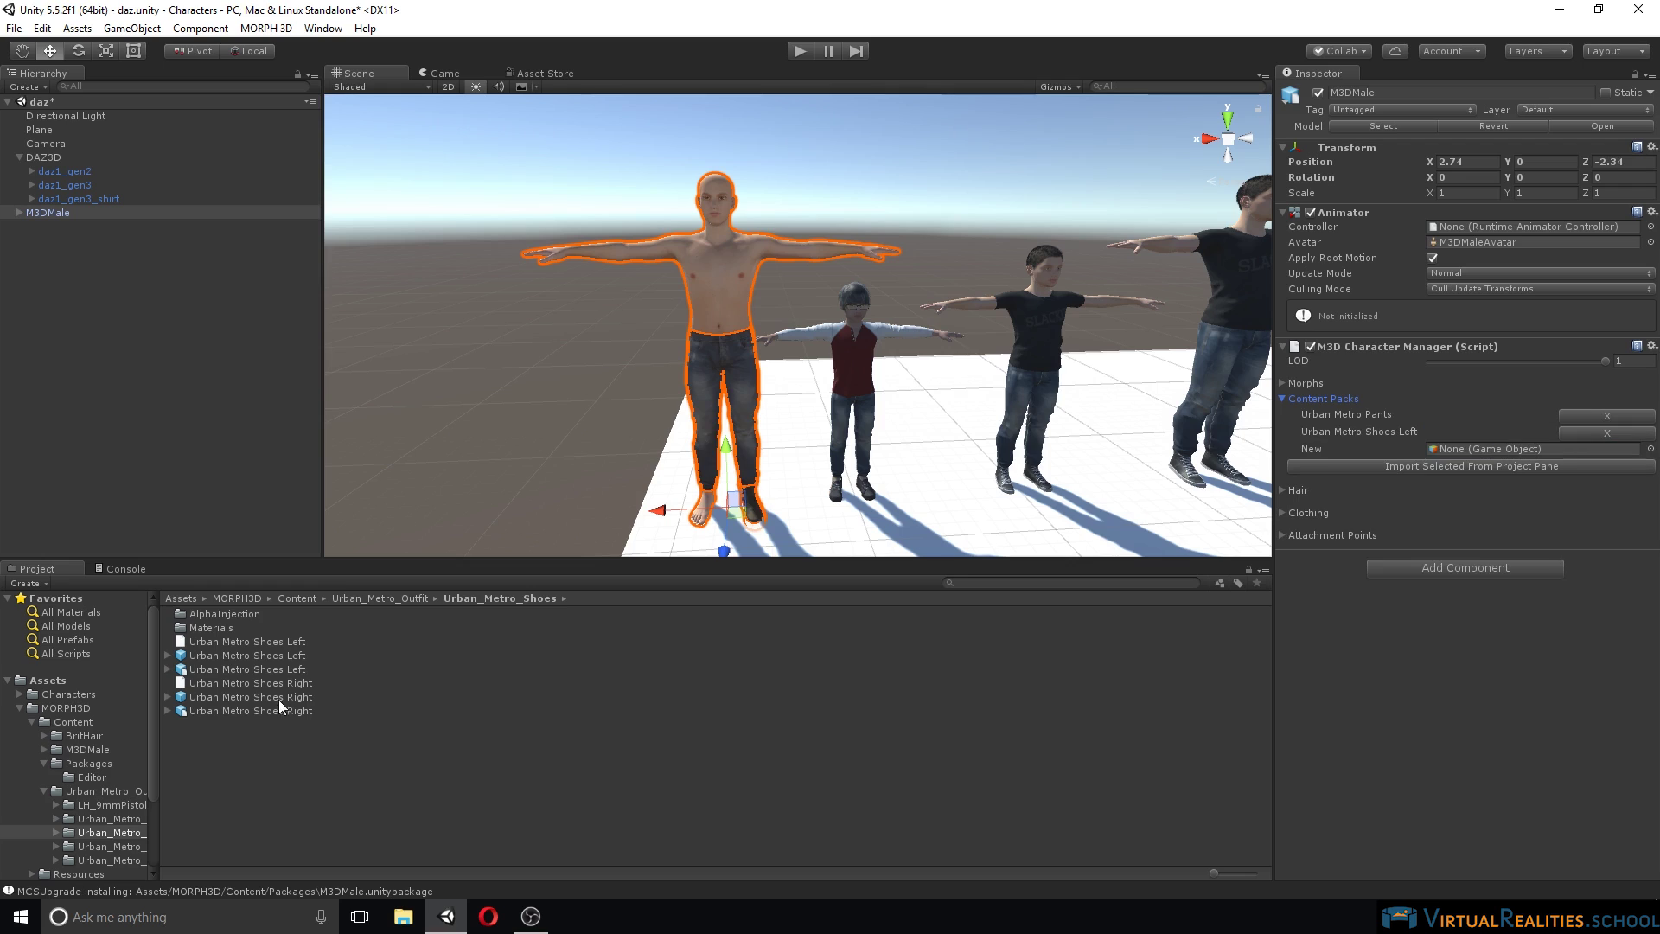
left_click_drag(245, 697, 1539, 451)
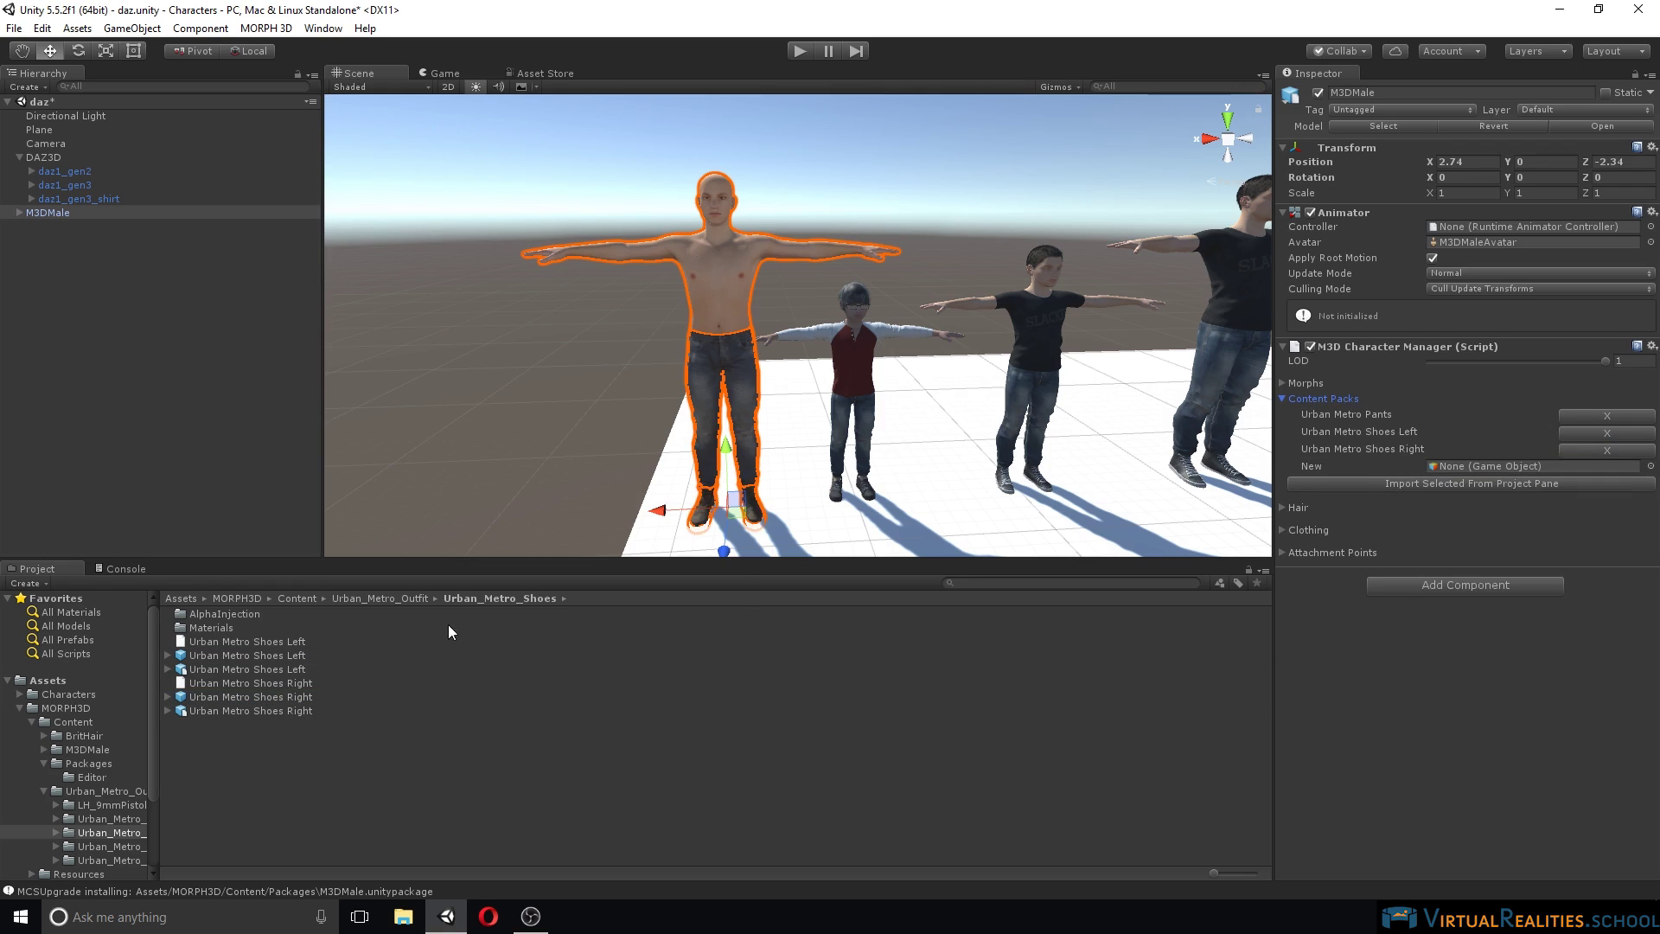
Step: Add the Urban Metro T-Shirt and the Urban Metro Vest to the M3DMale's content packs
left_click(105, 848)
left_click_drag(237, 654, 1493, 472)
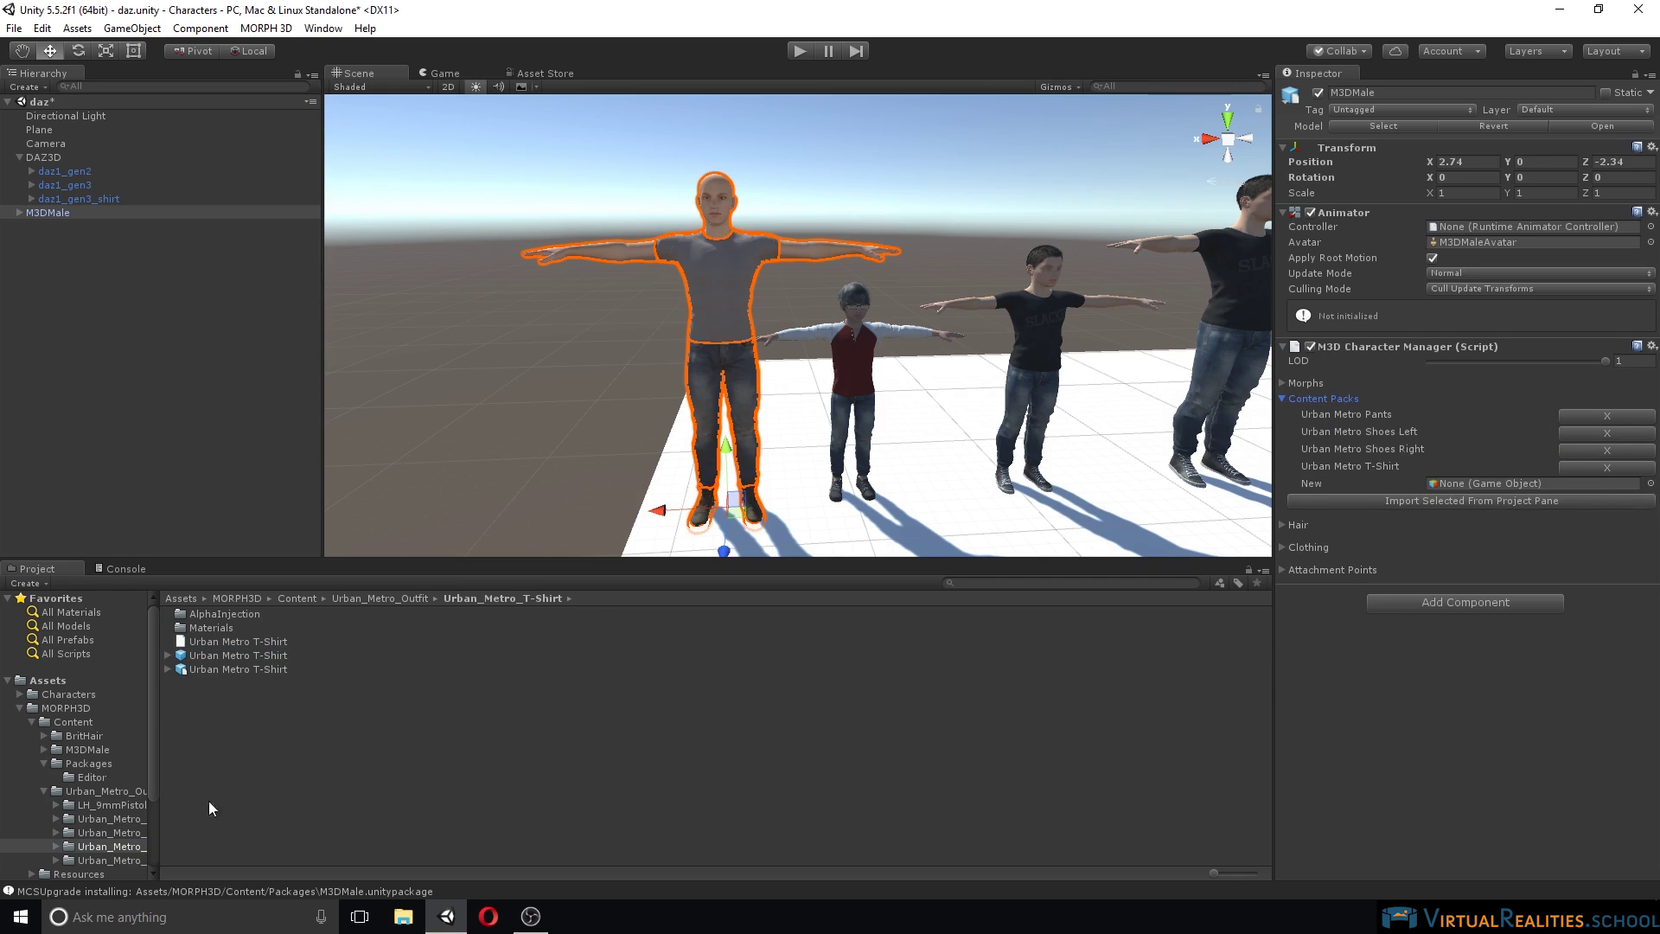
left_click(100, 860)
left_click(236, 654)
left_click_drag(236, 655, 1505, 486)
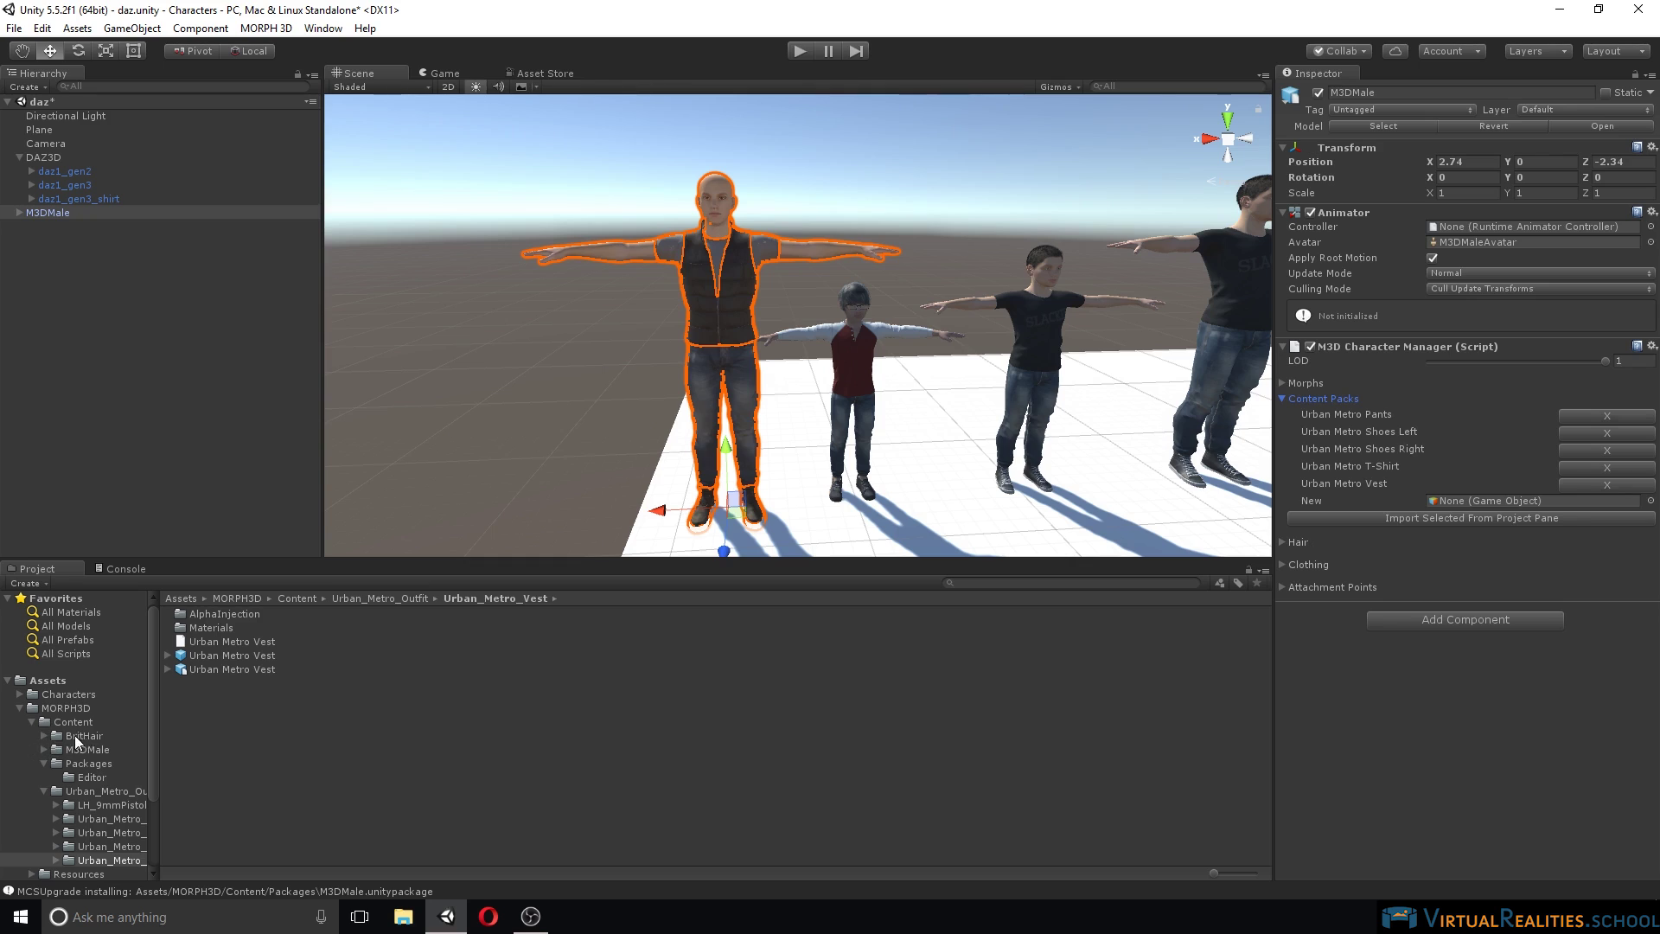
Step: Add the Brit hair from the BritHair folder to the M3DMale's content packs and deselect the figure
left_click(44, 736, "alt")
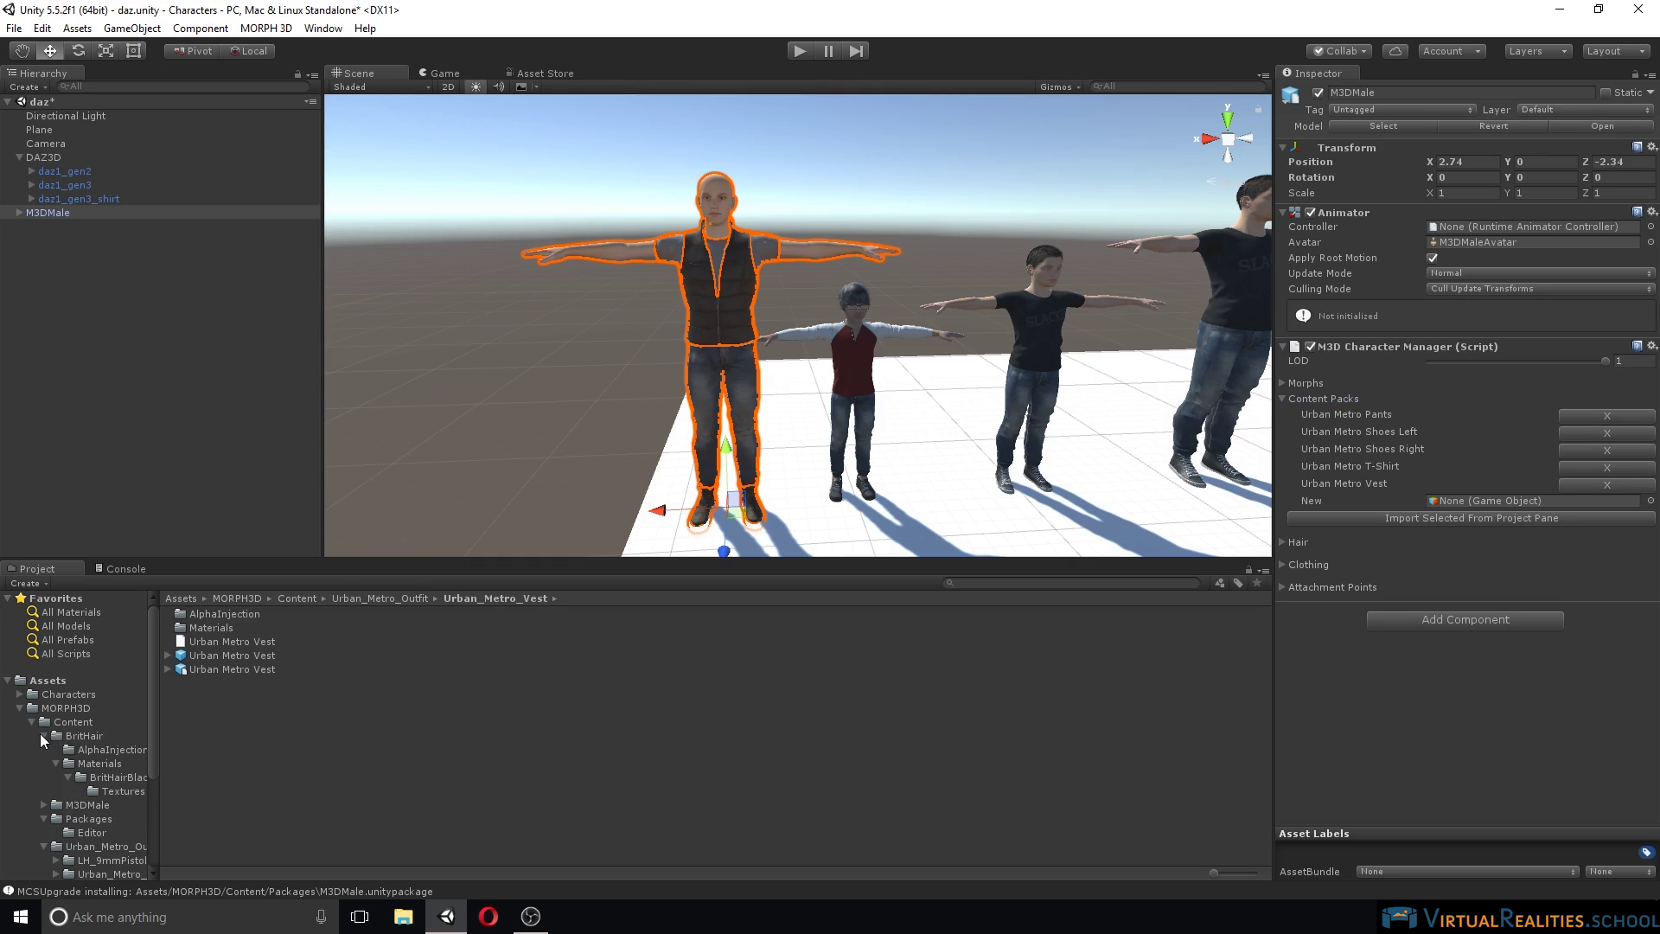
left_click(71, 736)
left_click_drag(209, 656, 1515, 500)
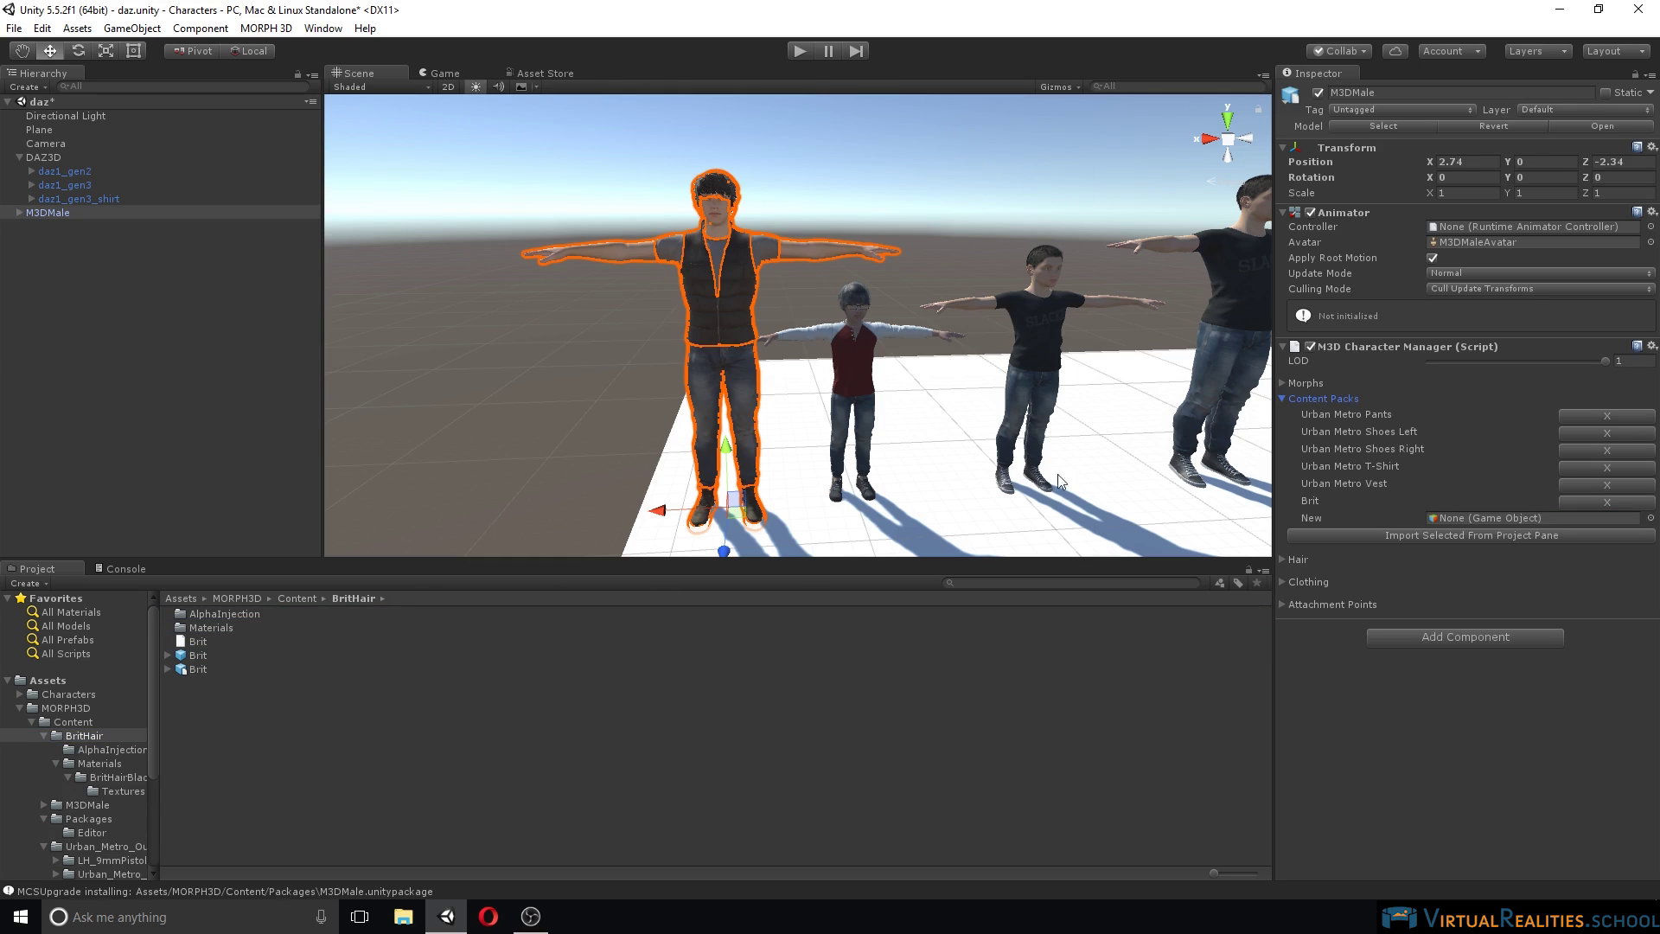
left_click(957, 499)
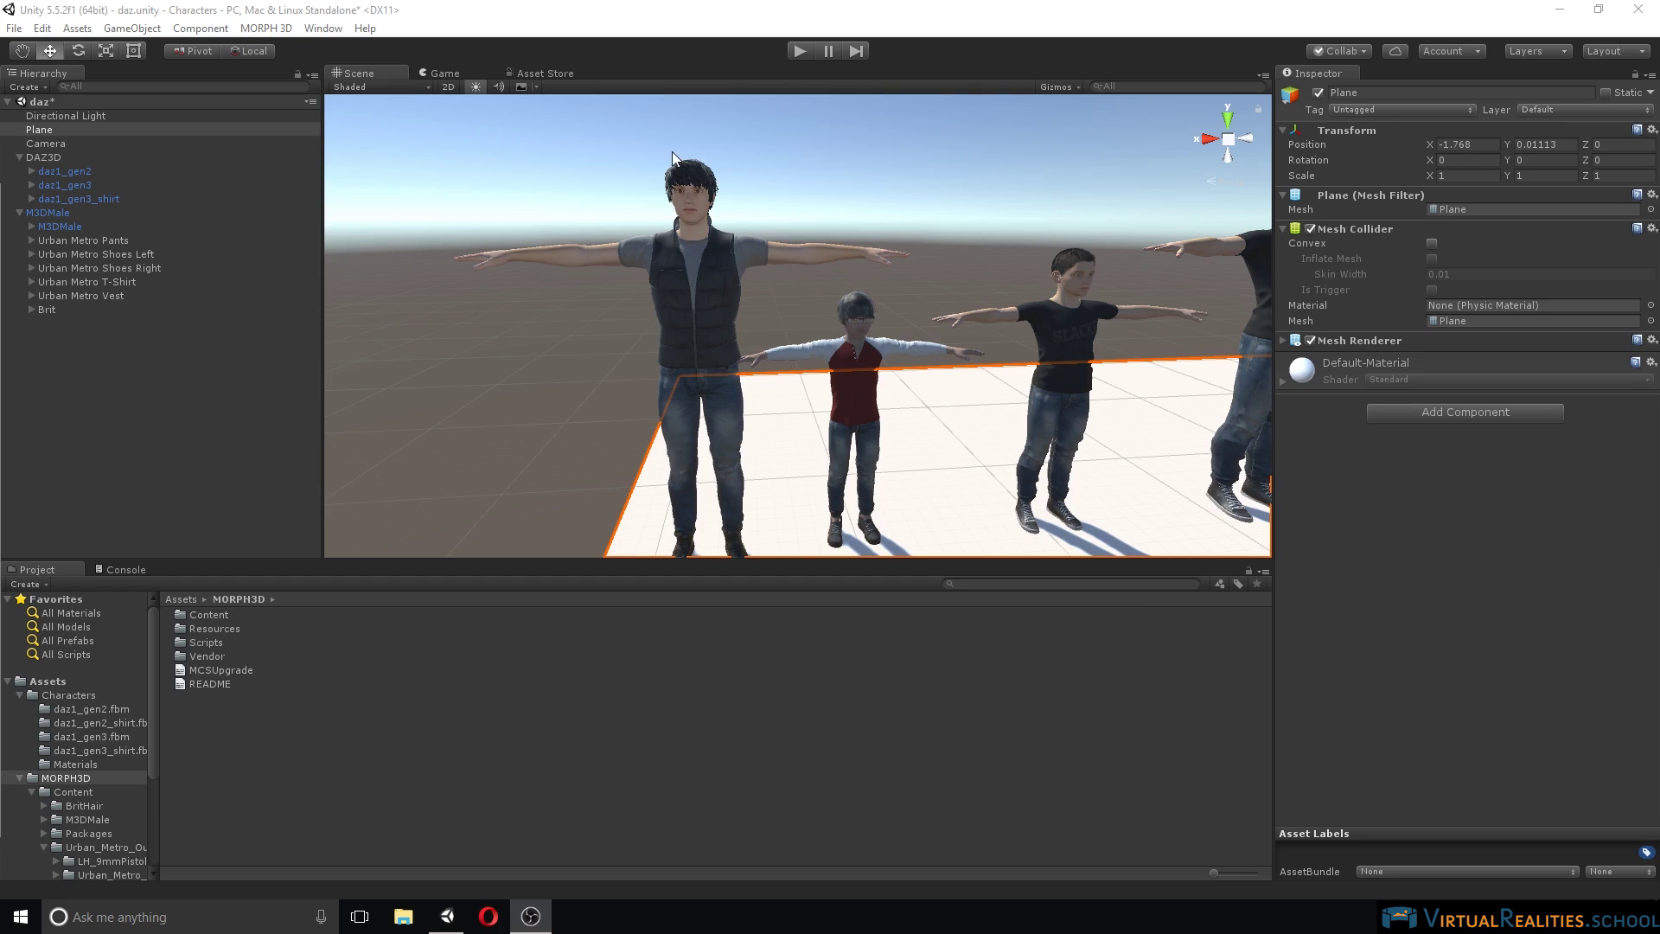
Step: Examine the Hair, Skin and Standard shader folders under MORPH3D/Vendor/Unity/Shaders
scroll(70, 767, "down", 6)
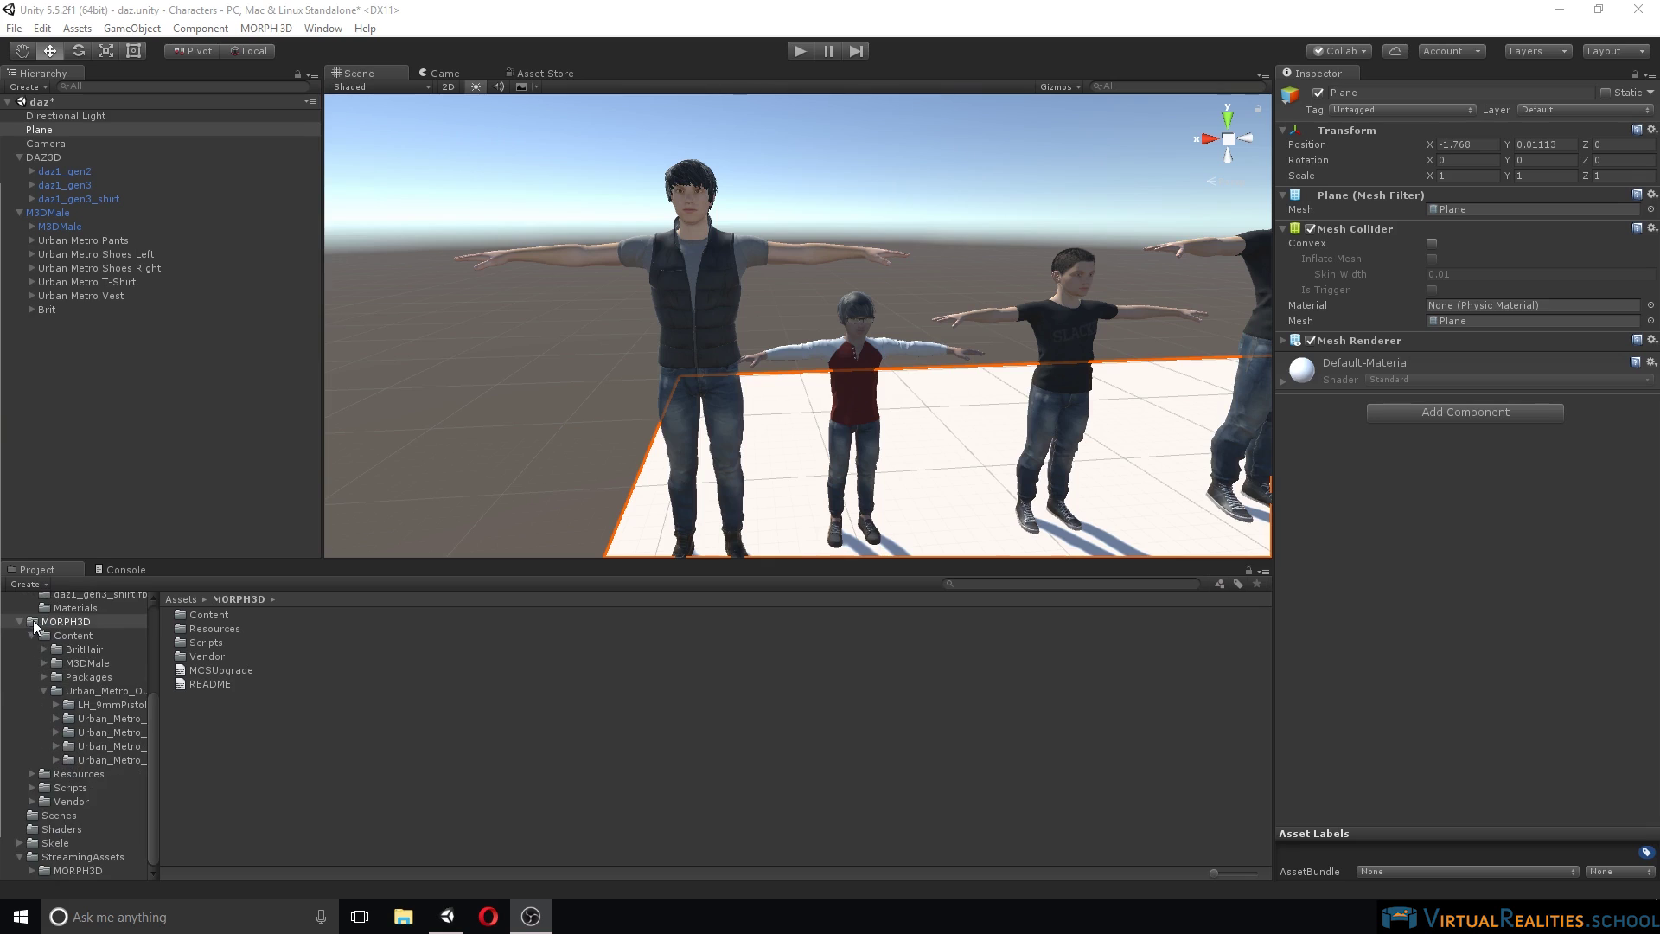
left_click(31, 799)
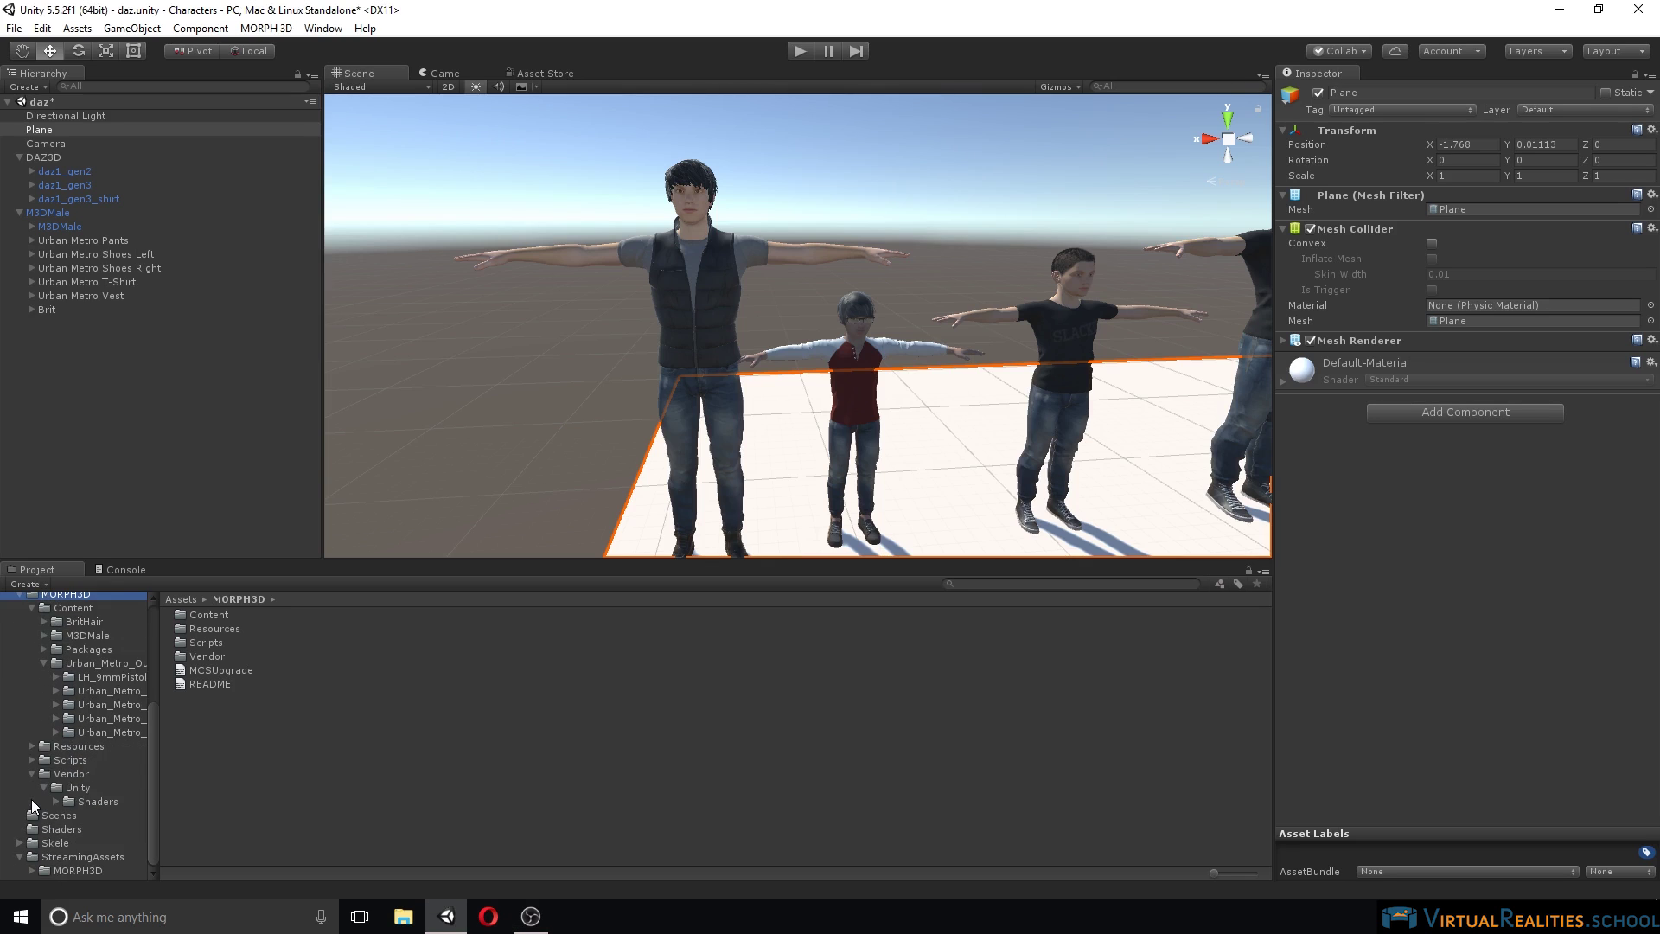
left_click(55, 801)
left_click(95, 815)
left_click(100, 827)
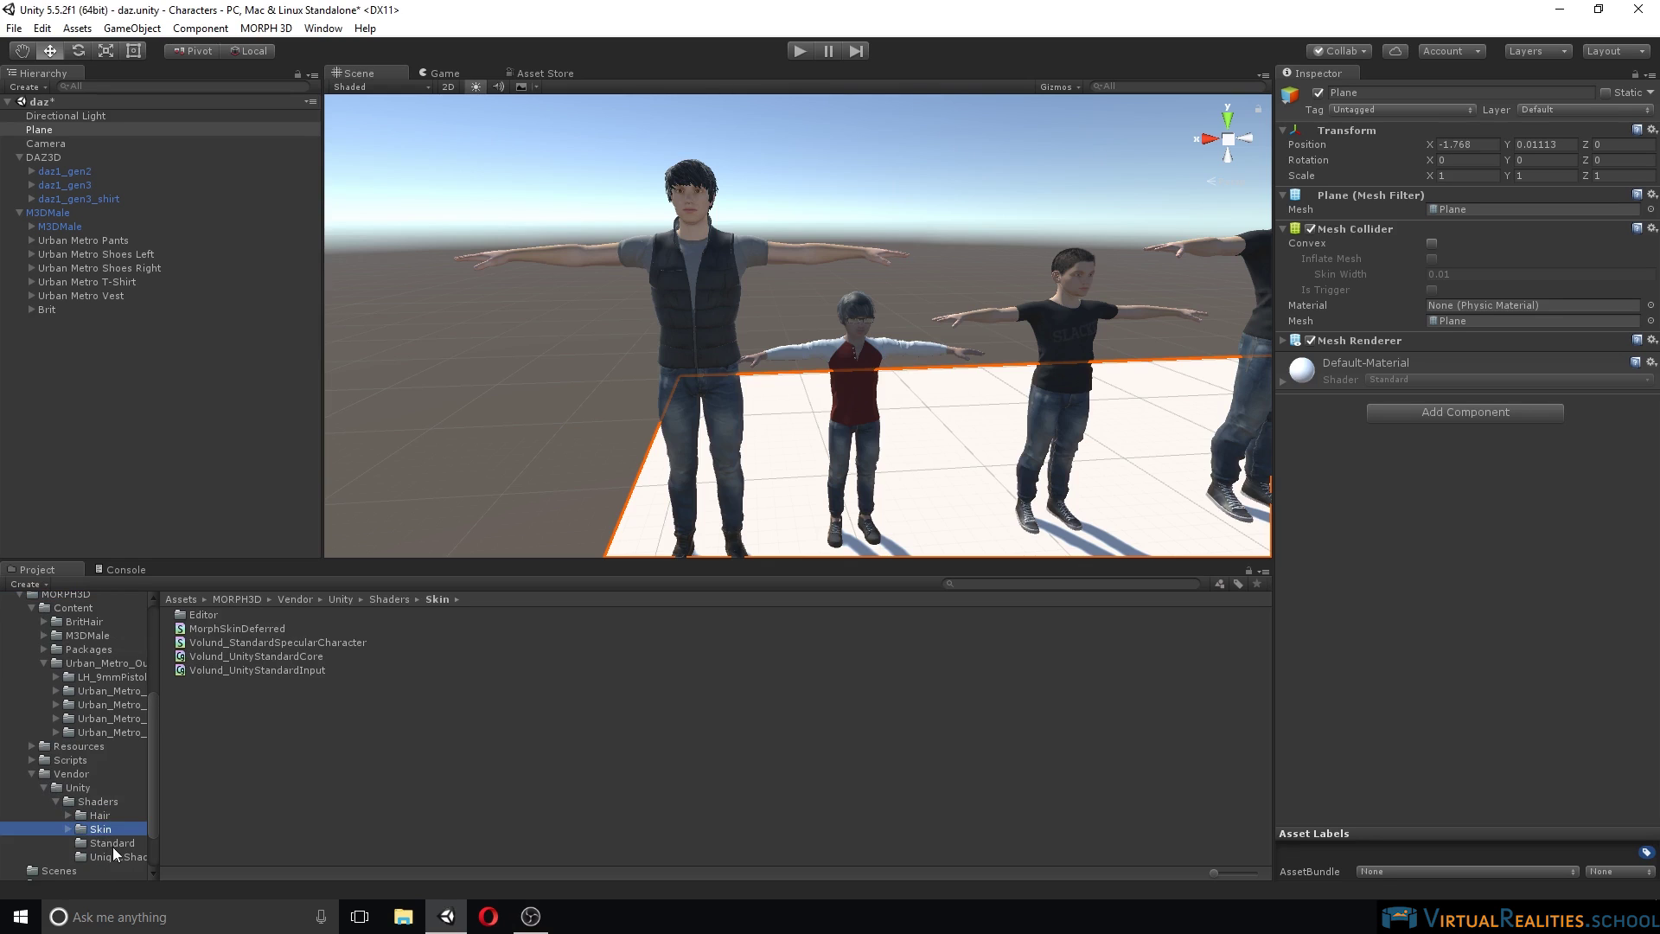
left_click(107, 843)
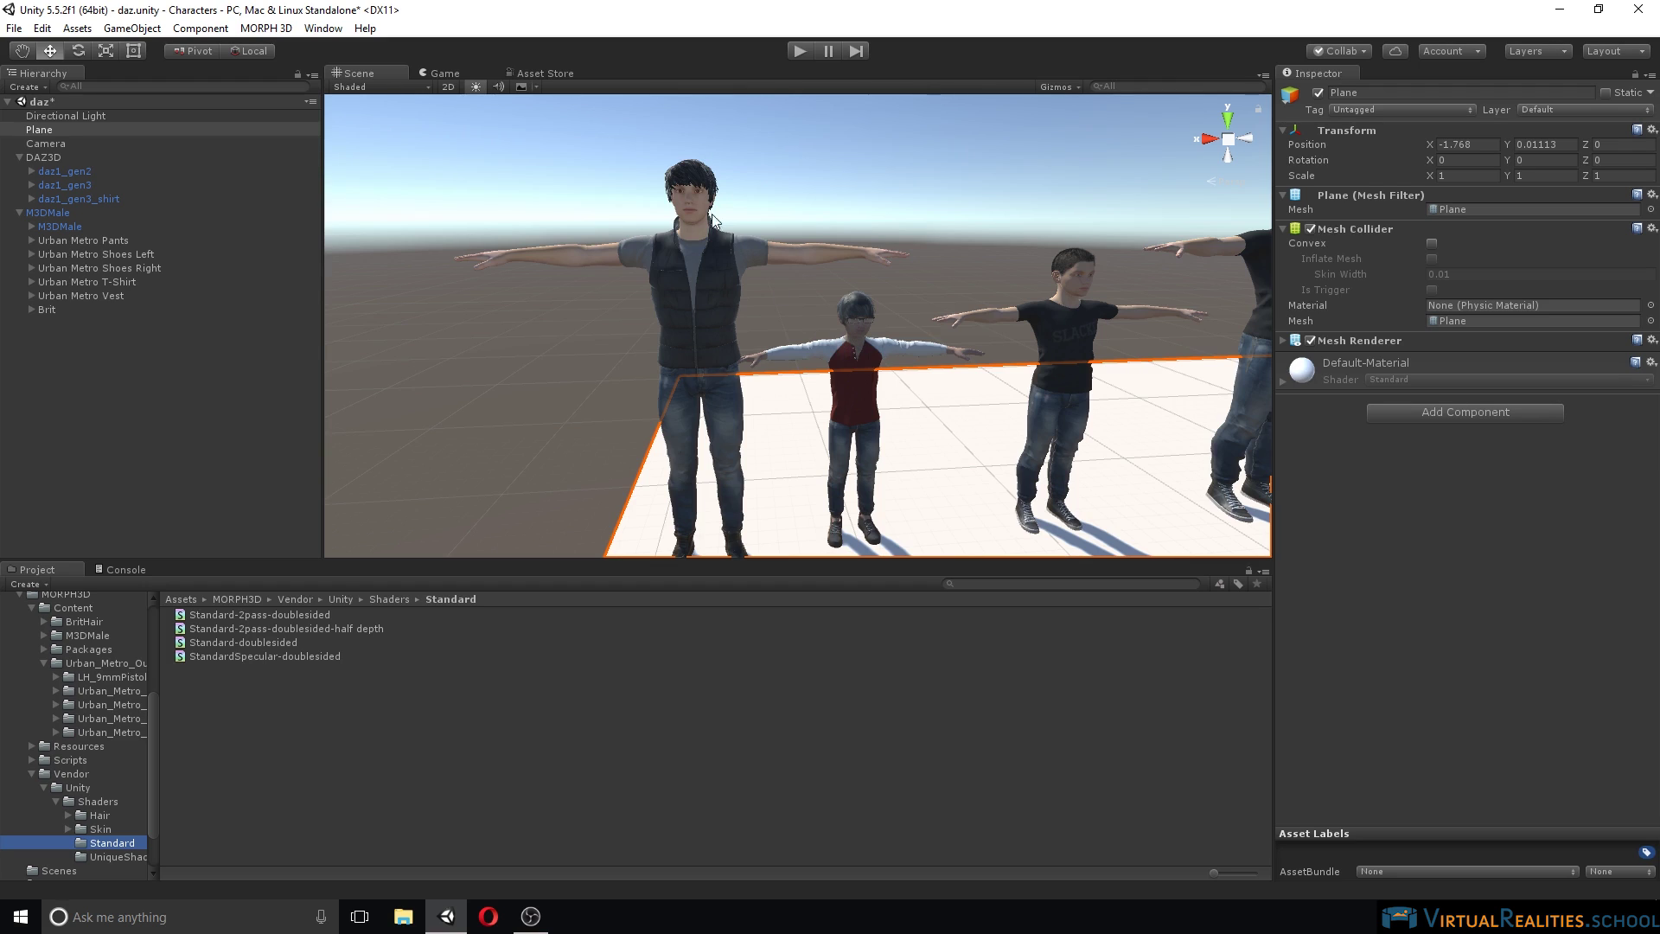
Step: Set the main and secondary normal map strengths of M3DMale_LOD0's Body_LOD0 material to 1
middle_click_drag(702, 176, 723, 227)
right_click_drag(724, 227, 658, 320)
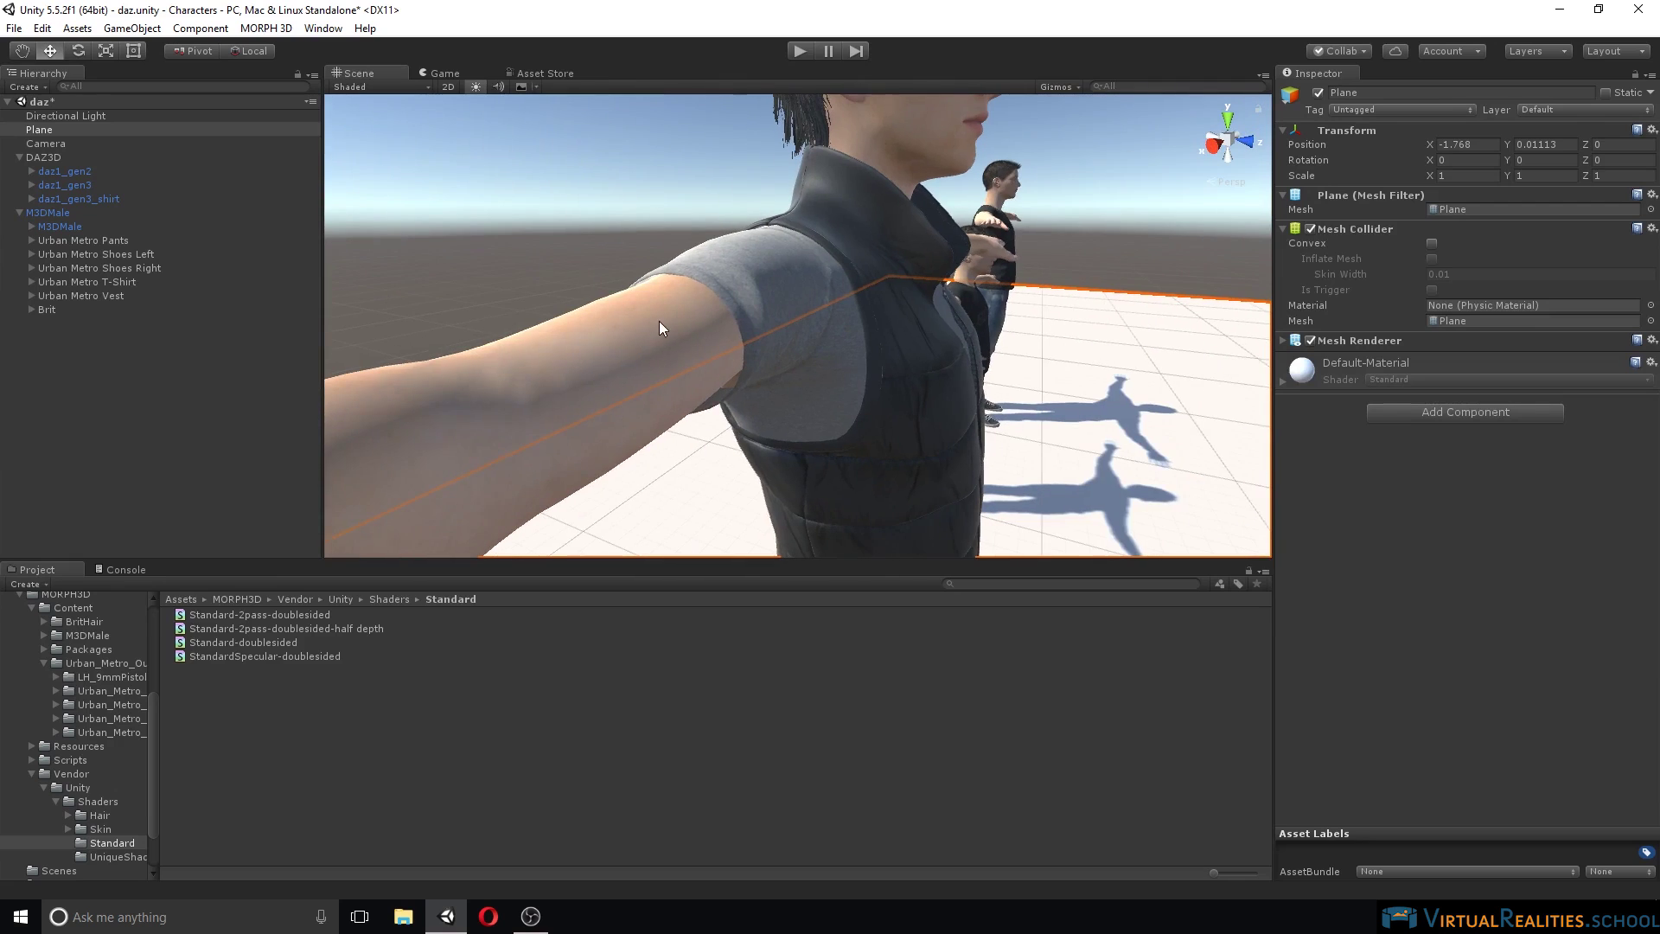
left_click(536, 397)
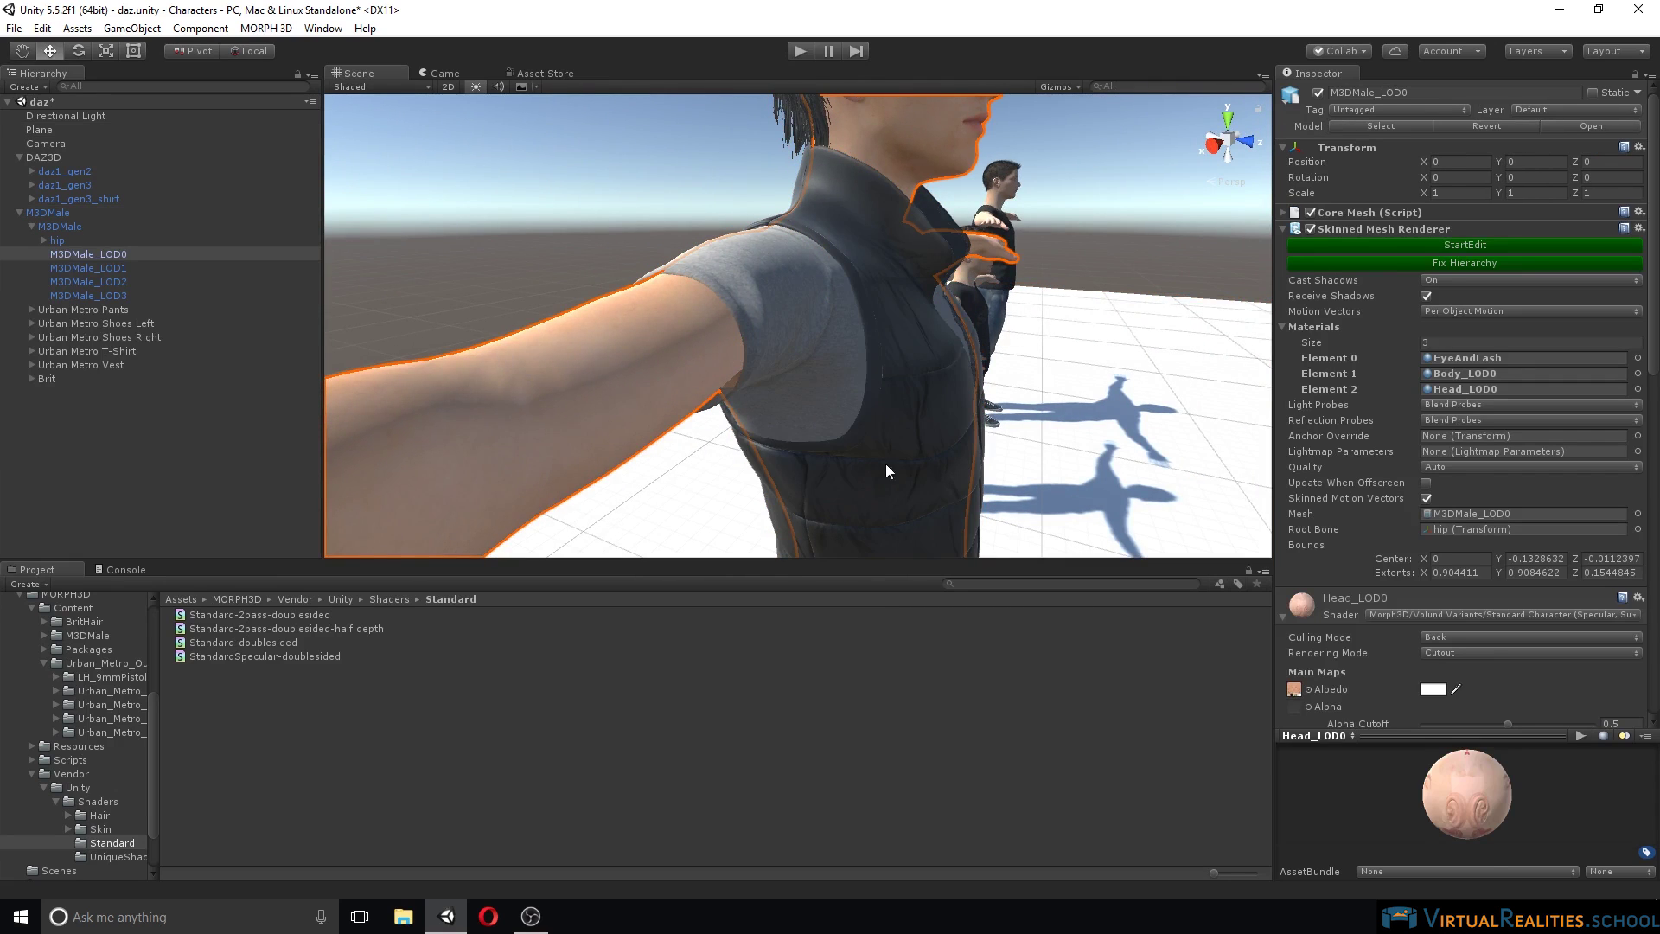
scroll(1421, 567, "down", 15)
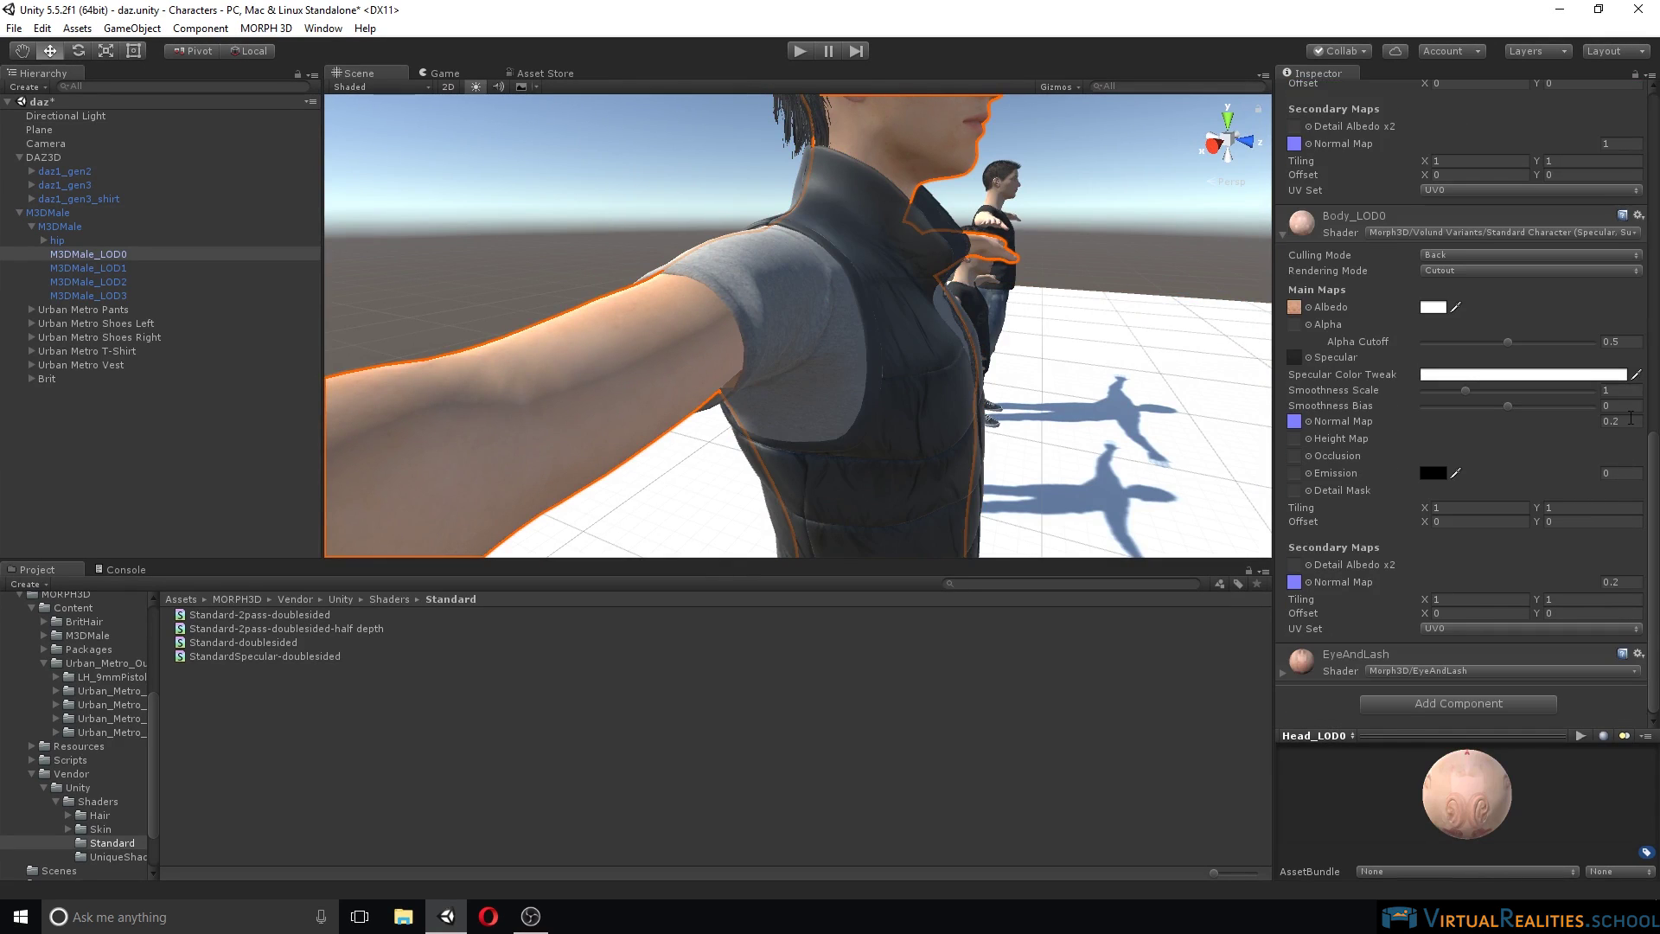
left_click(1630, 420)
type("1")
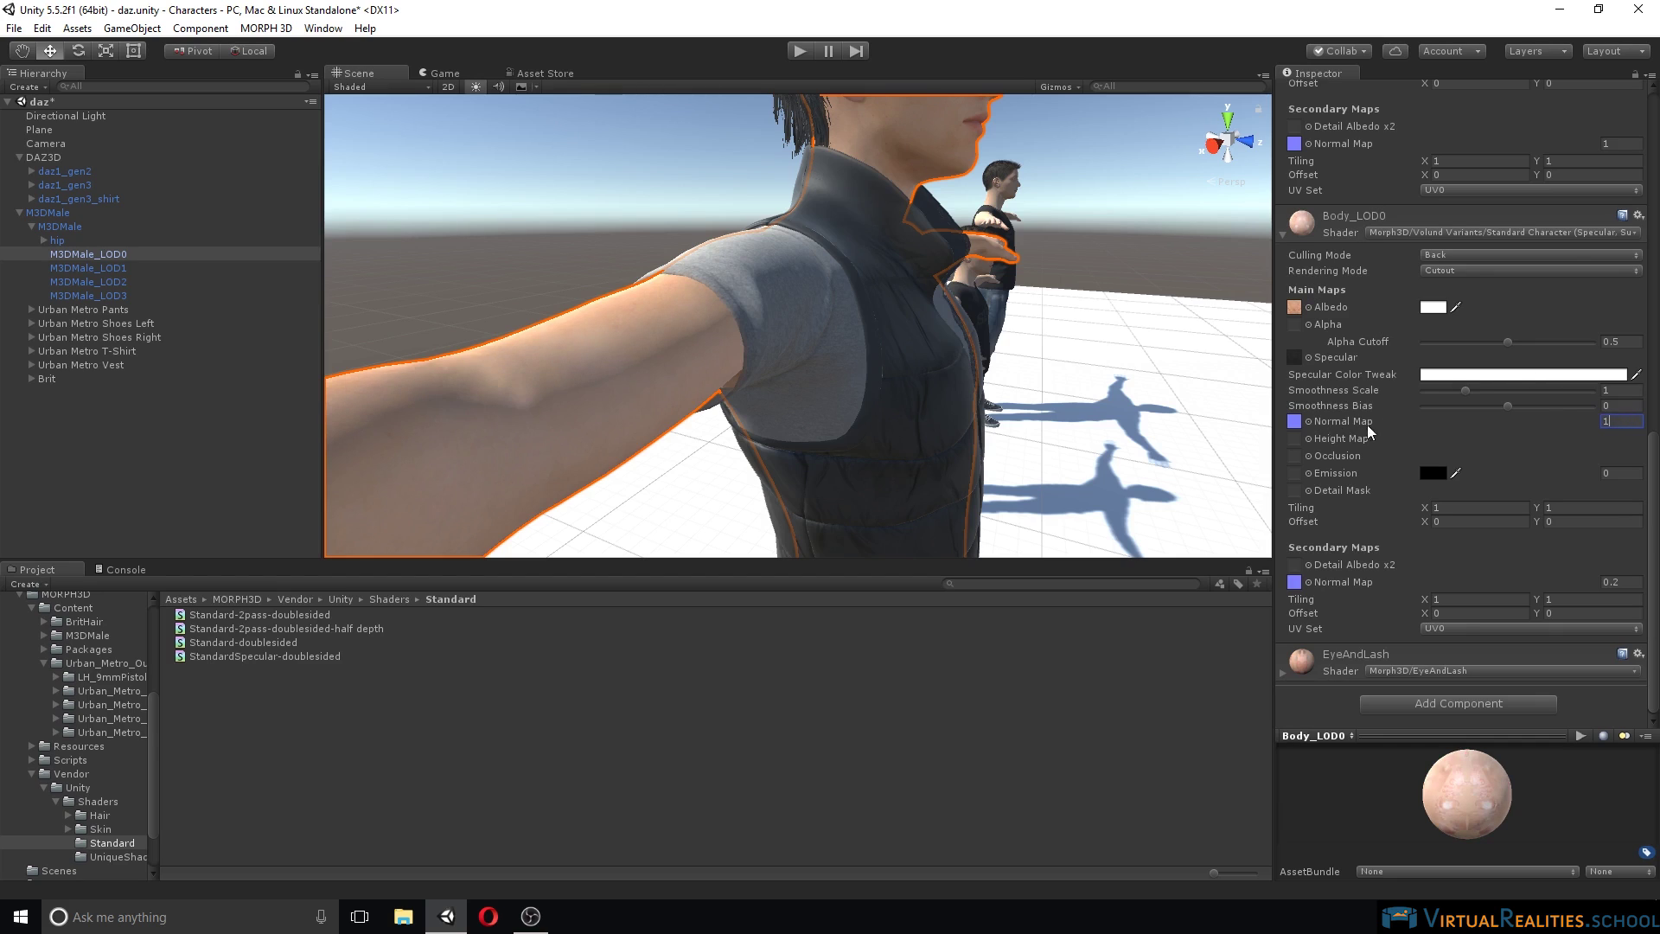
left_click(1629, 586)
type("1")
Step: Set Body_LOD0's main and secondary normal map strengths back to 0.2
left_click(1621, 421)
type("0.2")
left_click(1626, 582)
type("0.2")
Step: Inspect the M3DMale_LOD0 body occlusion texture in the Urban_Metro_Vest folder's AlphaInjection subfolder
right_click_drag(887, 313, 657, 270)
scroll(709, 313, "down", 5)
left_click(640, 266)
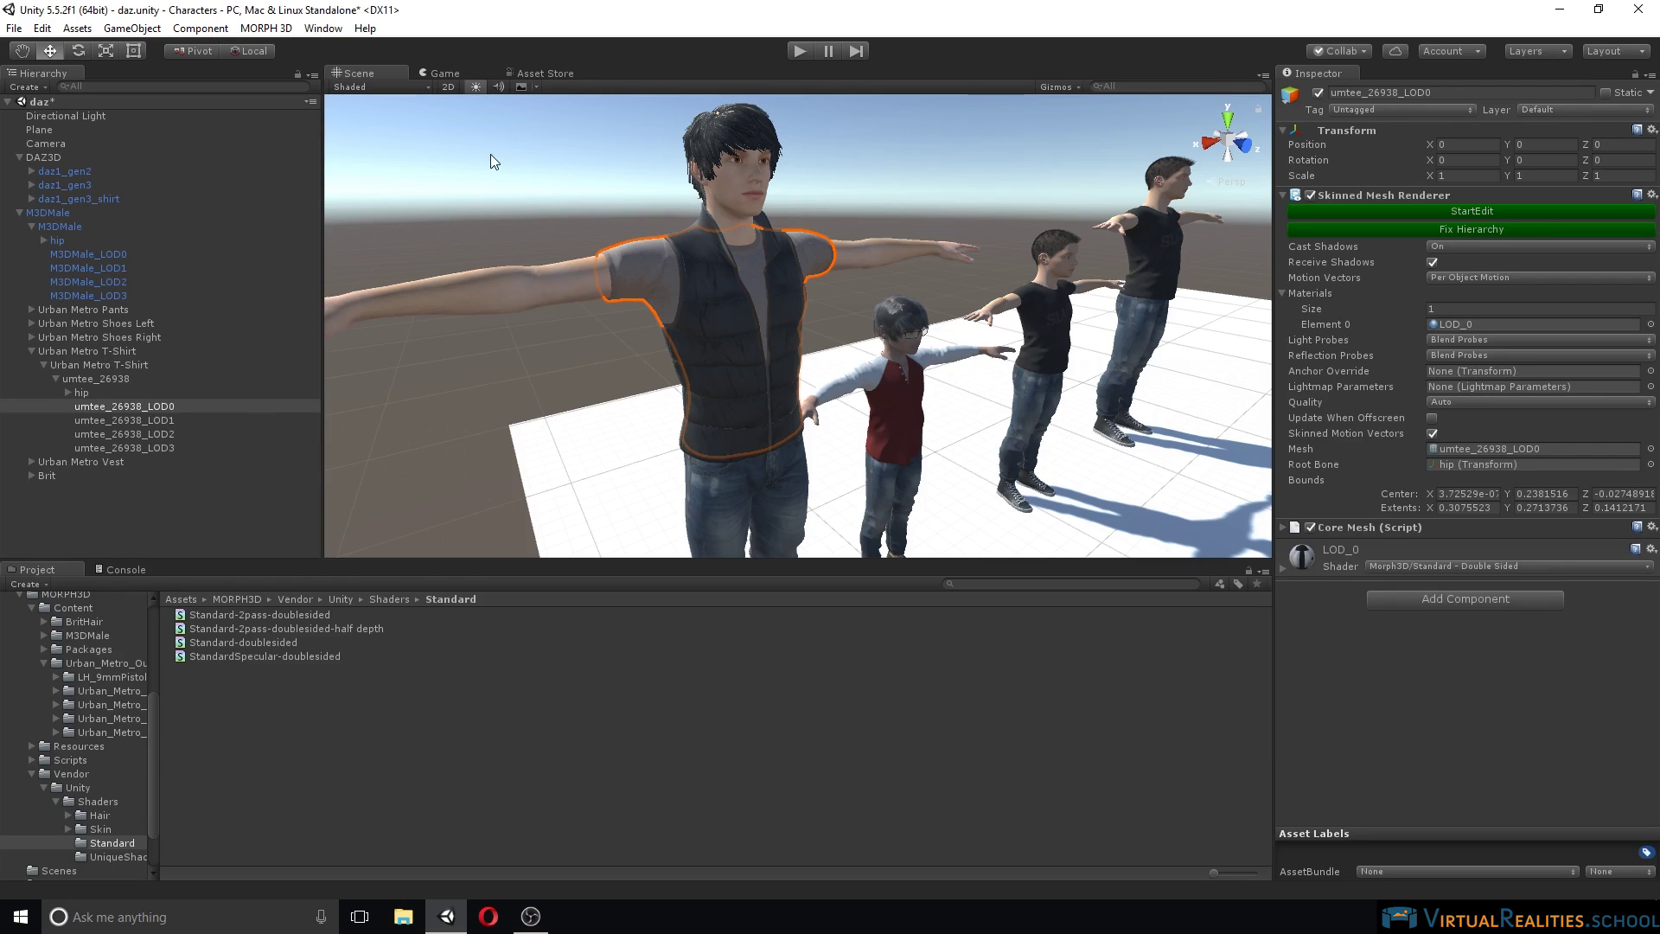
scroll(115, 824, "down", 2)
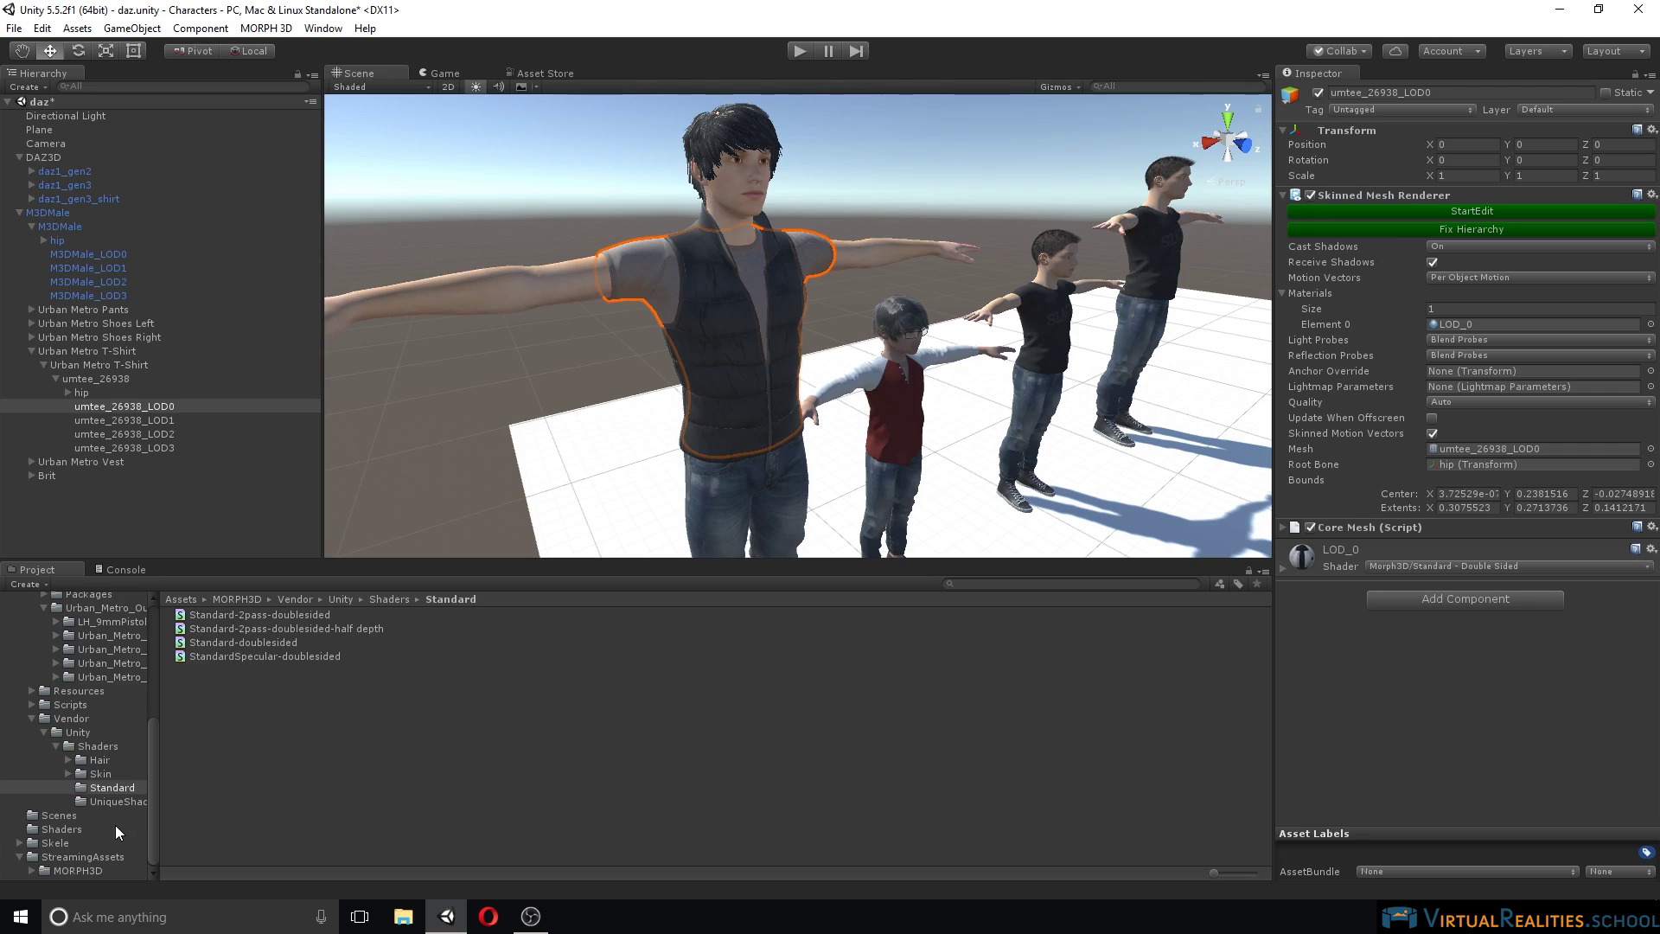
left_click(45, 733)
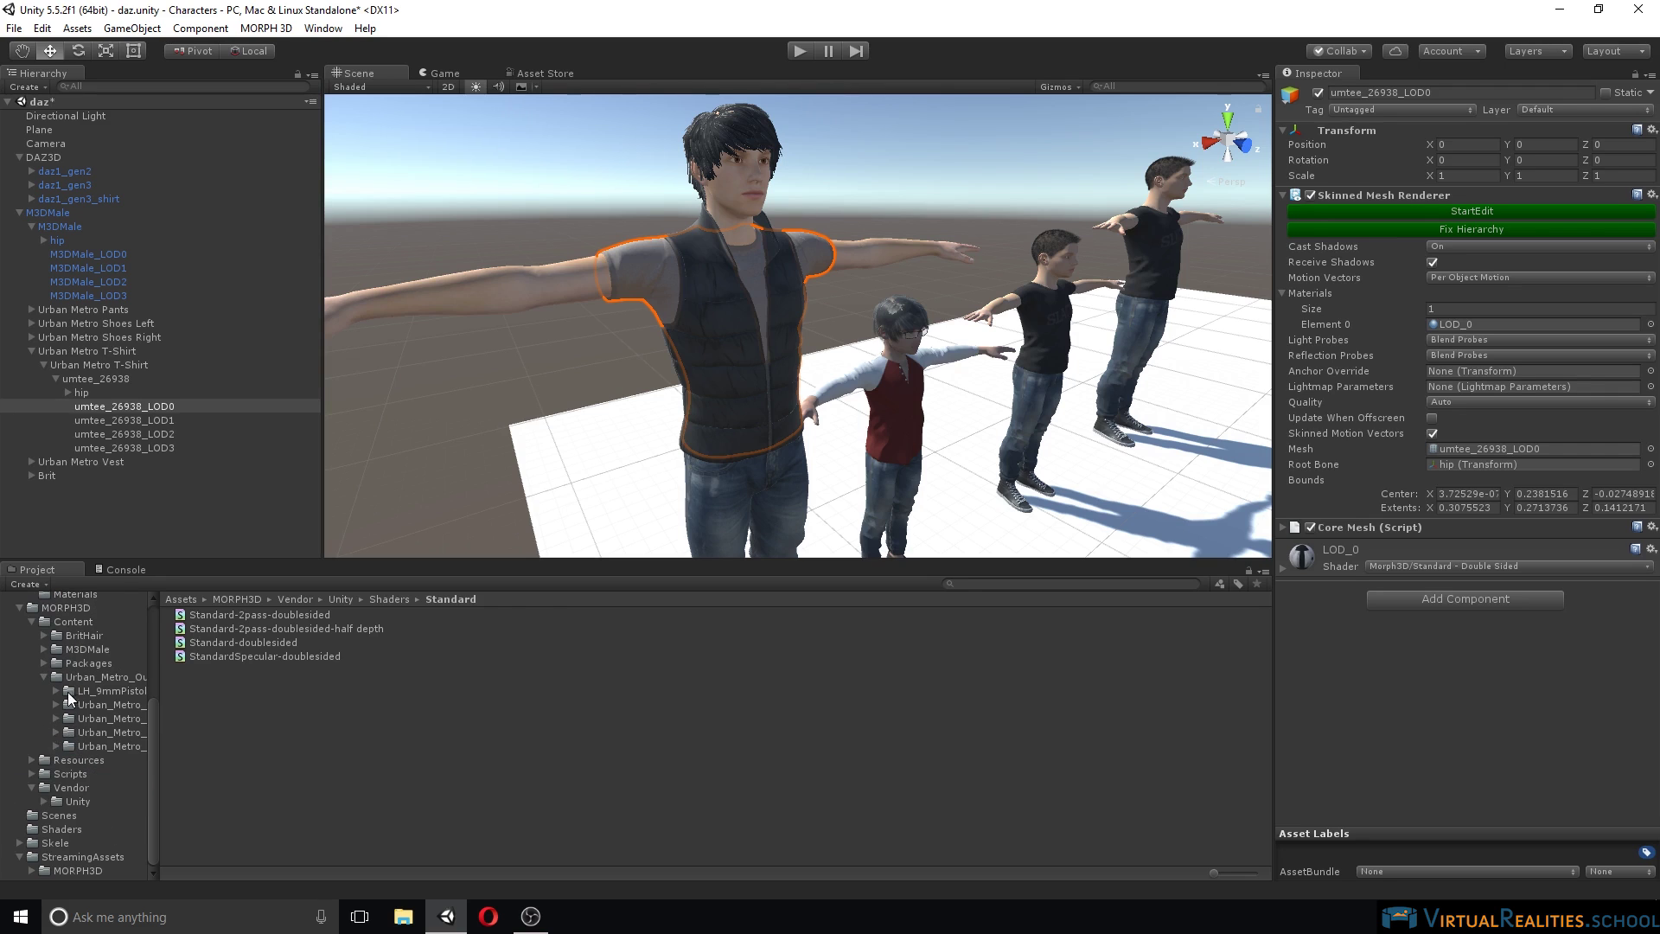
left_click(86, 747)
left_click(239, 614)
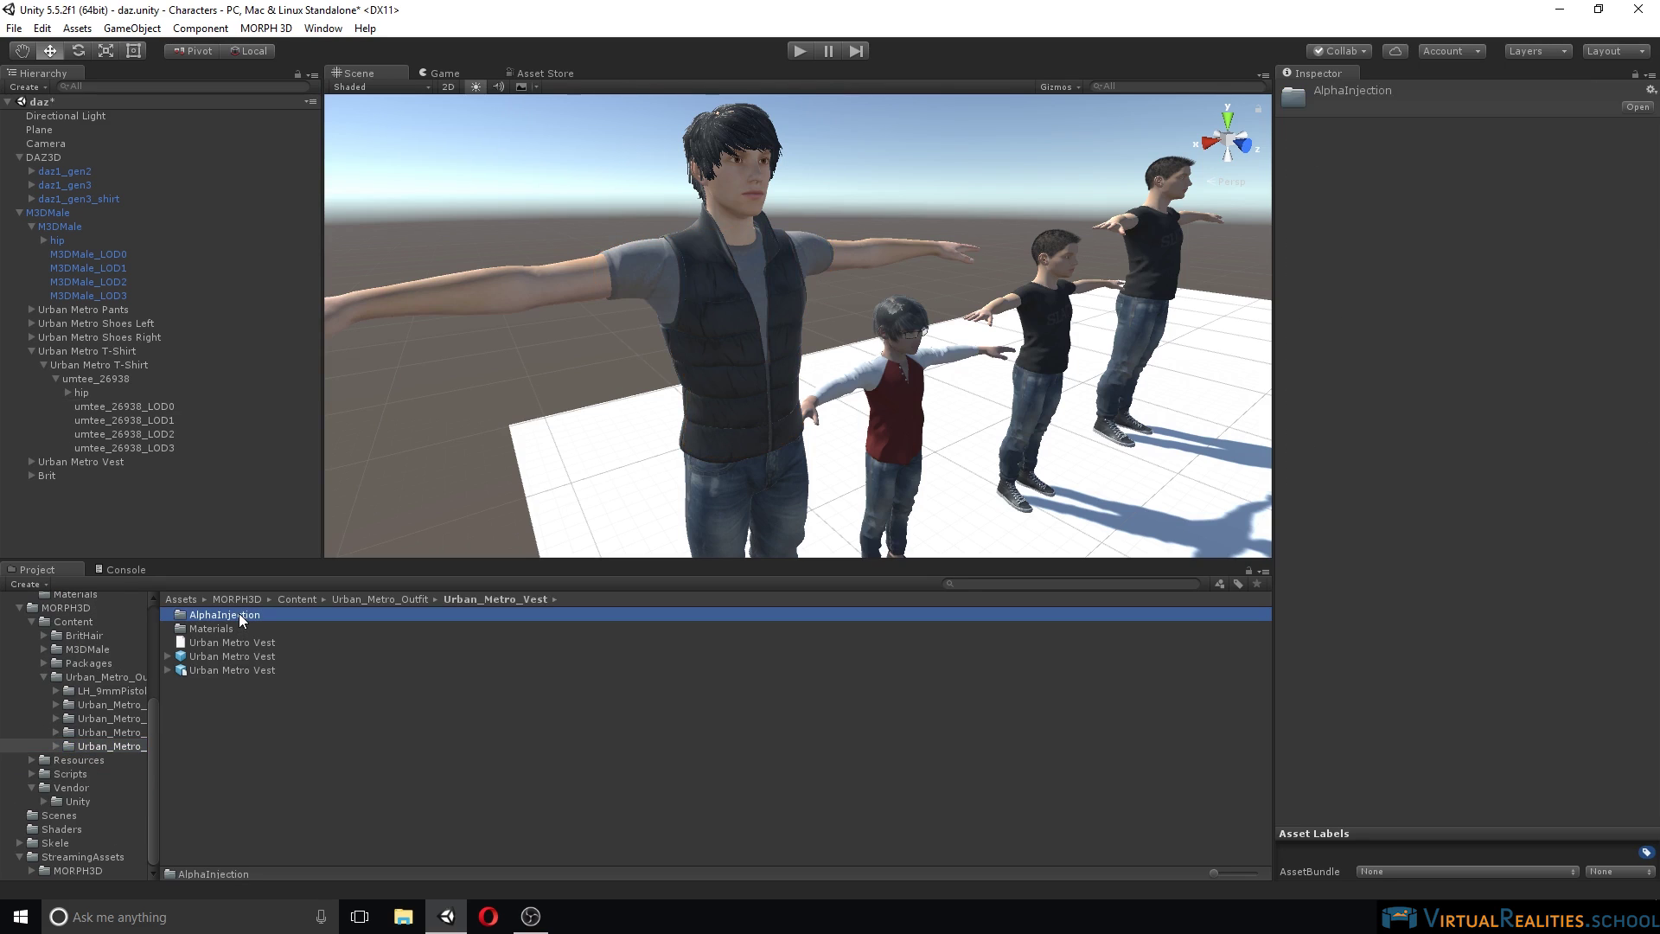
double_click(237, 613)
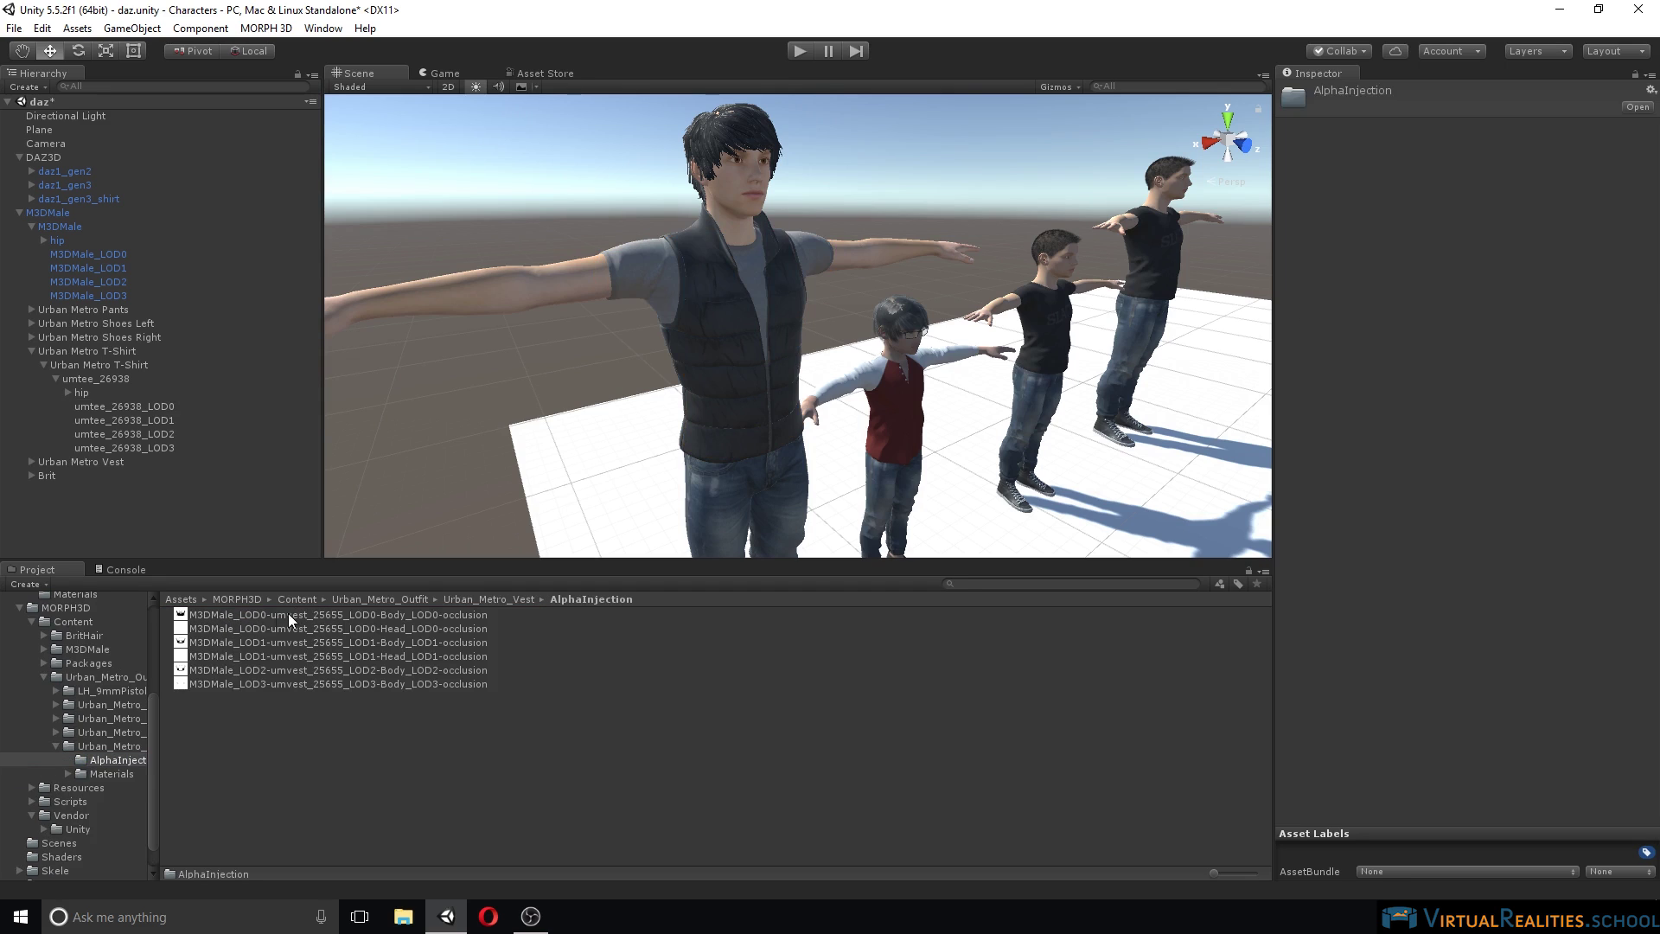
left_click(247, 618)
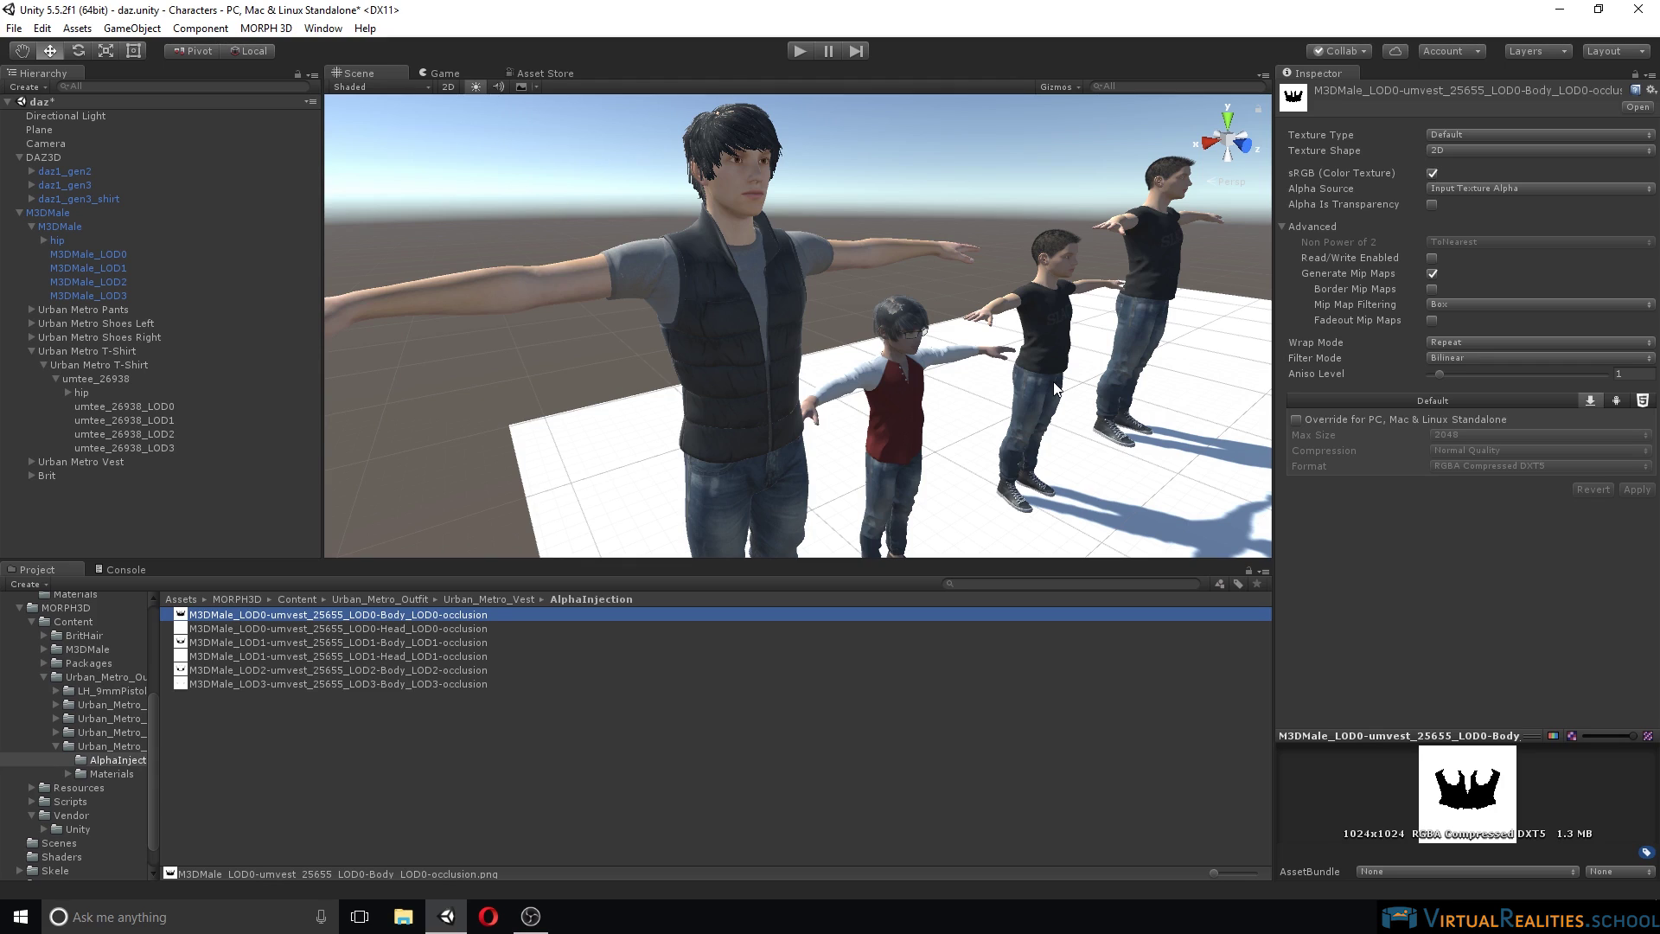
Step: Examine the M3DMale's LOD setting and the full list of morphs in its M3D Character Manager
left_click(57, 214)
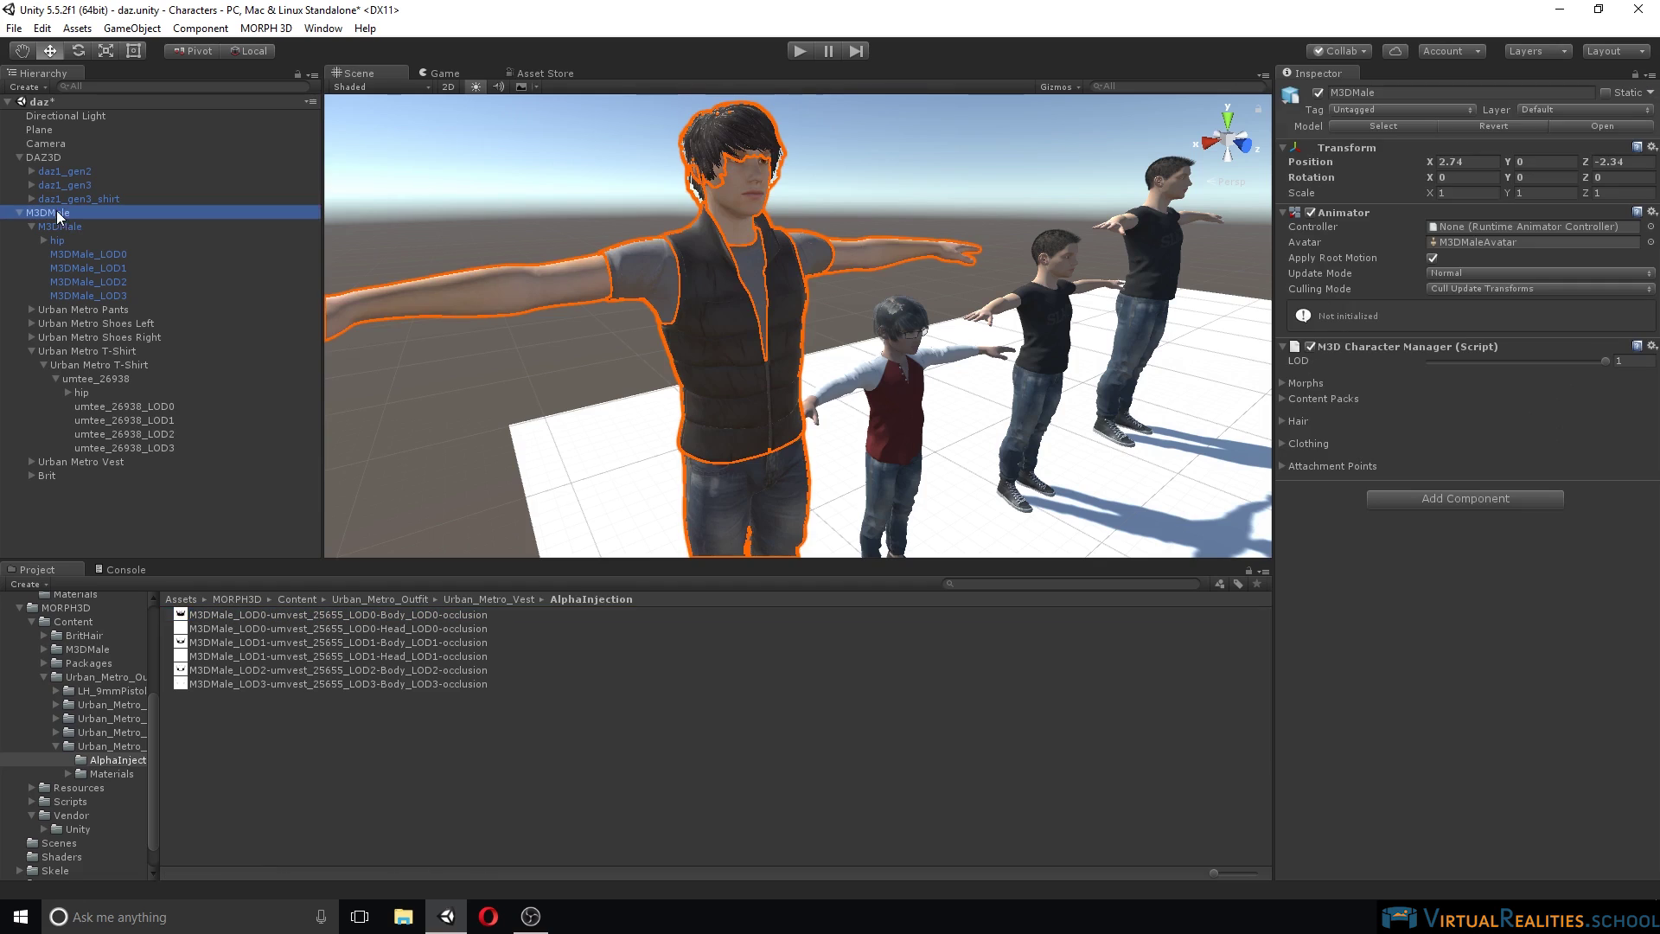
left_click(32, 226)
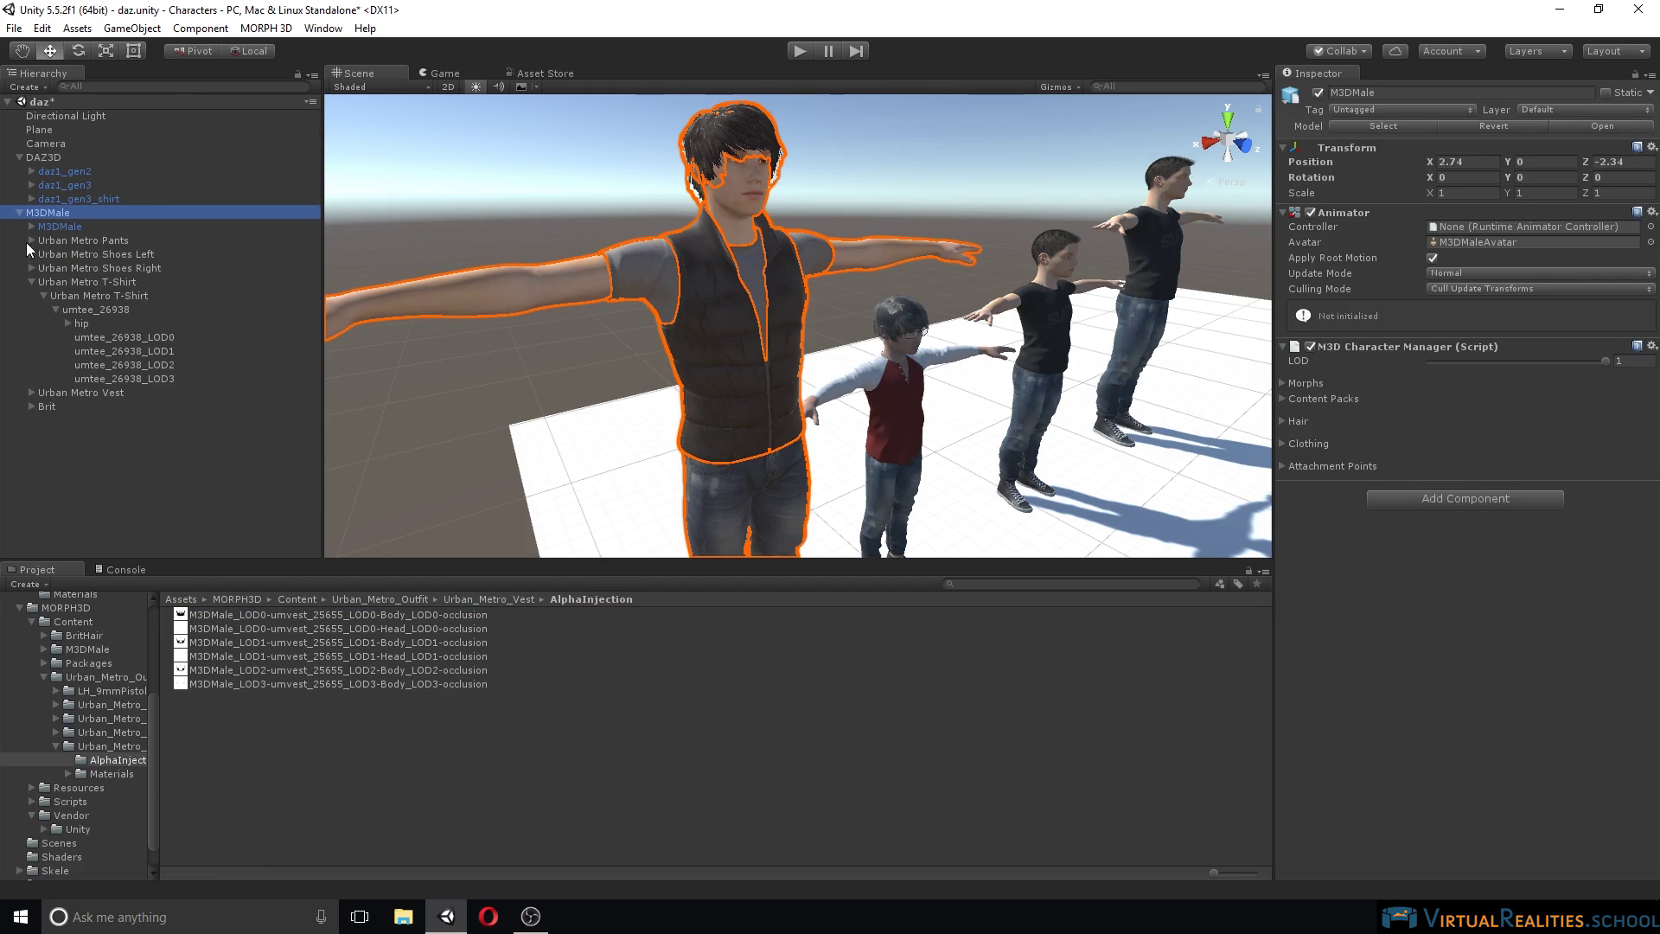
left_click(32, 282)
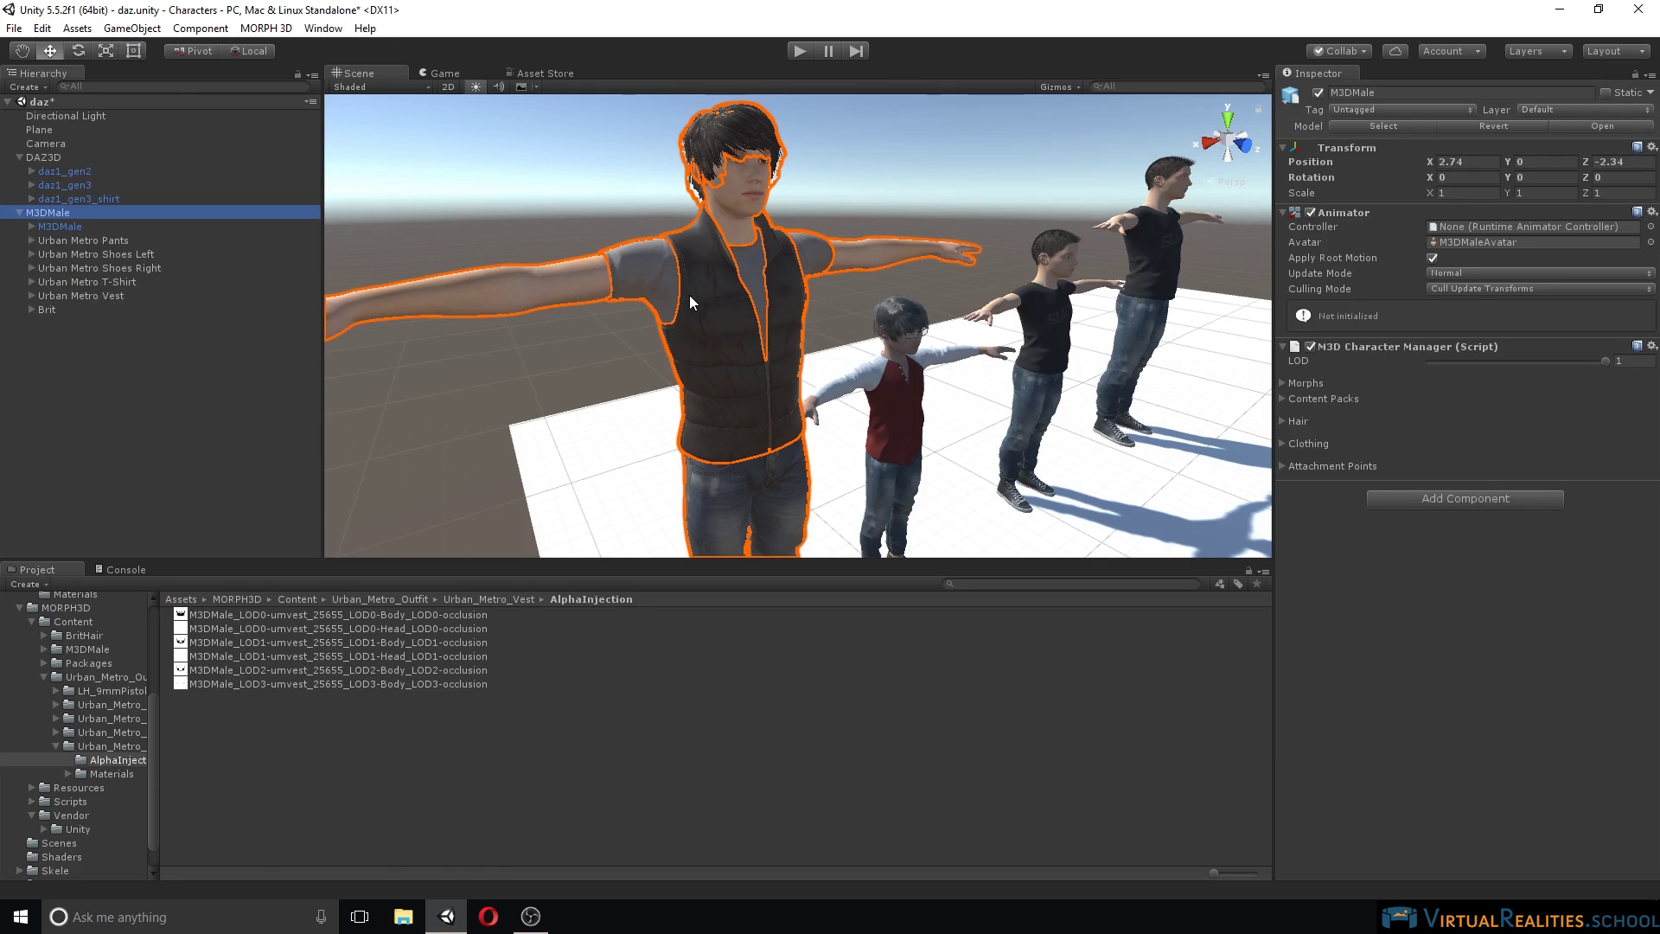
left_click(1608, 362)
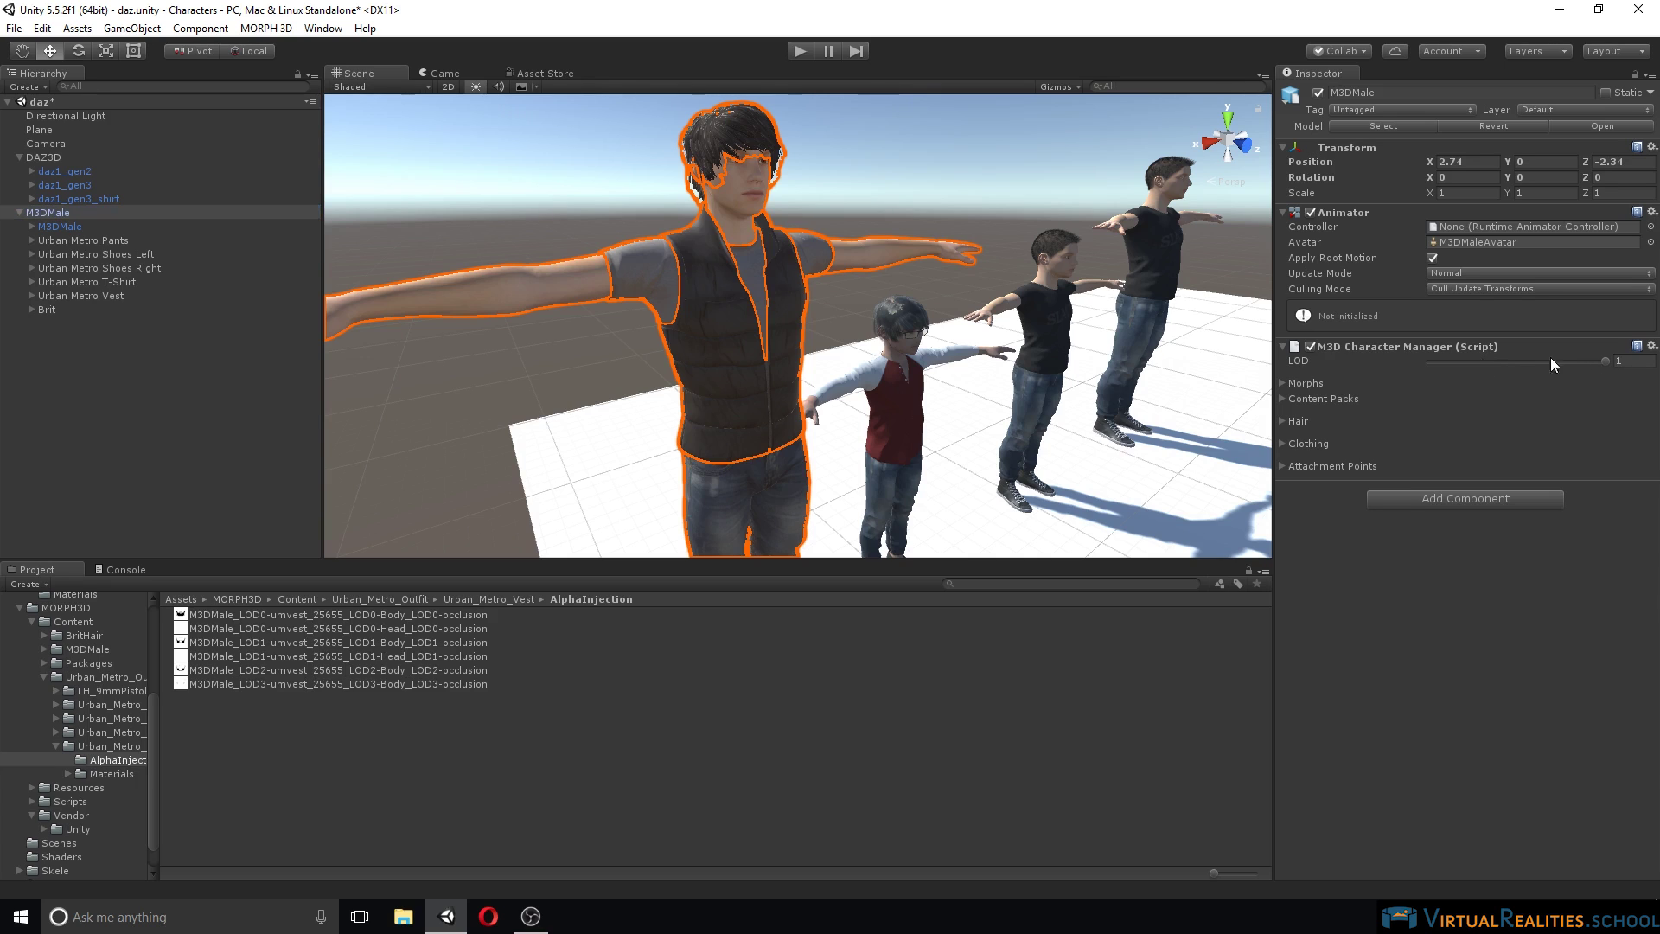
mouse_move(1600, 360)
left_mouse_down()
mouse_move(1414, 356)
mouse_move(1609, 362)
left_mouse_up()
left_click(1281, 382)
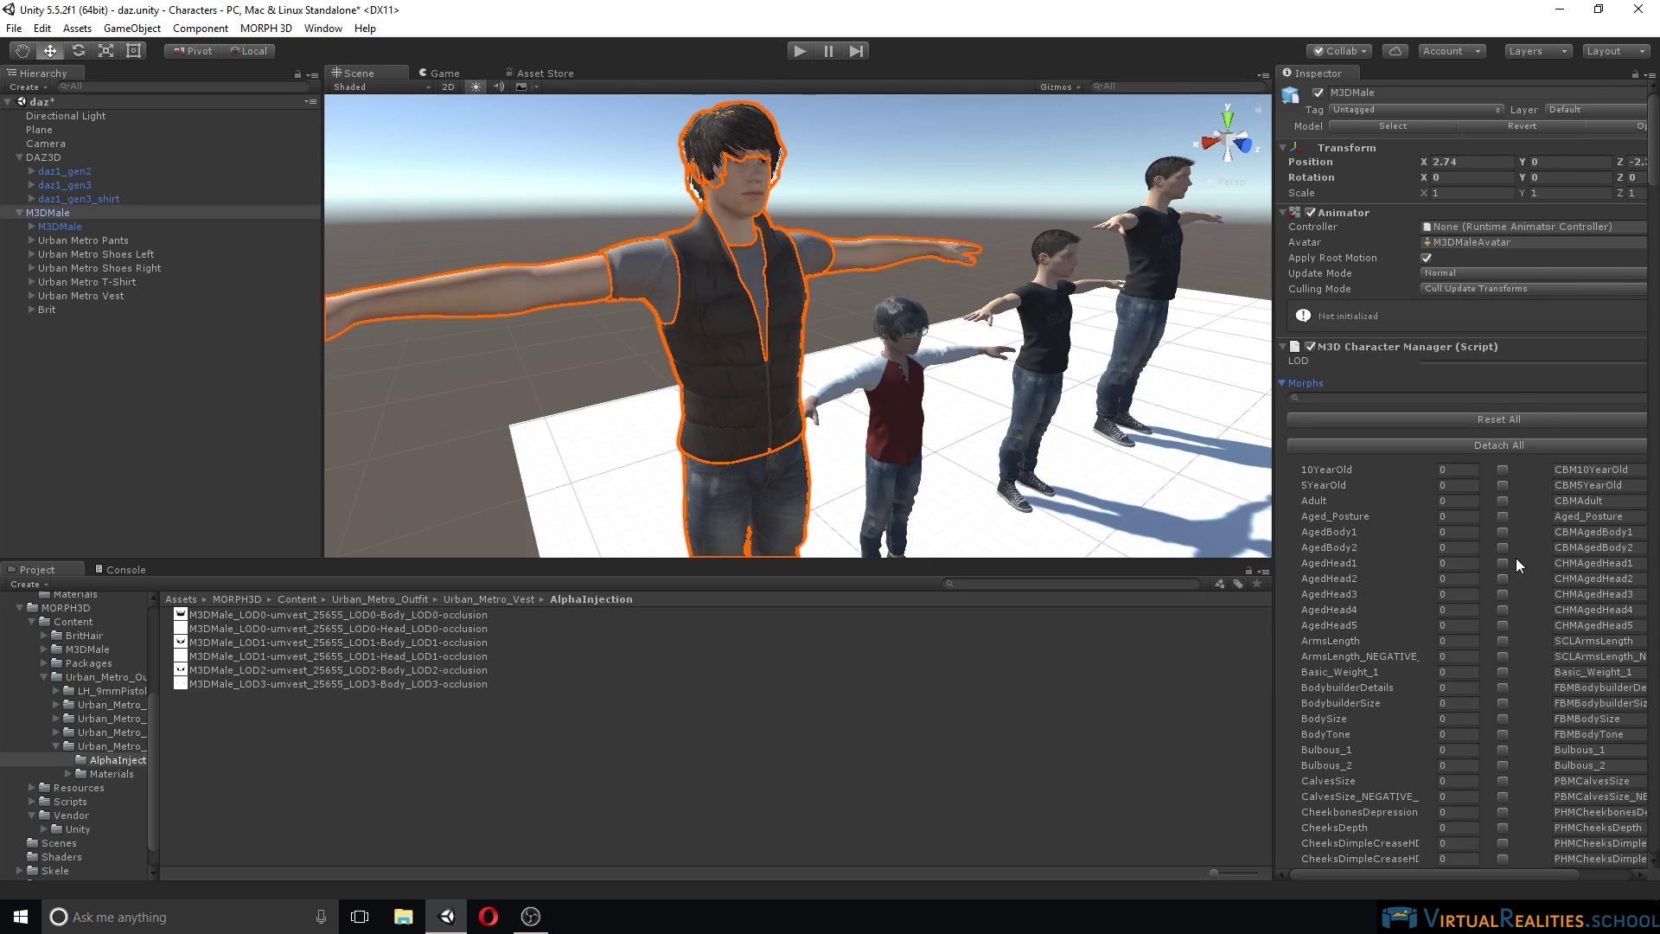
scroll(1515, 558, "down", 20)
scroll(1458, 560, "down", 20)
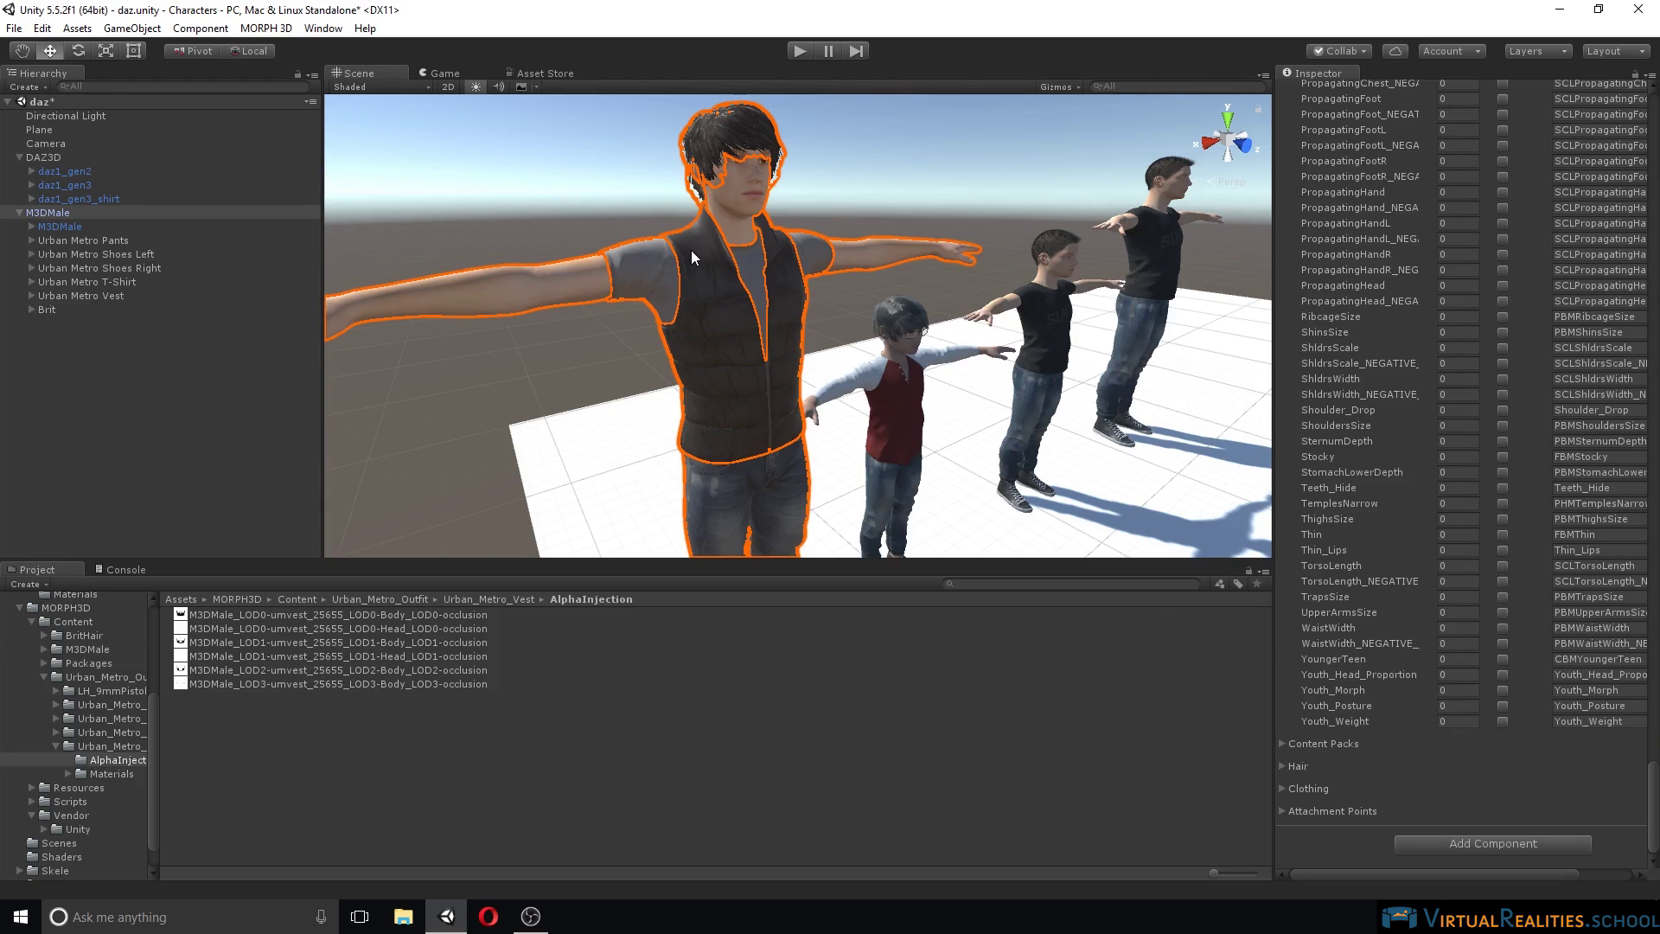
Step: Try the Youth_Morph at 100 on the M3DMale, turn it off again and return to the start of the morph list
left_click(1503, 690)
middle_click_drag(825, 381, 792, 288)
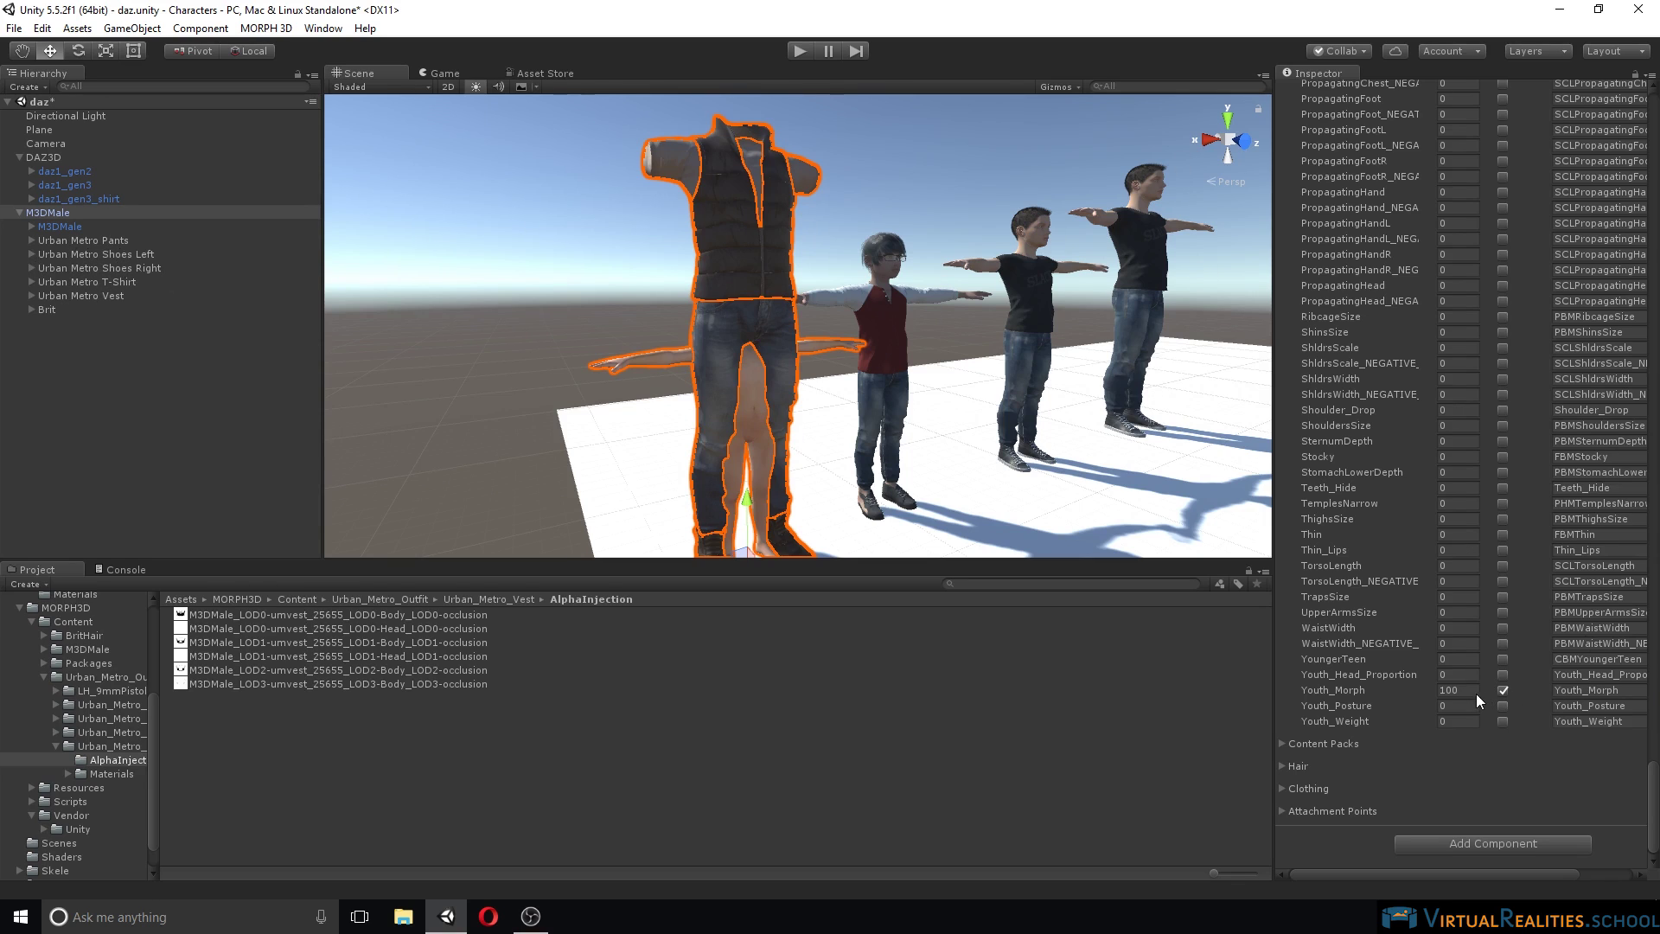
left_click(1503, 691)
left_click_drag(1654, 814, 1654, 130)
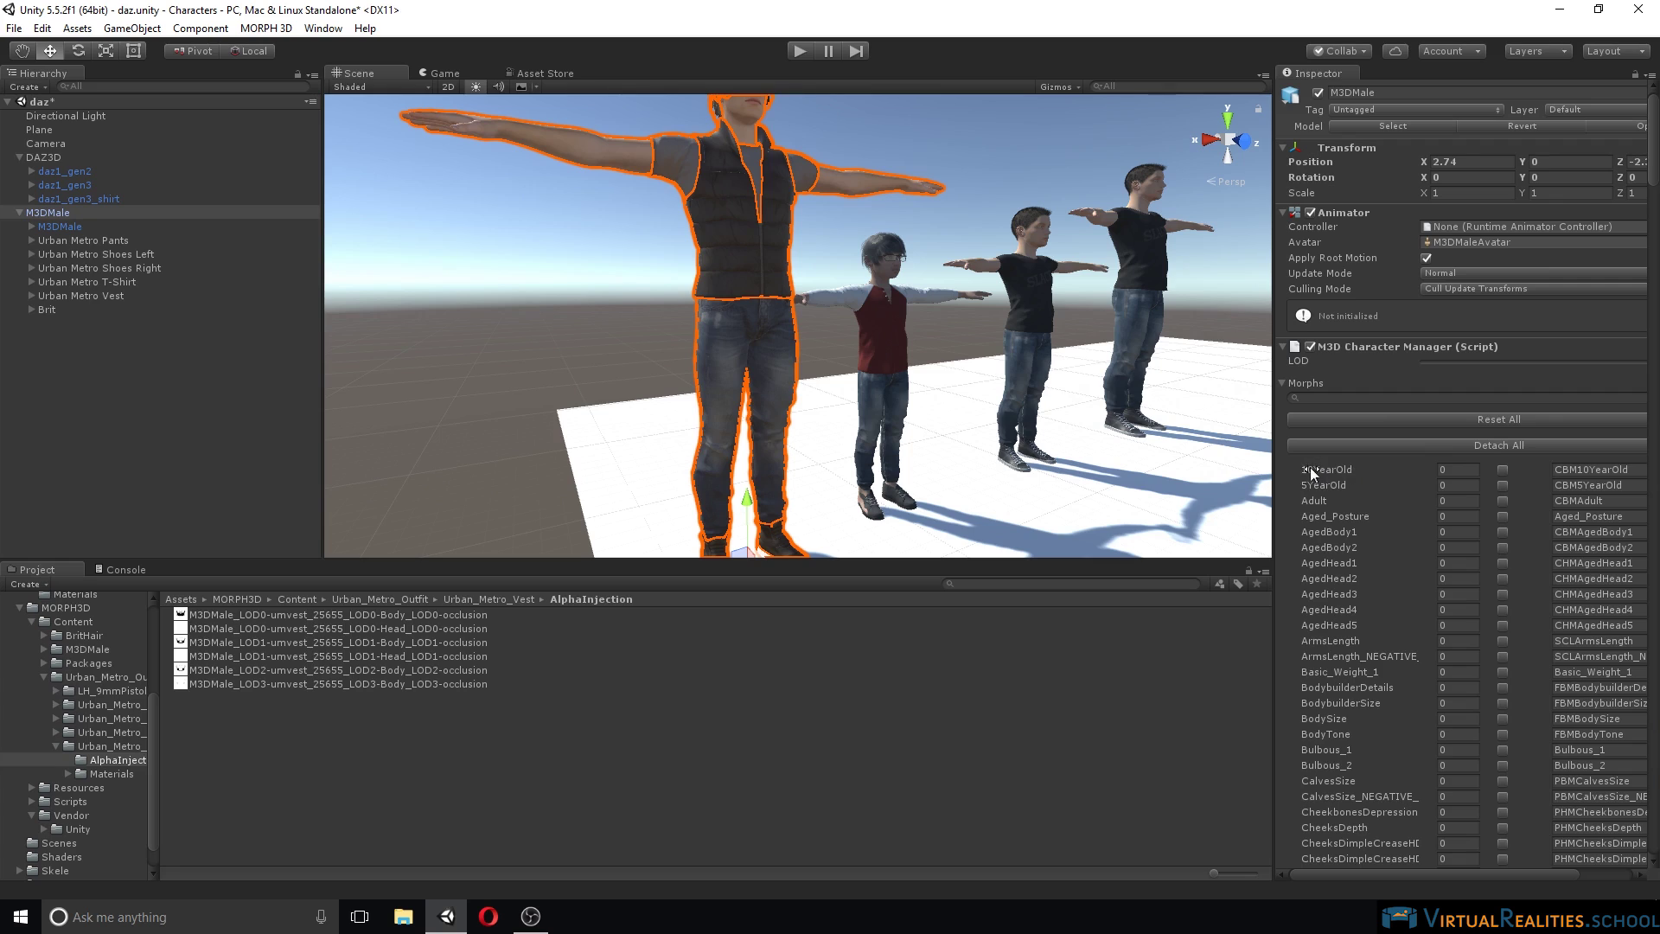
type("00")
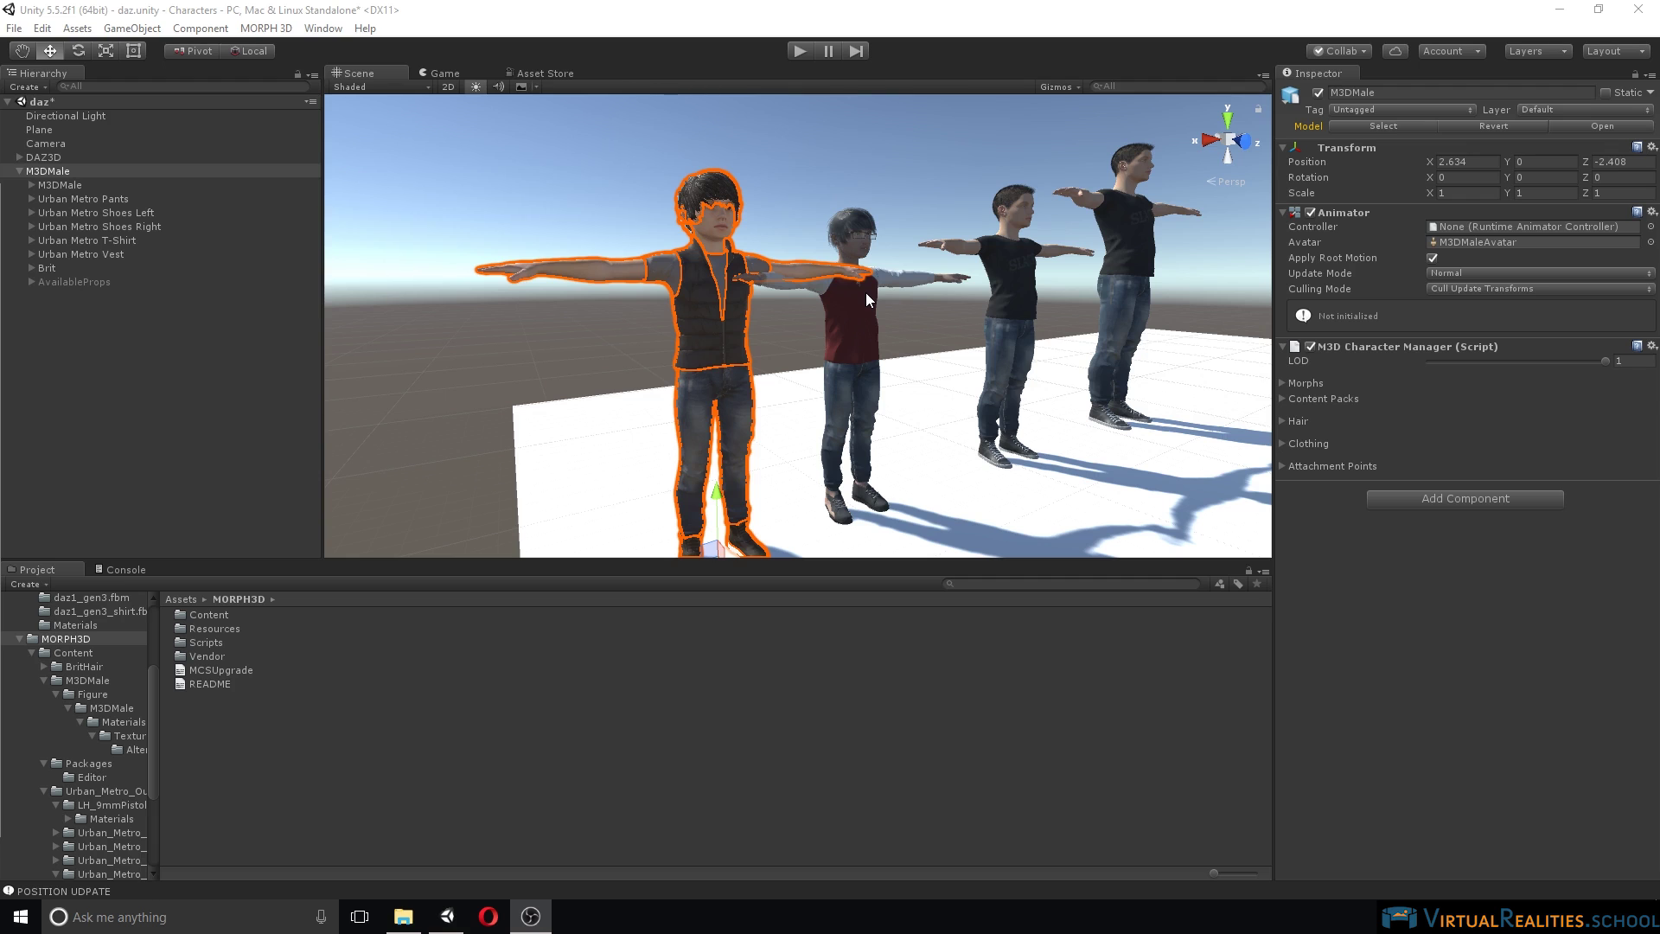
Step: Raise the M3DMale to a Y position of about 0.034 so the shoes stand on the plane
middle_click_drag(831, 344, 854, 425)
left_click_drag(854, 426, 859, 317, "alt")
left_click_drag(727, 432, 713, 454, "alt")
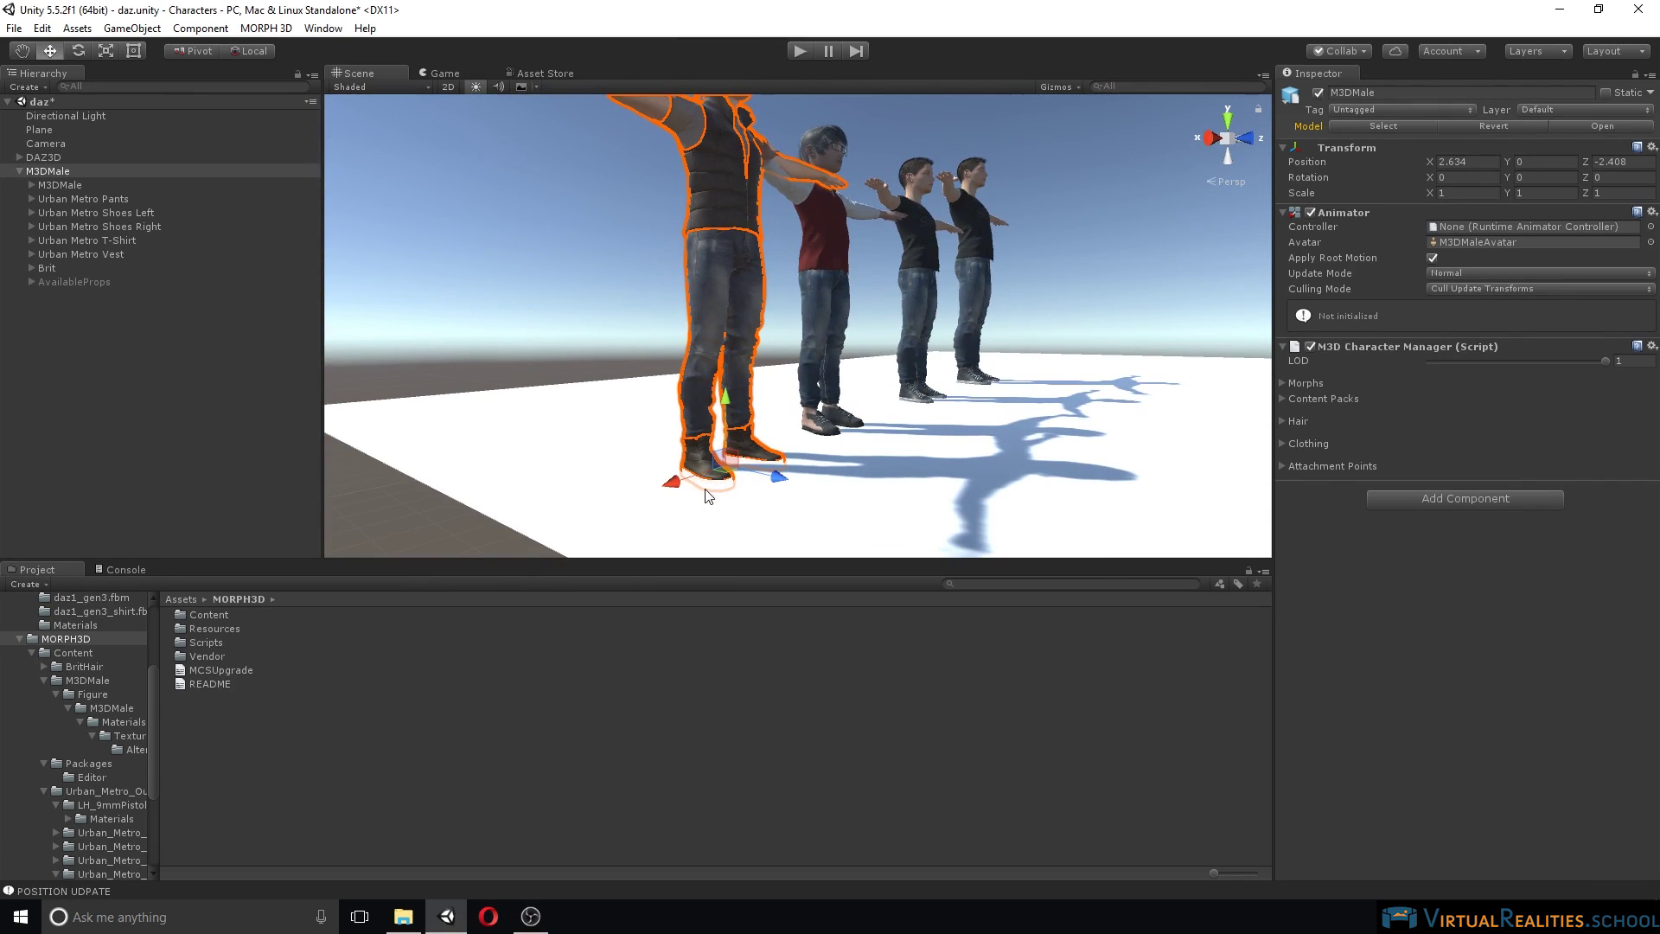
left_click_drag(729, 403, 725, 391)
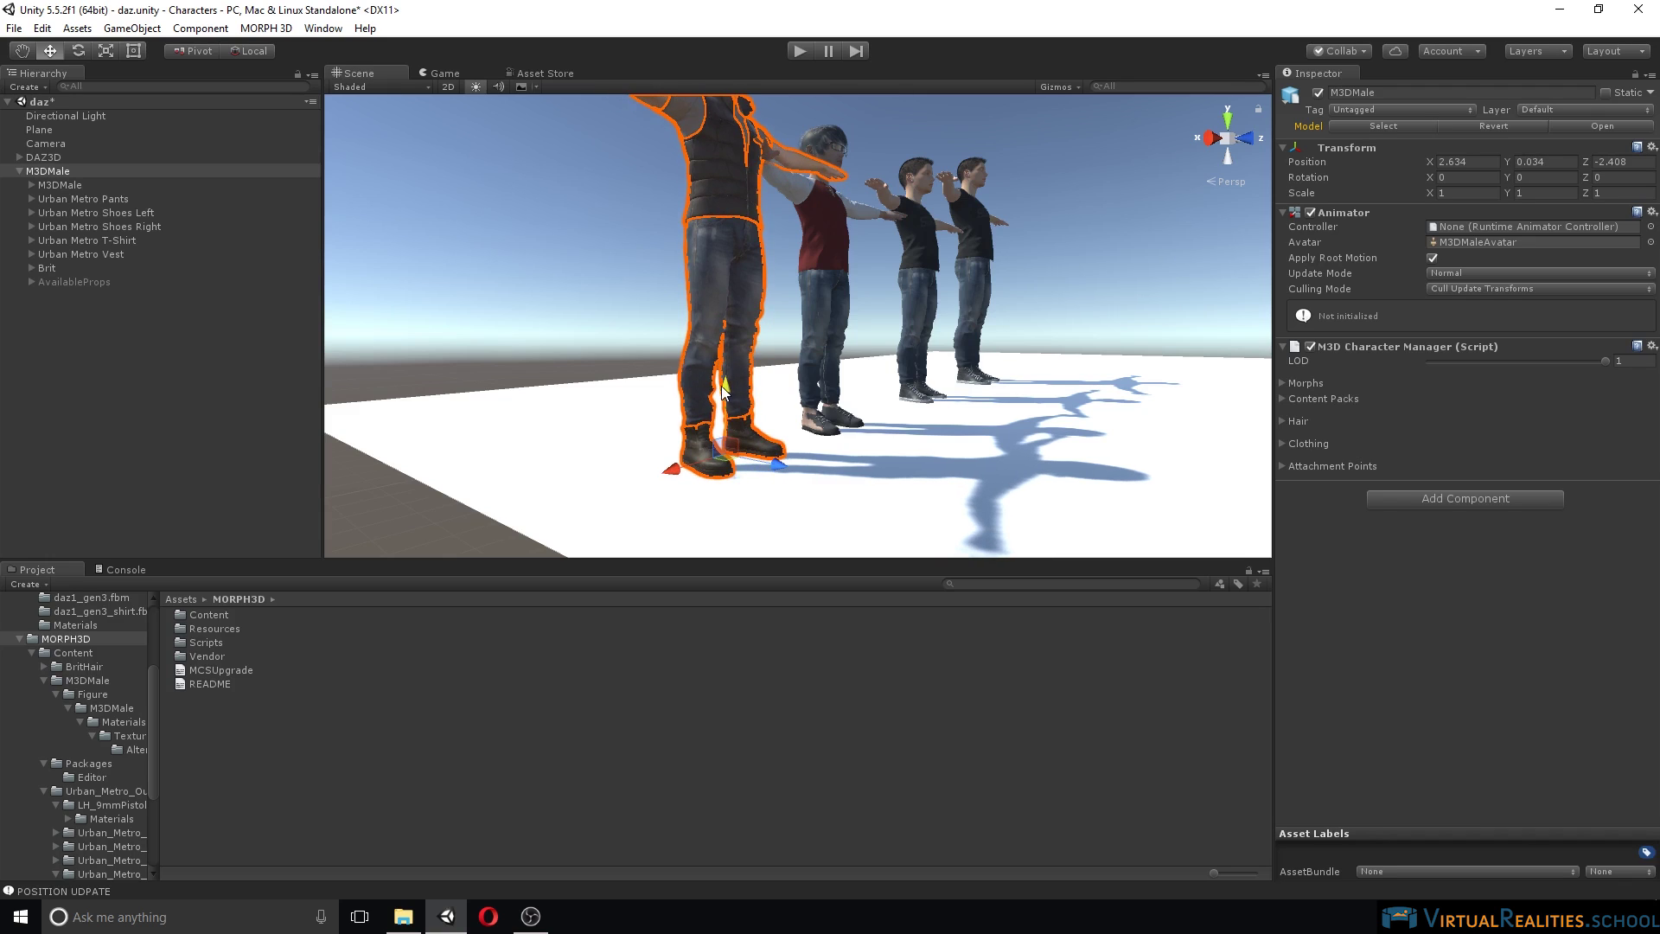
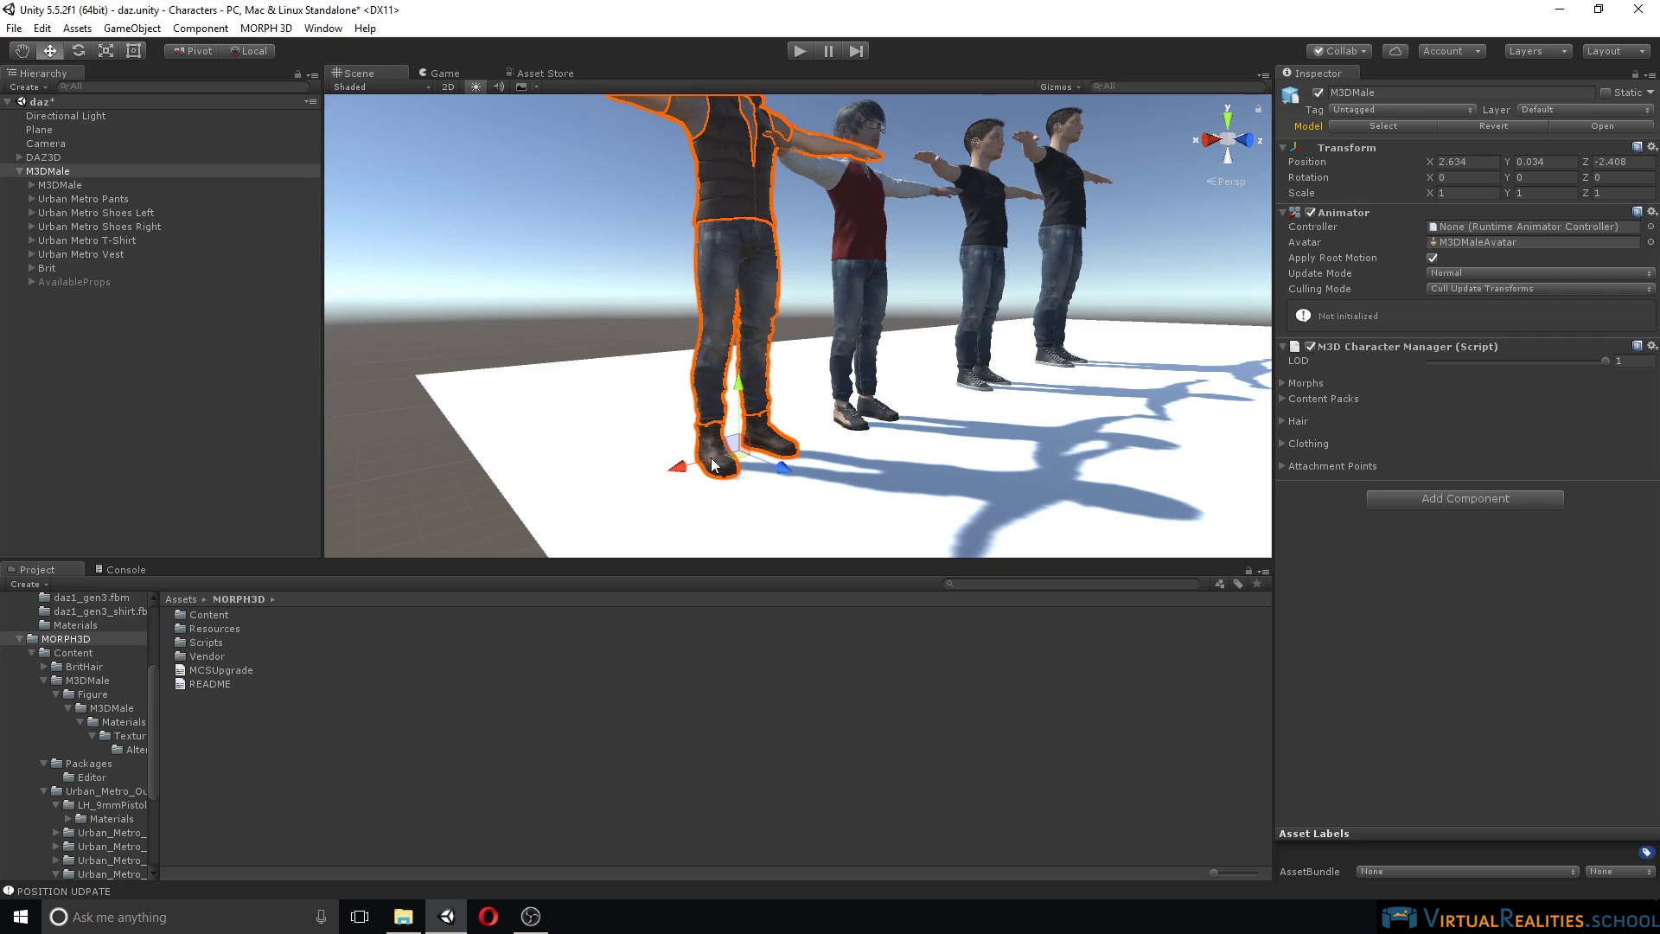
scroll(748, 465, "down", 2)
left_click_drag(748, 465, 670, 340, "alt")
scroll(670, 340, "down", 2)
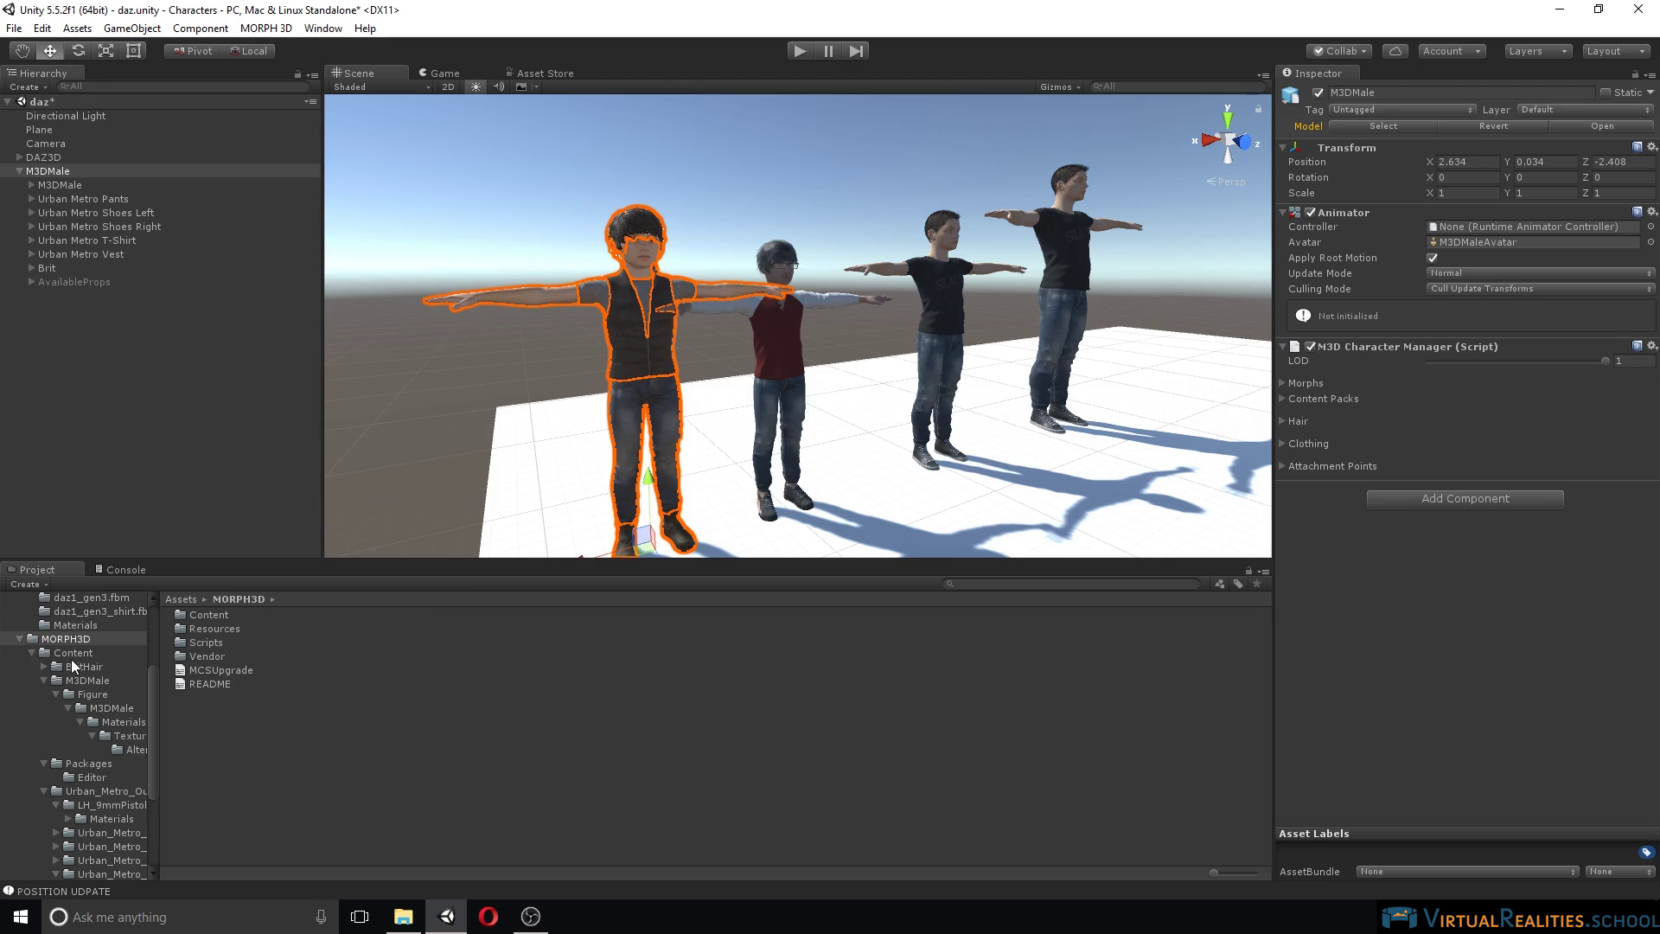
Step: Remove LH_9mmPistol from the M3DMale's content packs and add it again from the Urban_Metro_Outfit/LH_9mmPistol folder
left_click(44, 681)
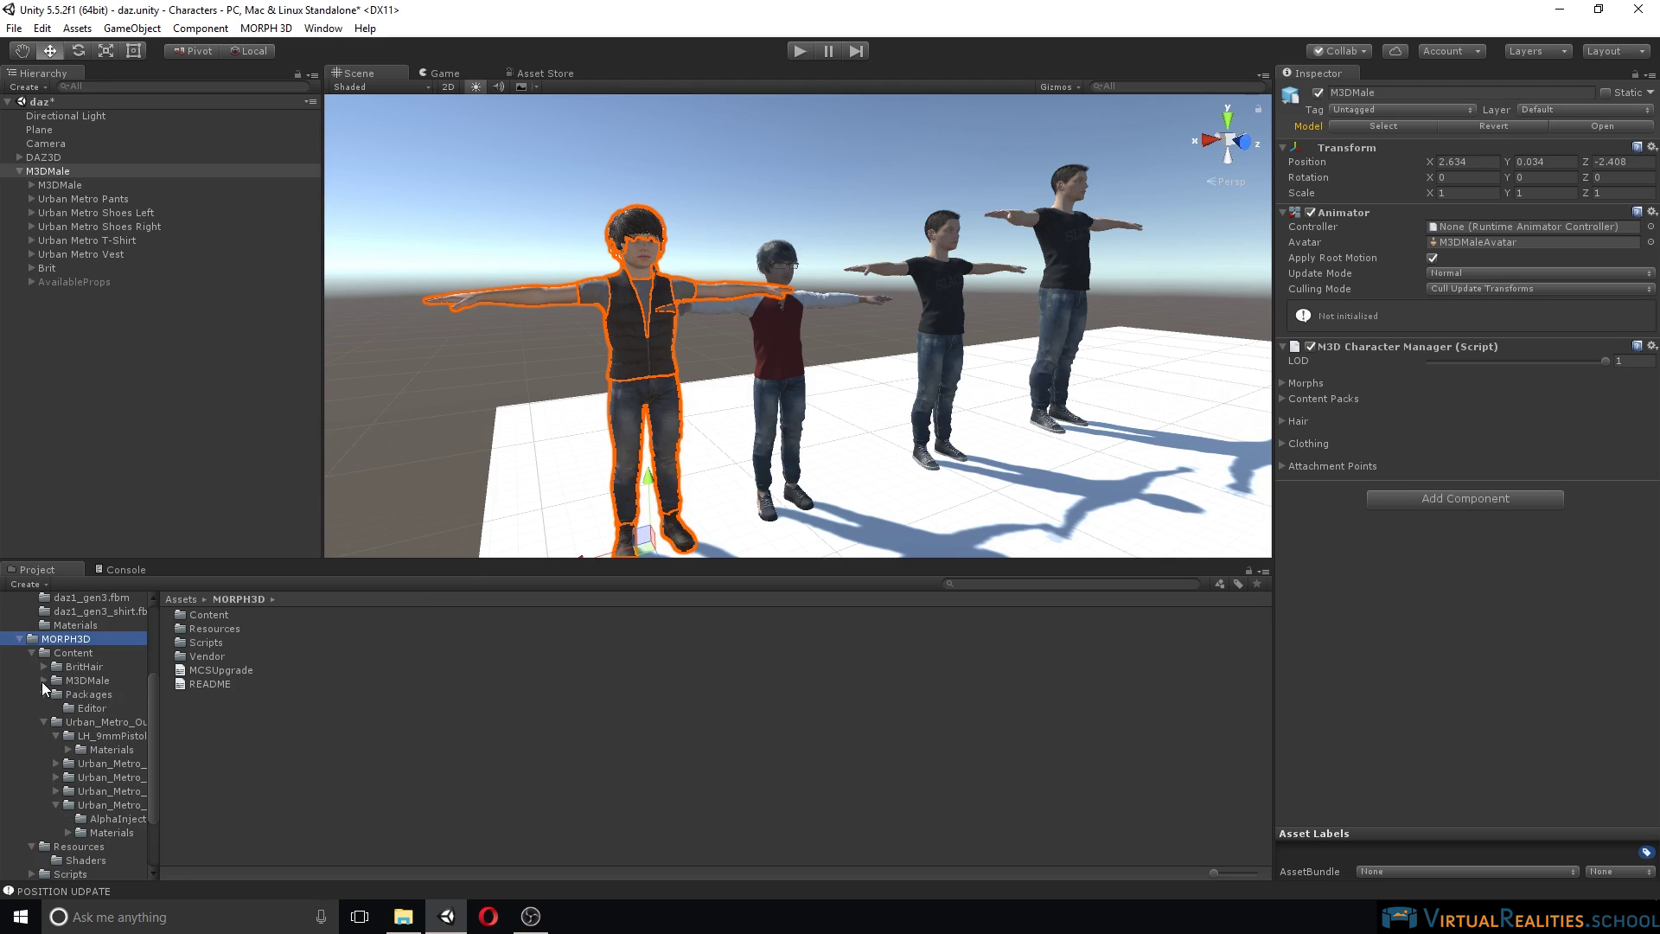
left_click(96, 735)
left_click(79, 645)
left_click(1323, 398)
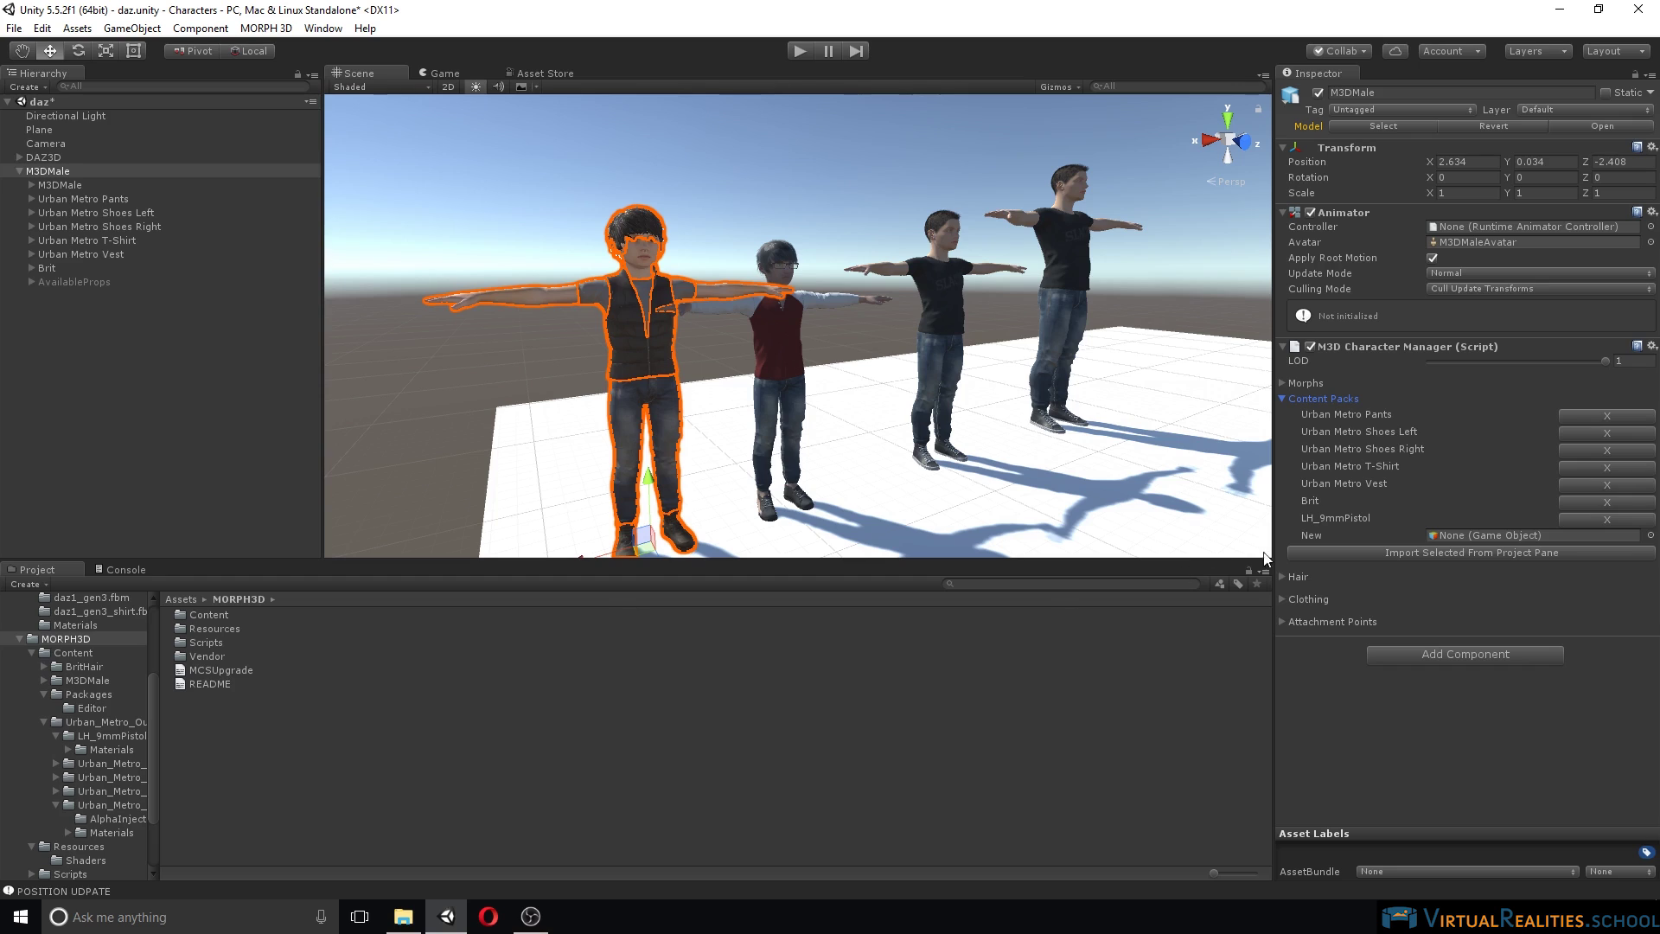
left_click(1606, 518)
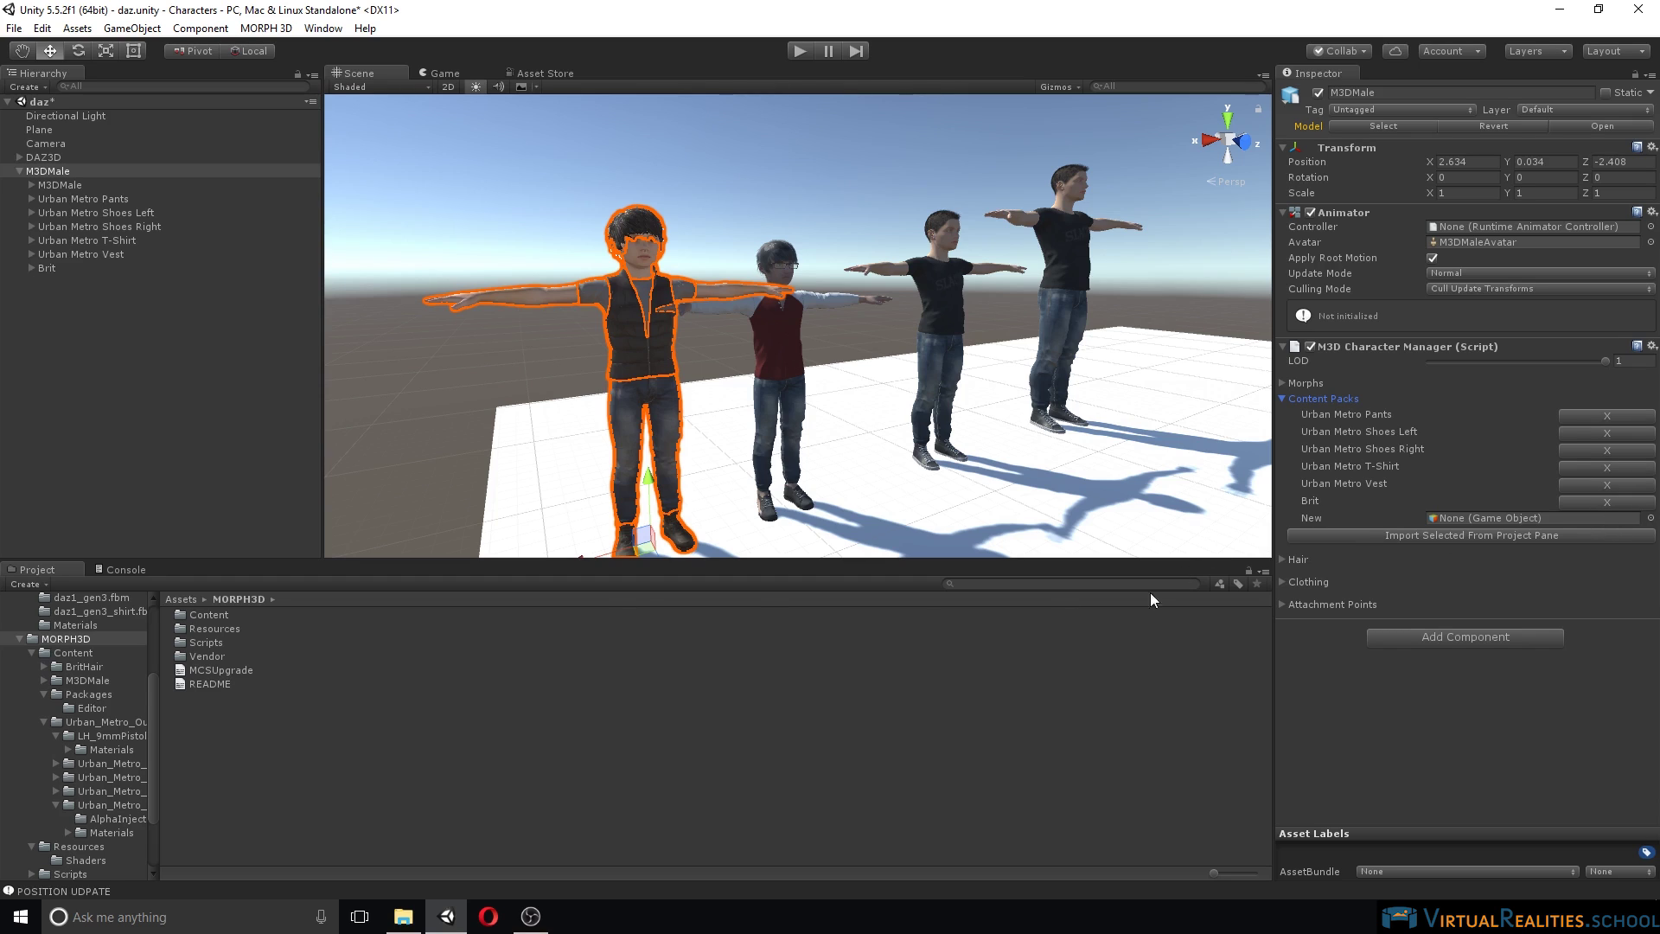
left_click(116, 734)
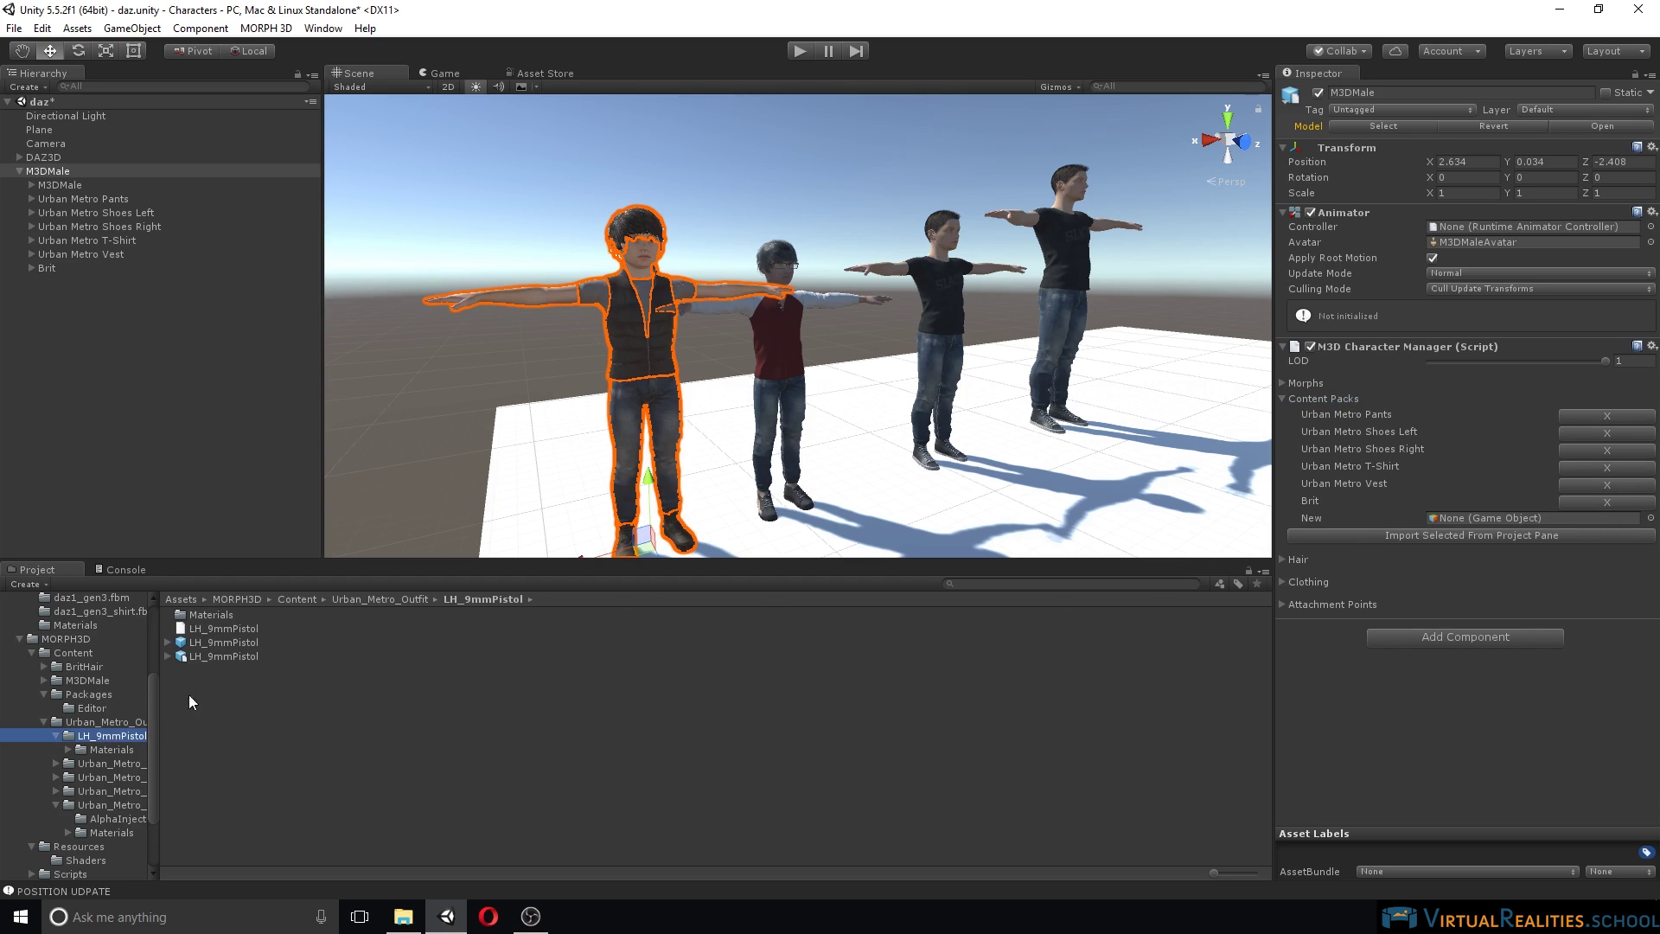
left_click_drag(221, 641, 1495, 515)
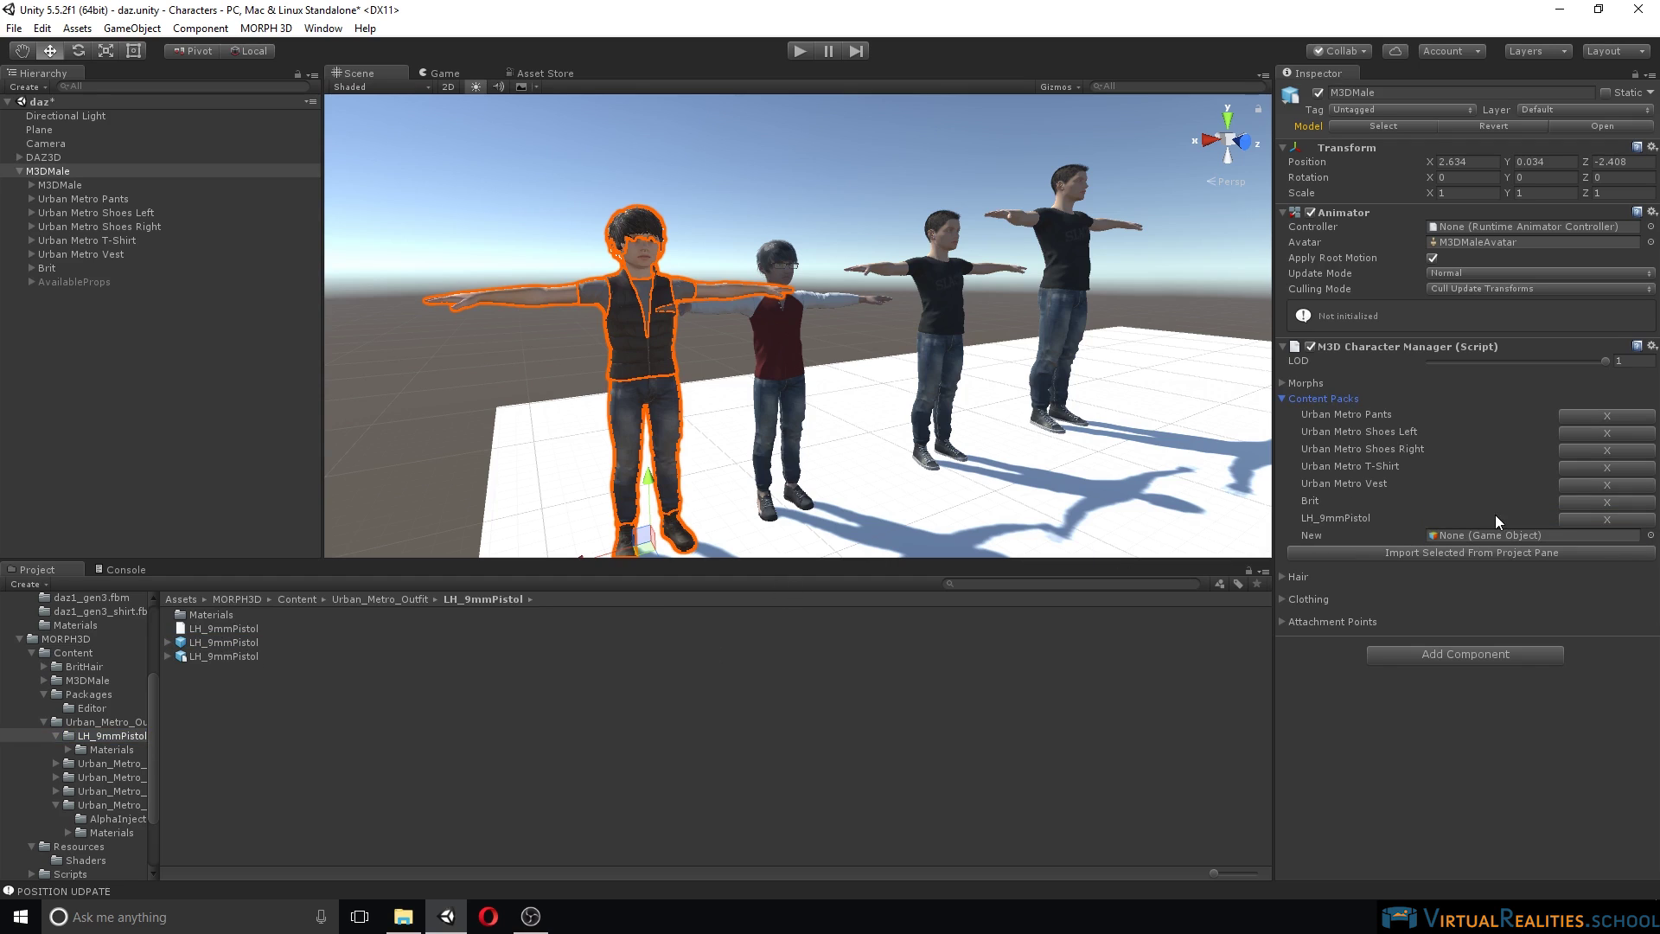
Step: Add an attachment point on the lHand bone to the M3DMale, finding the bone by searching for "lhand"
left_click(1282, 622)
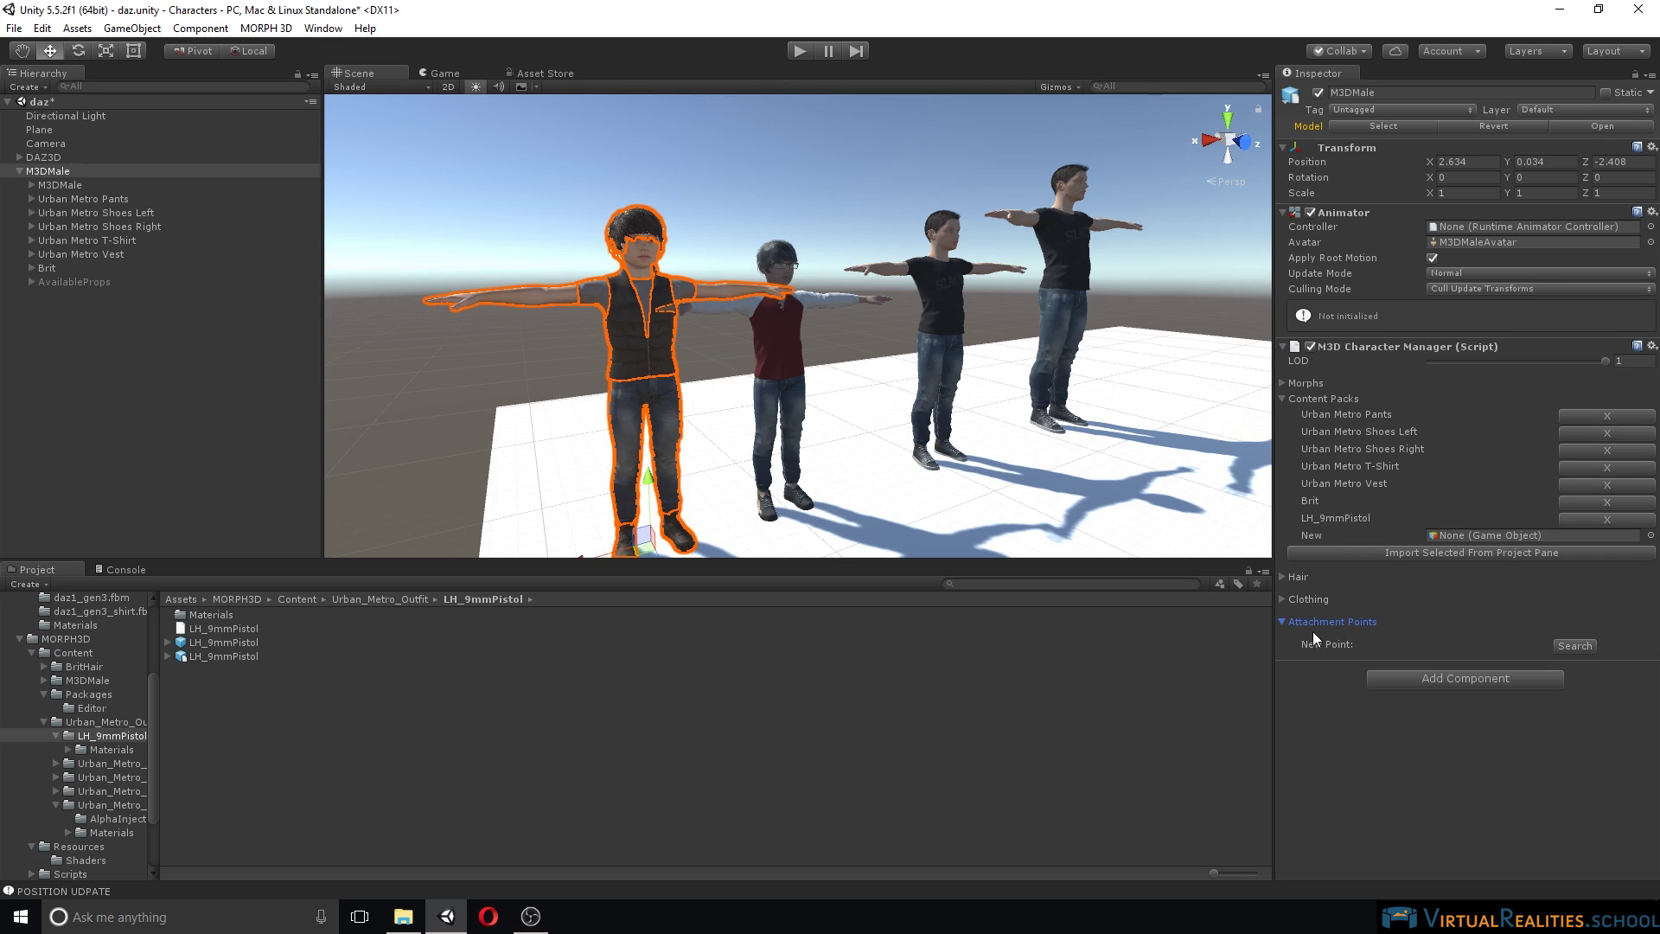
left_click(1573, 645)
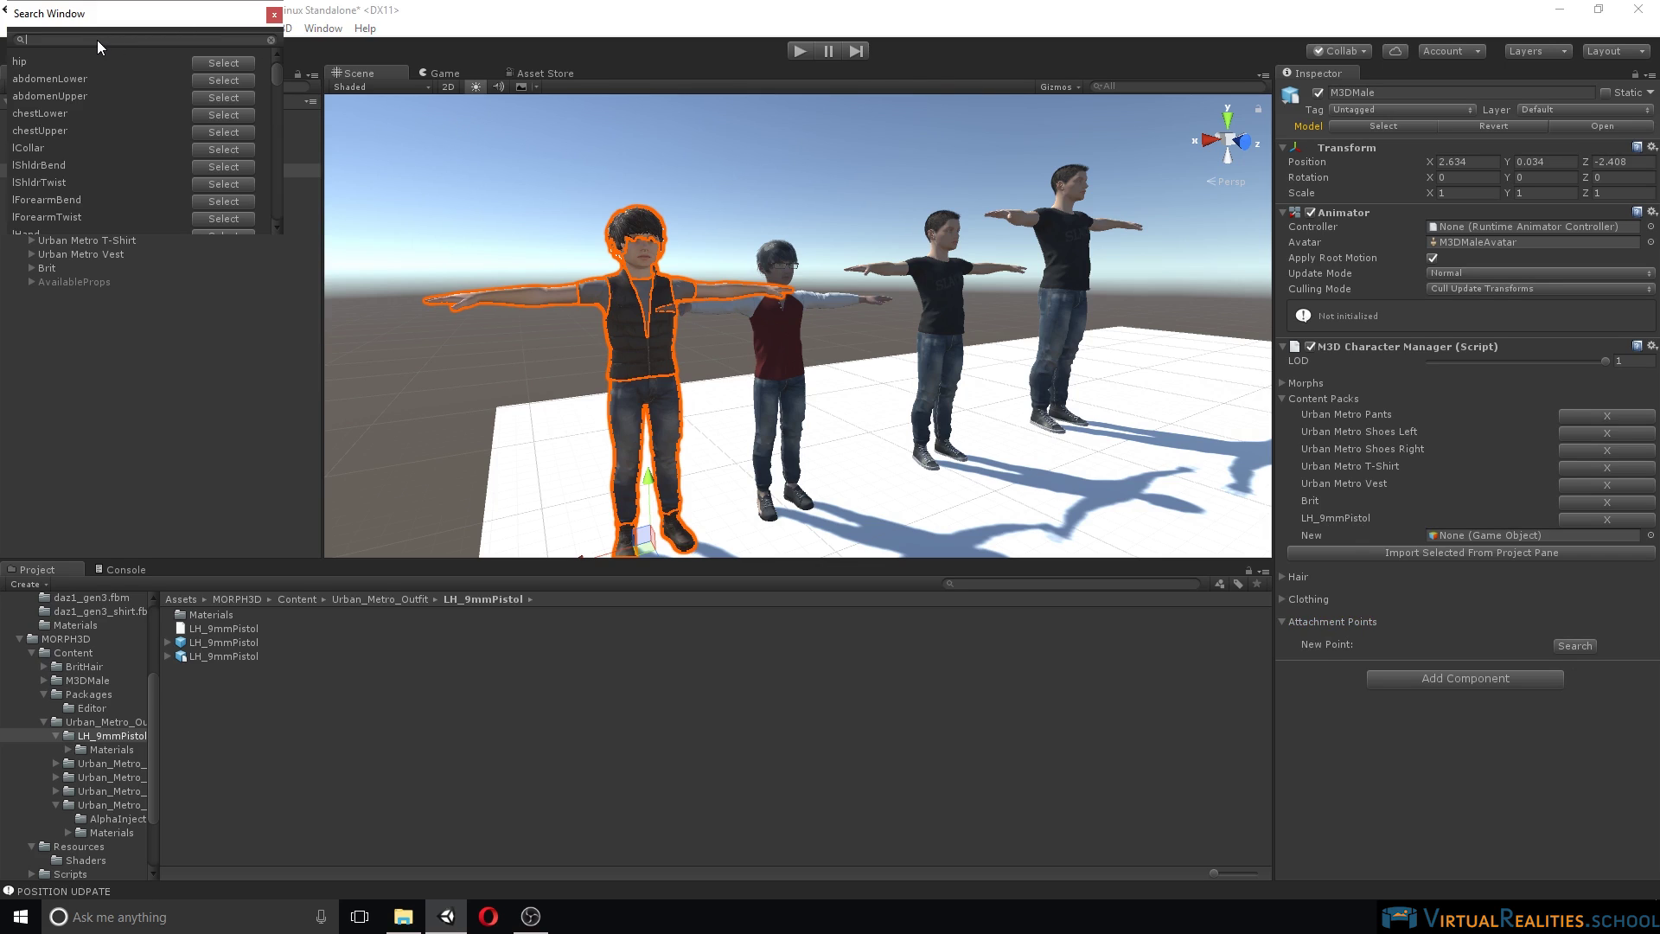
type("lhand")
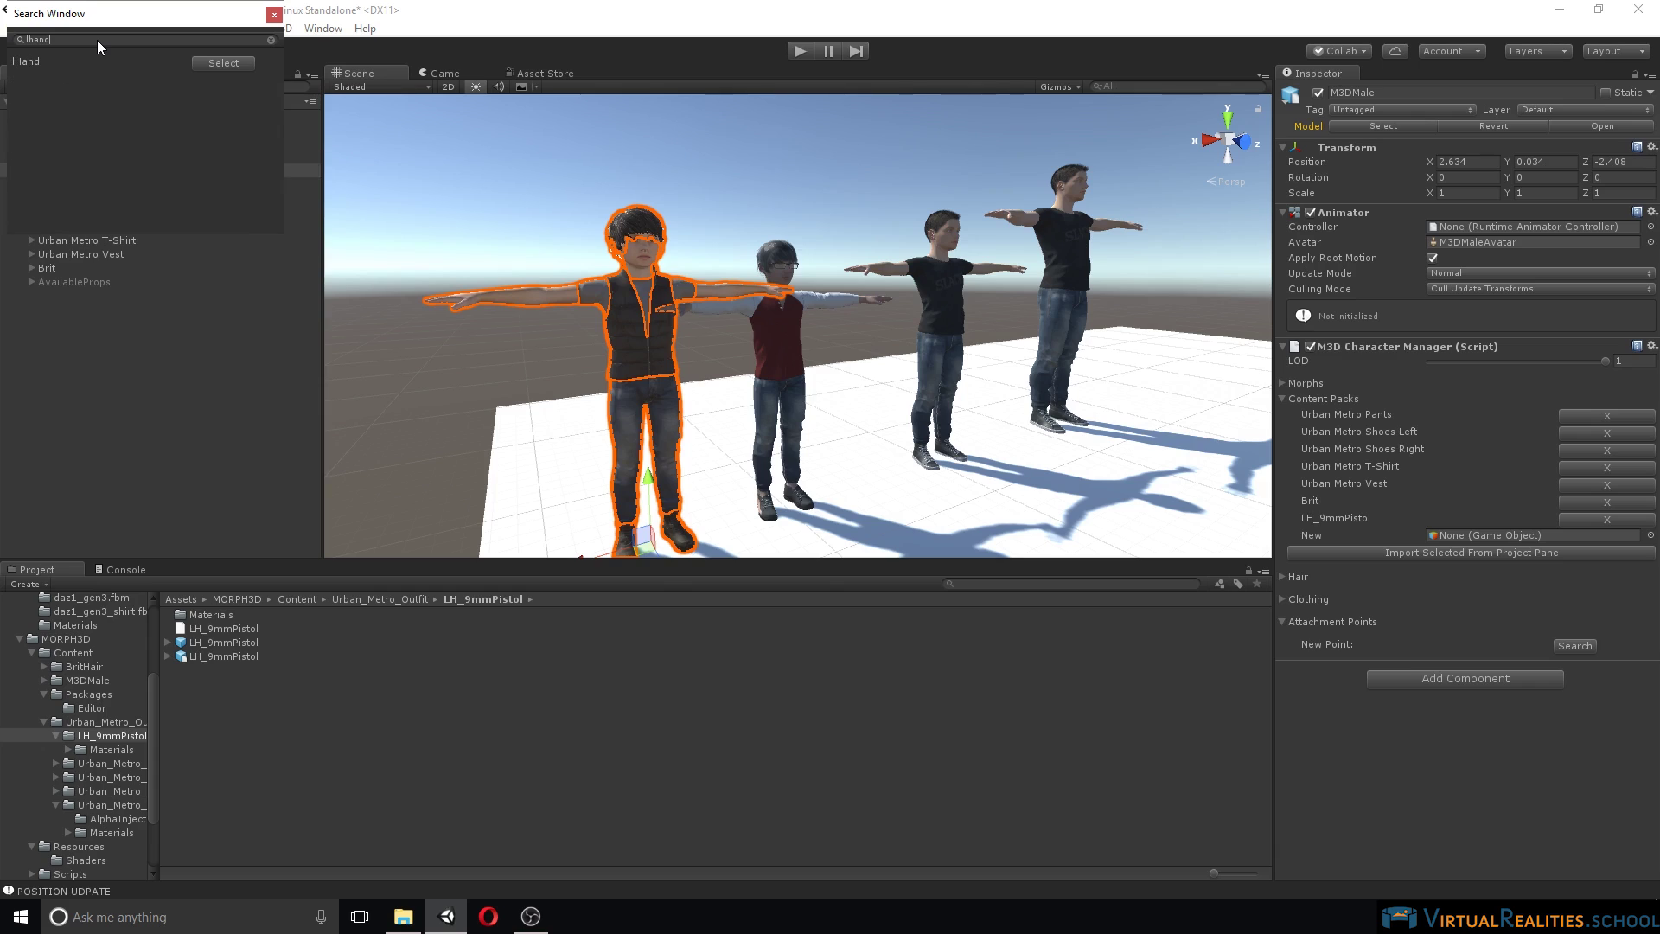
left_click(216, 66)
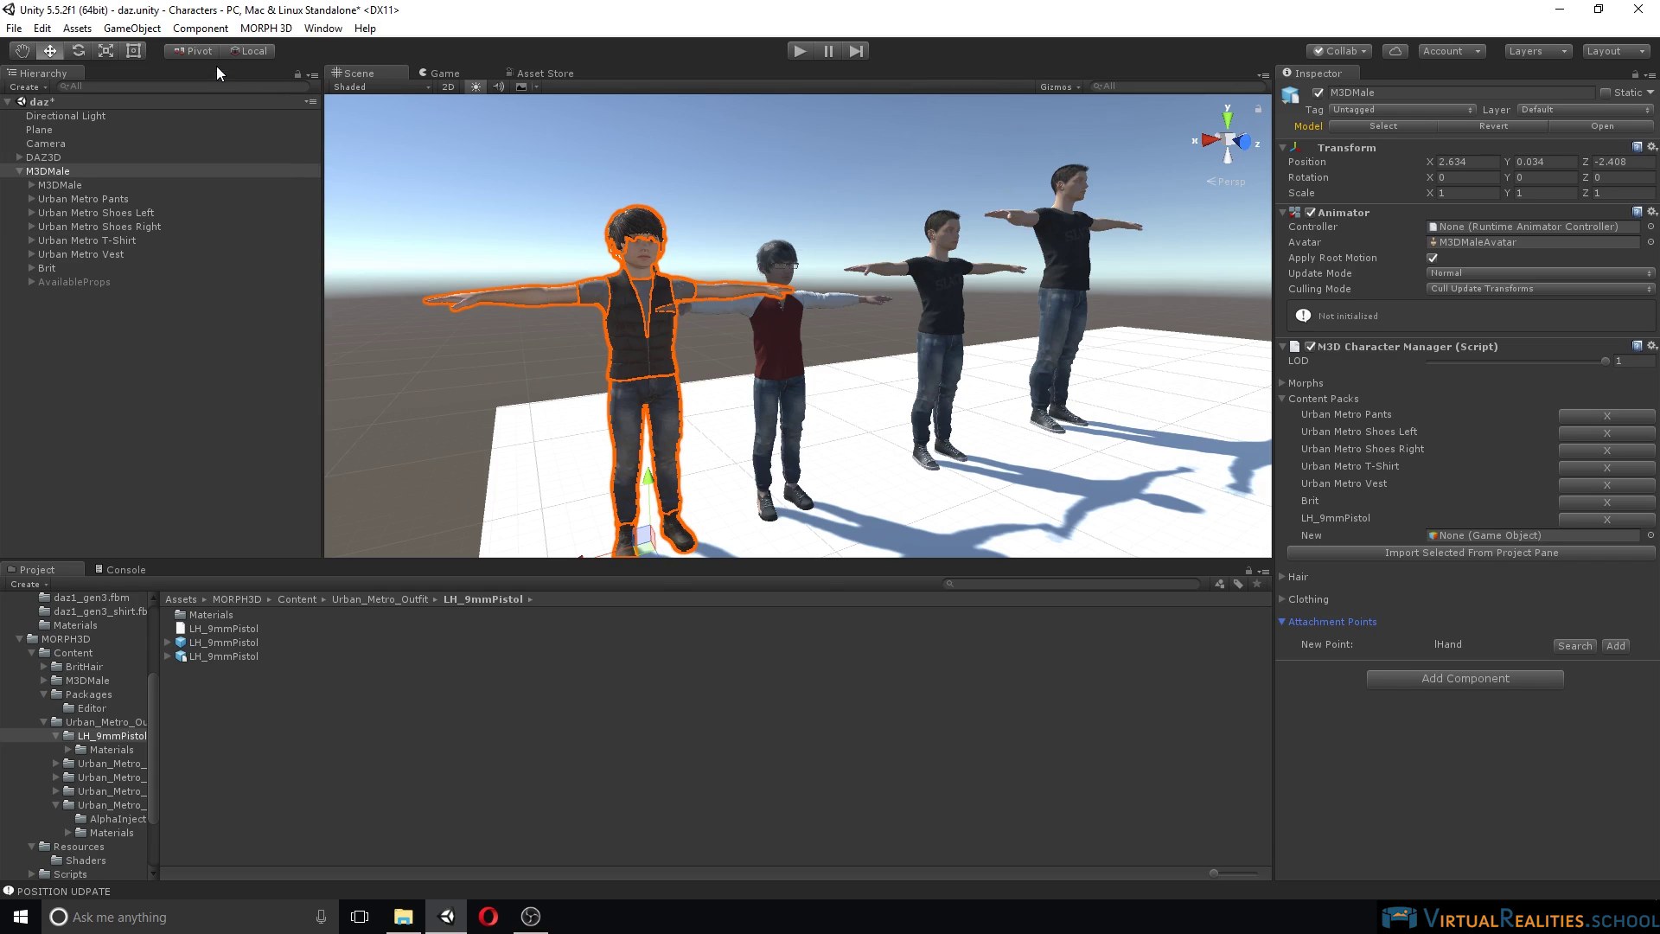
left_click(1614, 646)
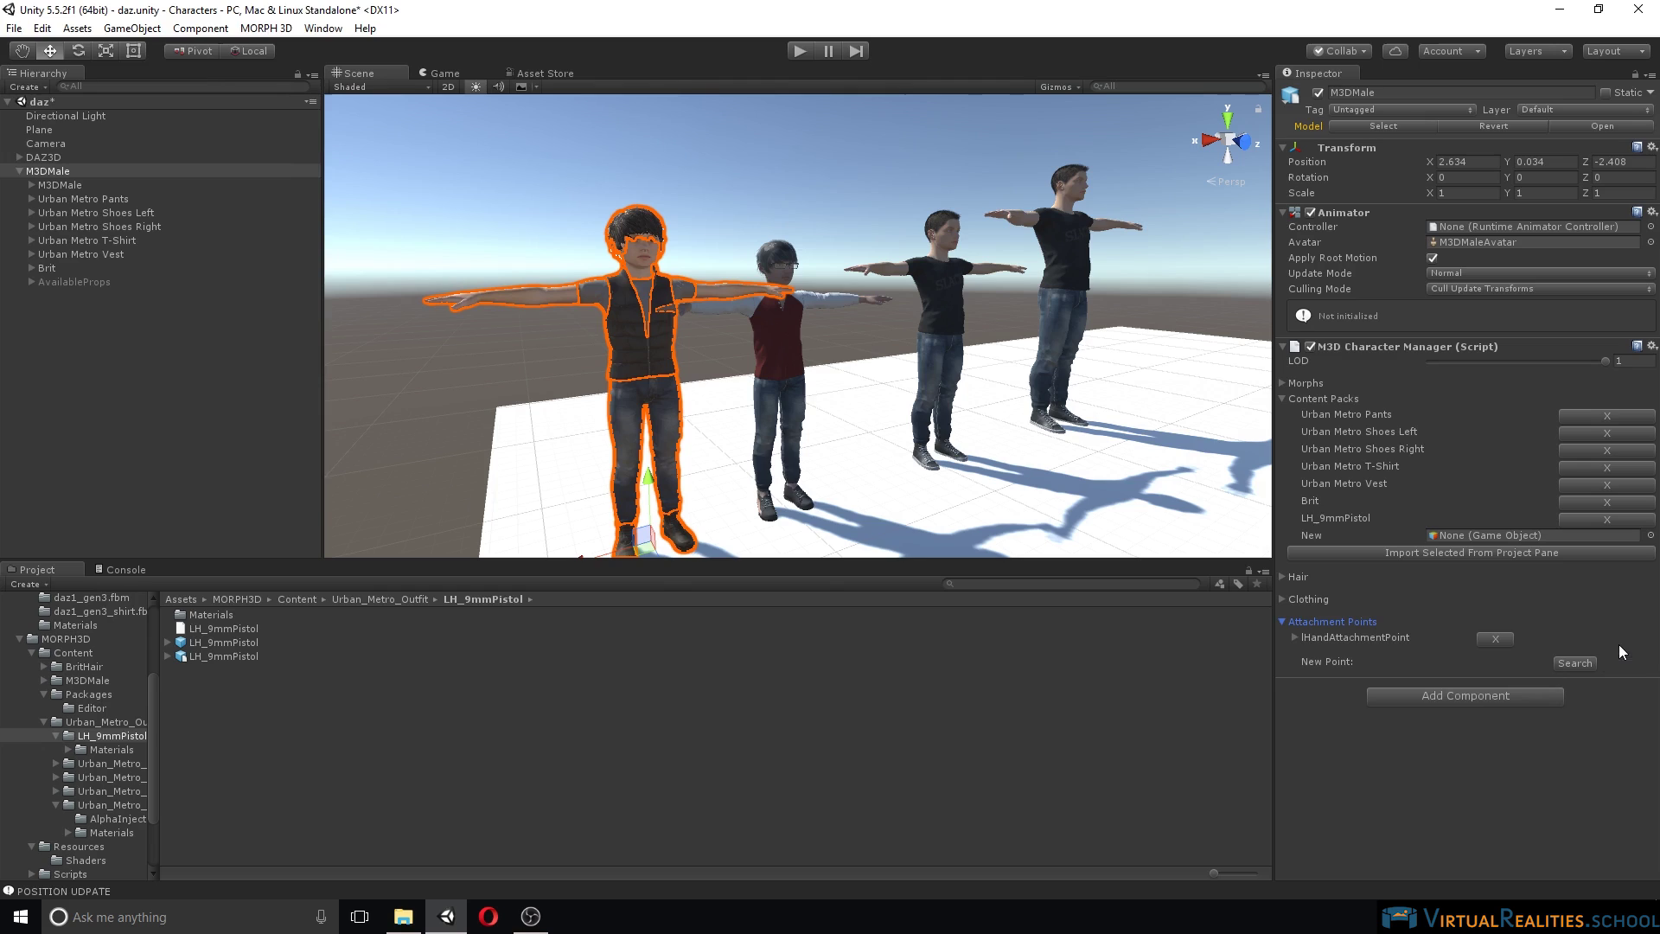
Step: Add the available prop beginning with 83104337-a587 to the M3DMale's lHandAttachmentPoint and look for the pistol in the scene
left_click(1294, 638)
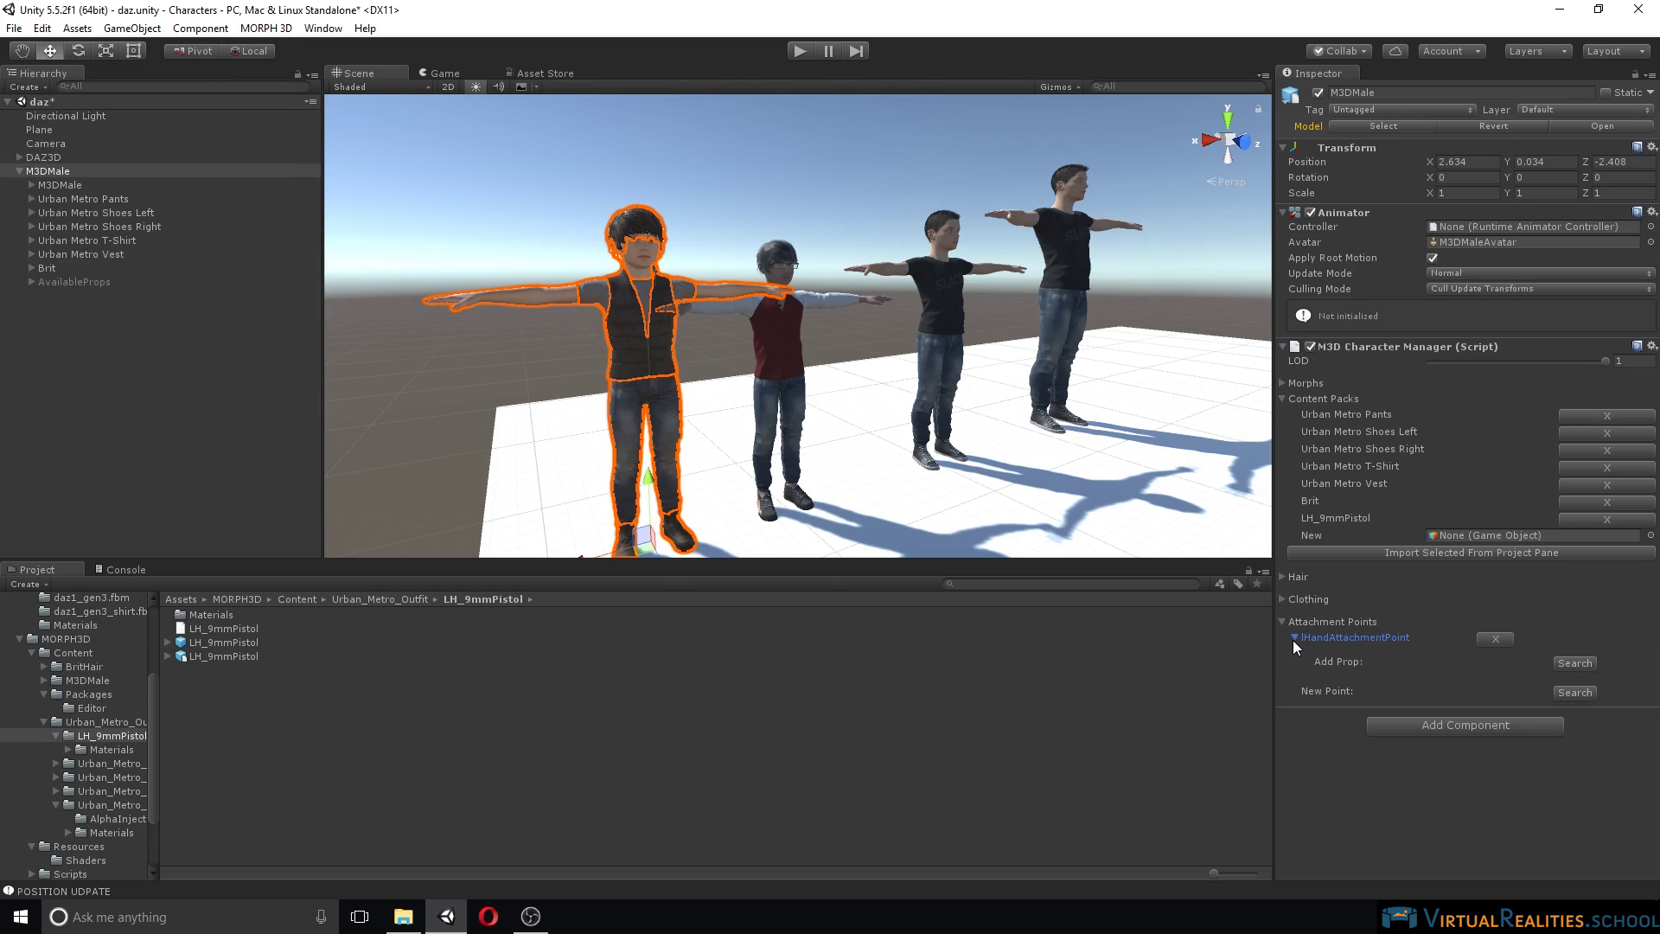
left_click(1570, 664)
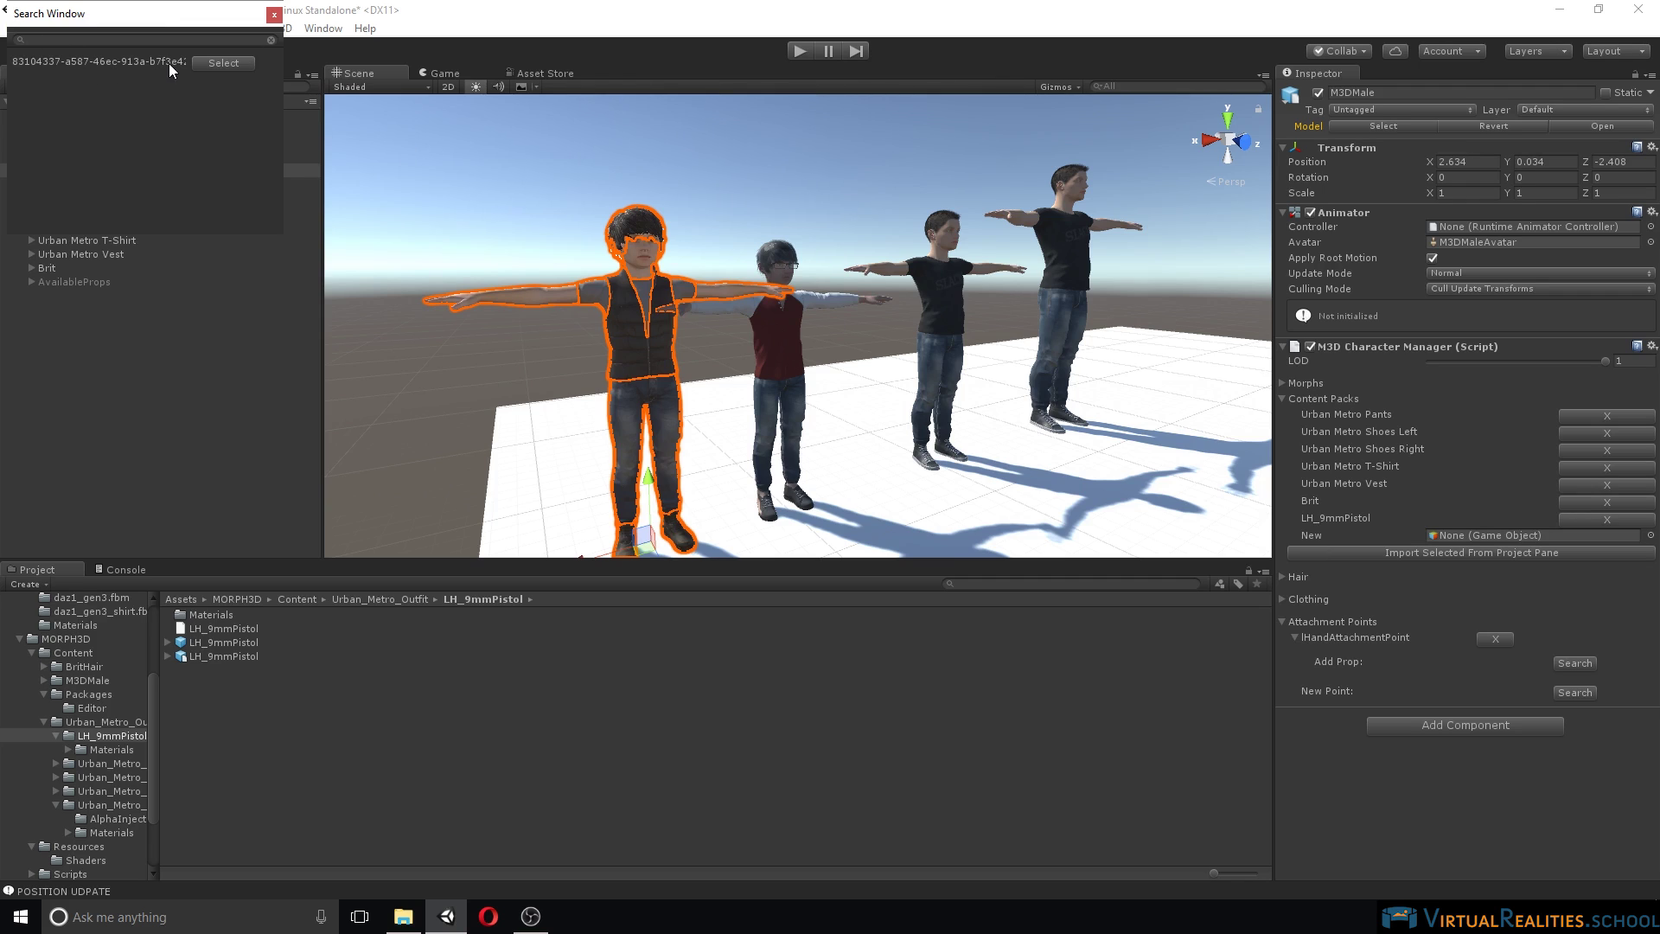
left_click(227, 62)
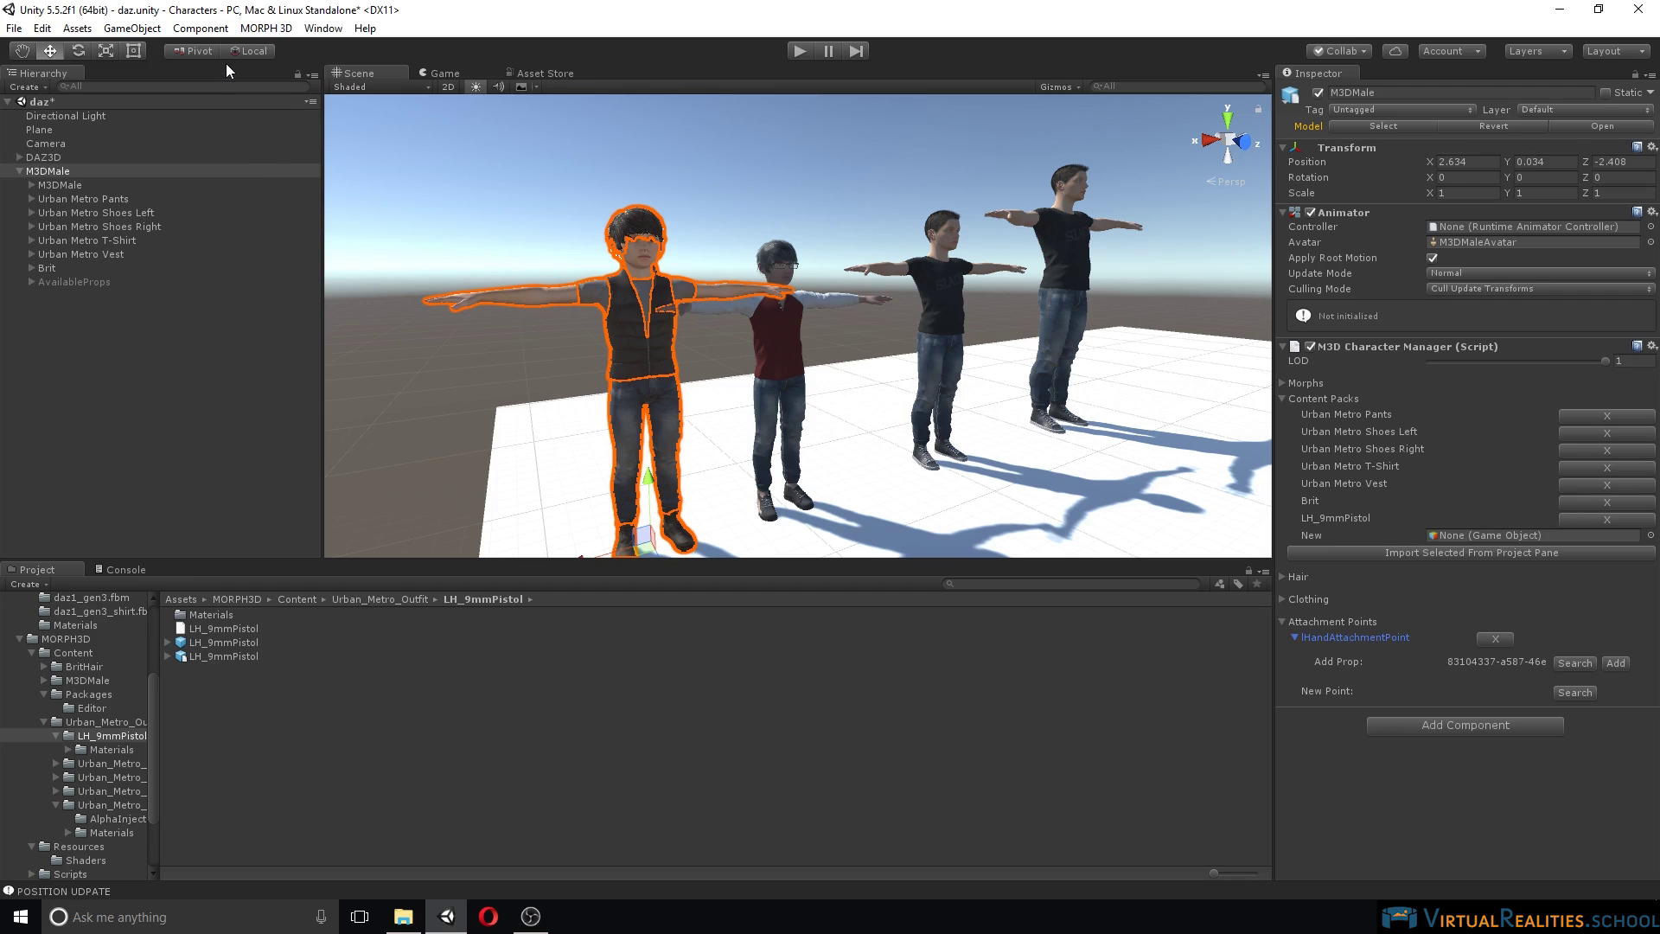
left_click(1615, 662)
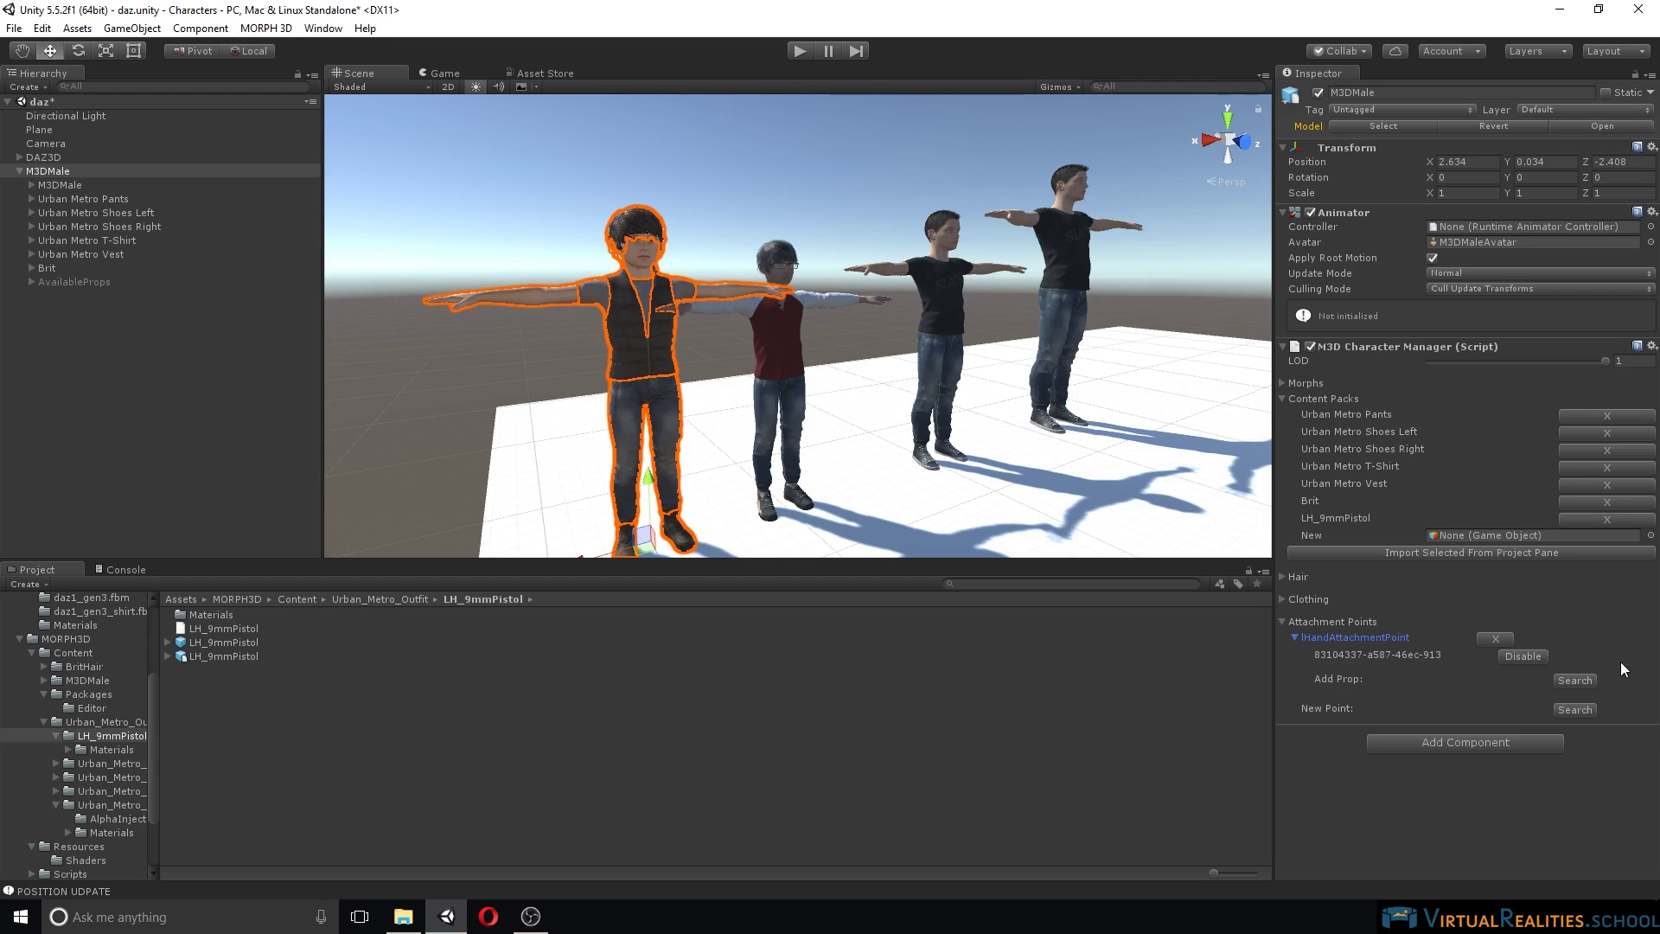
left_click_drag(864, 180, 833, 197, "alt")
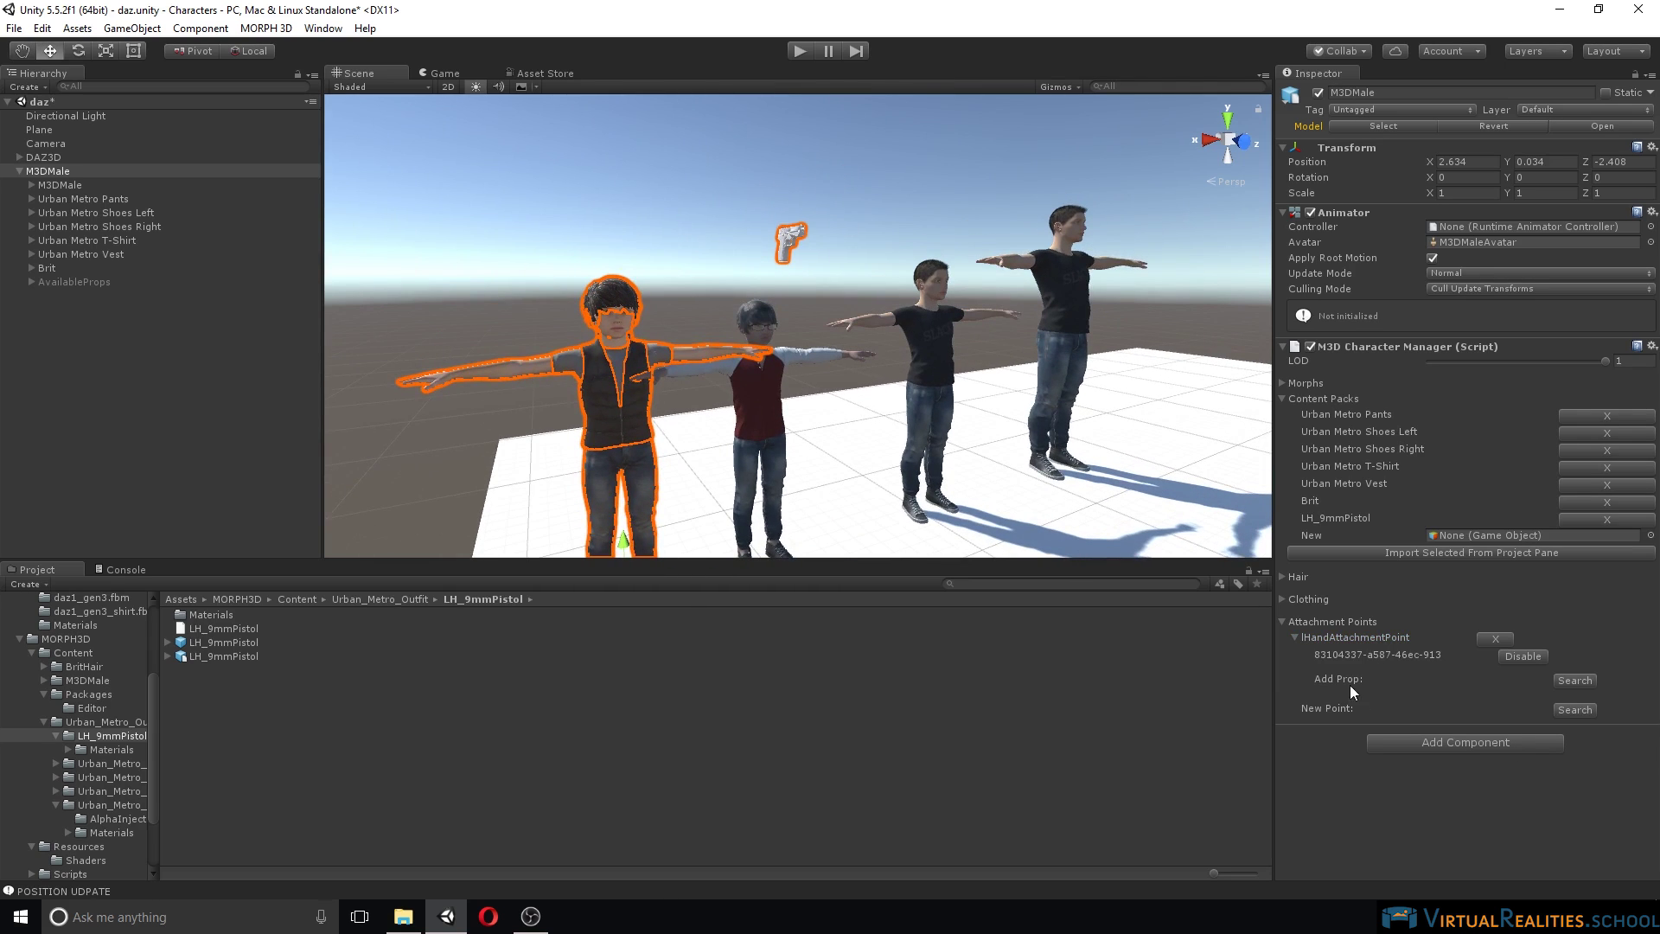
Step: Run the scene in play mode, inspect the M3DMale's left hand in the Scene view for the pistol, and stop playing
left_click(800, 51)
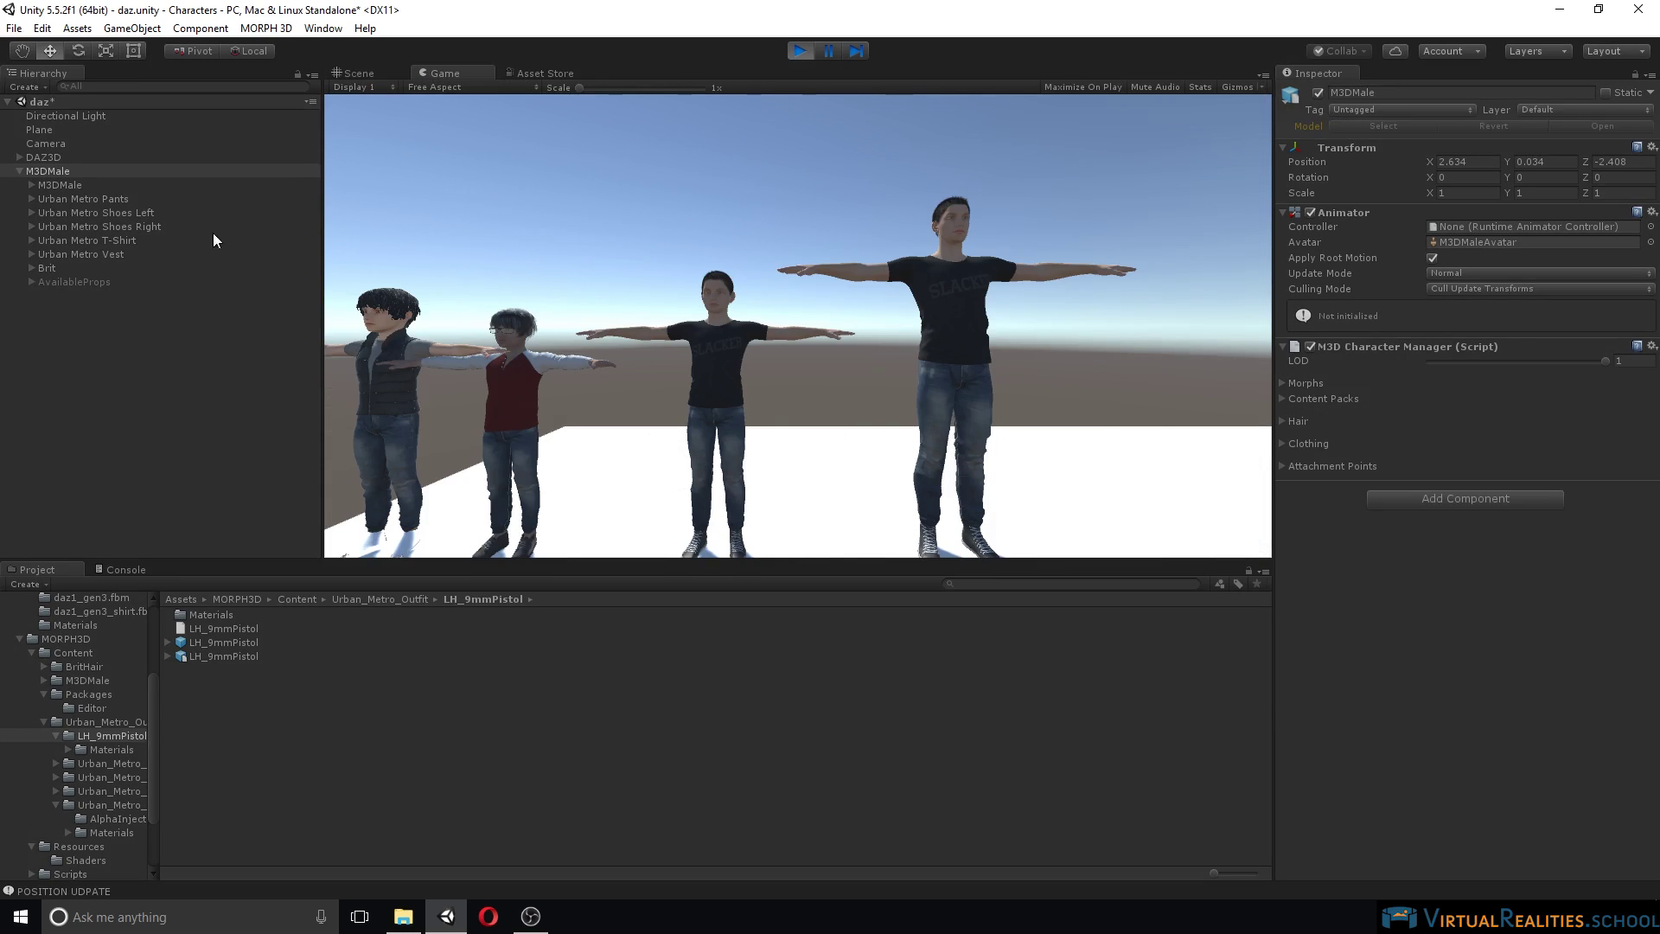
left_click(359, 73)
left_click_drag(657, 363, 657, 319, "alt")
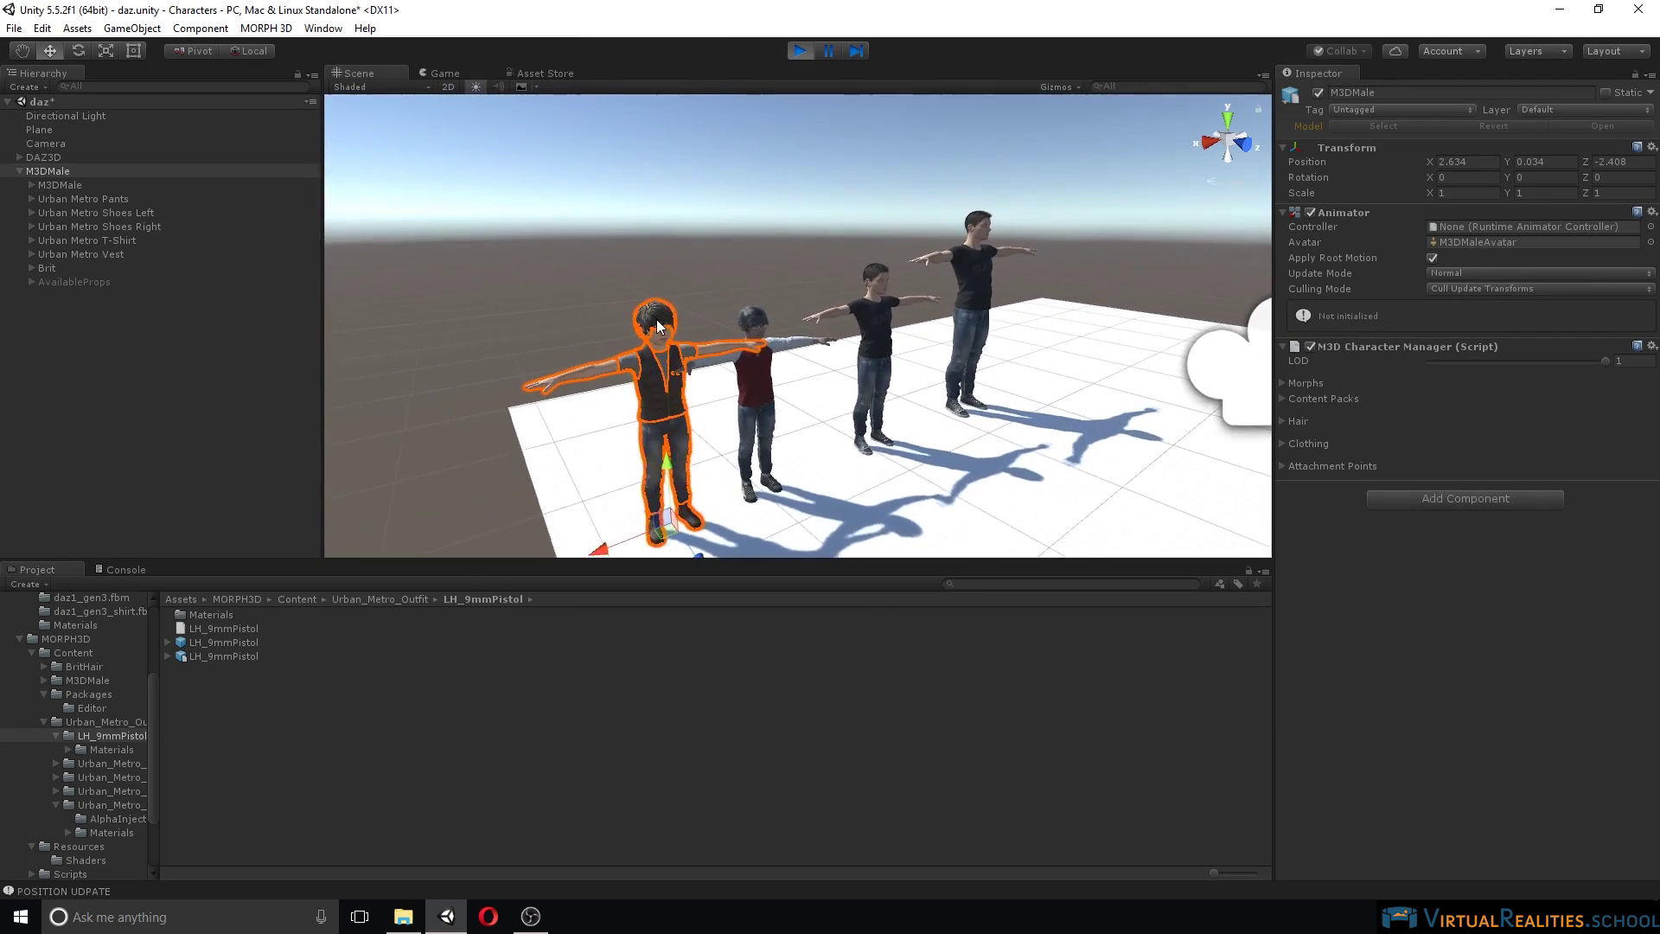
scroll(656, 319, "up", 5)
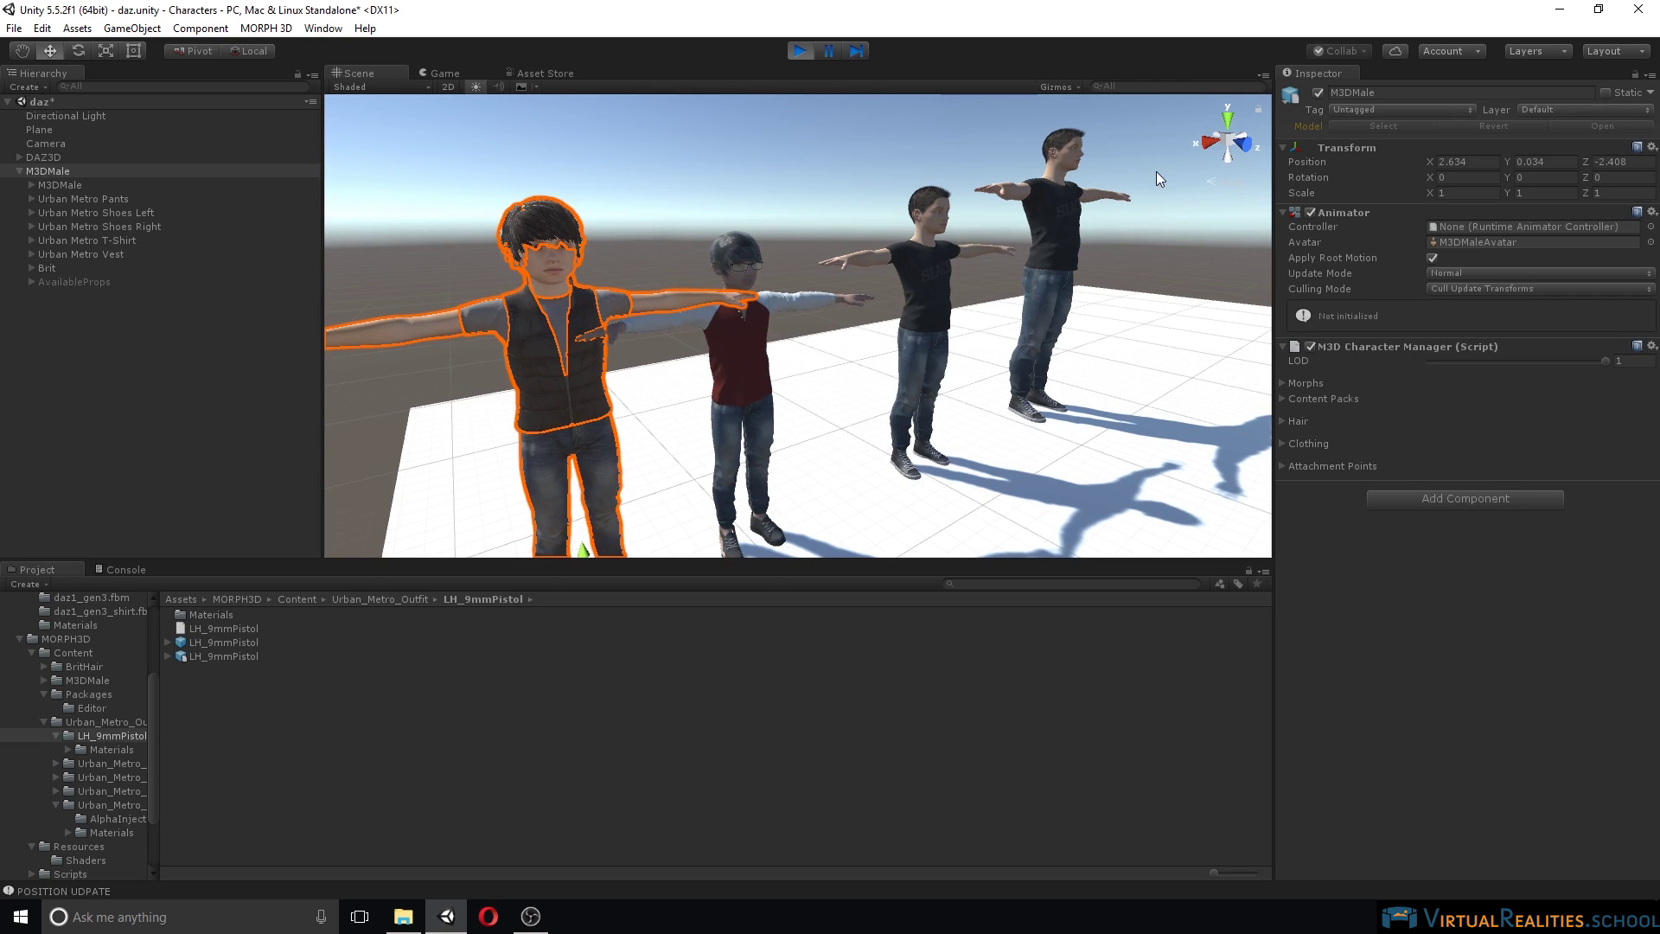
left_click_drag(1155, 171, 337, 160, "alt")
left_click_drag(591, 176, 635, 192, "alt")
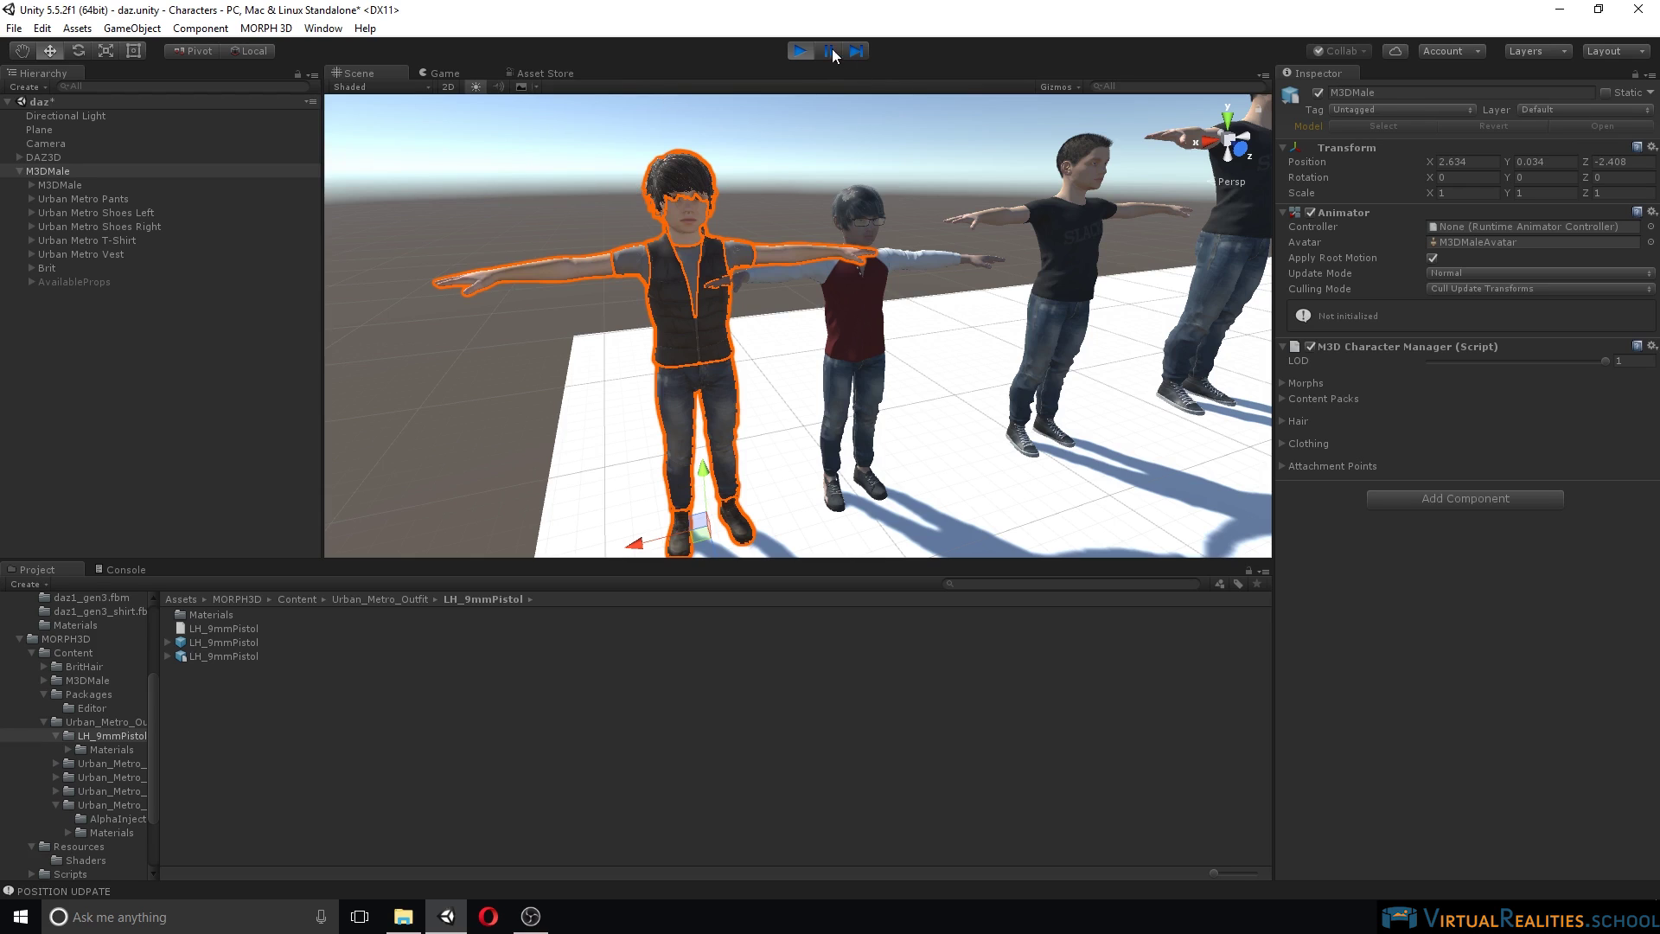
left_click(799, 51)
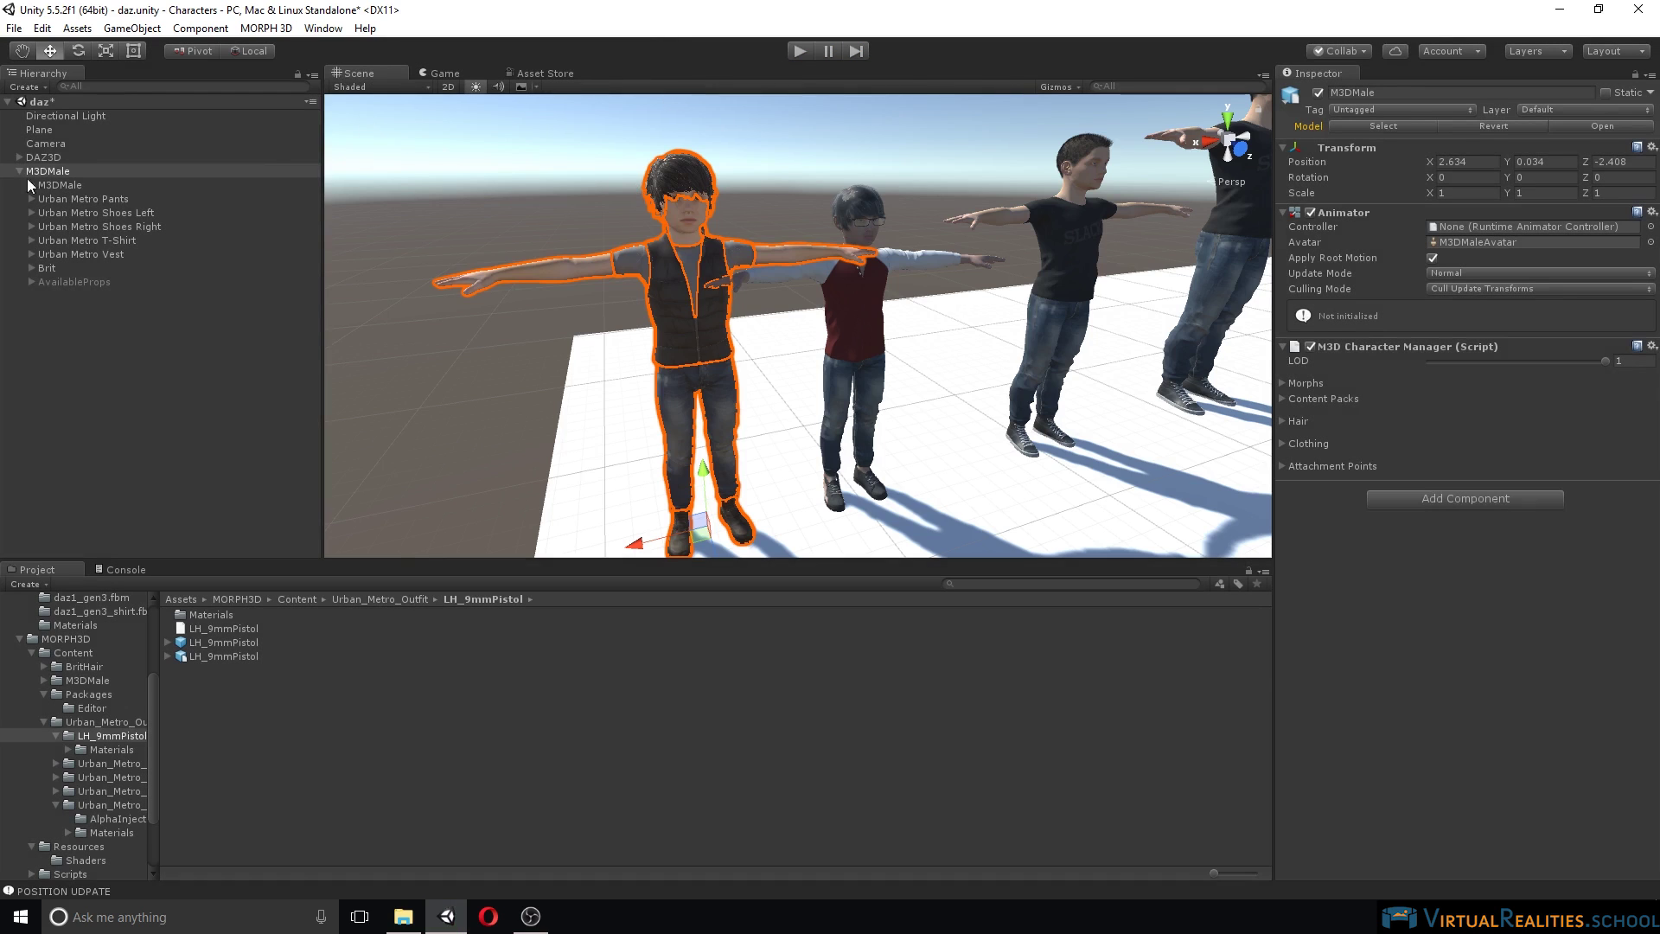
Step: Examine the M3DMale's body and Urban Metro clothing objects in the hierarchy, reselect the M3DMale root and compare it with the other characters
left_click_drag(708, 258, 753, 316, "alt")
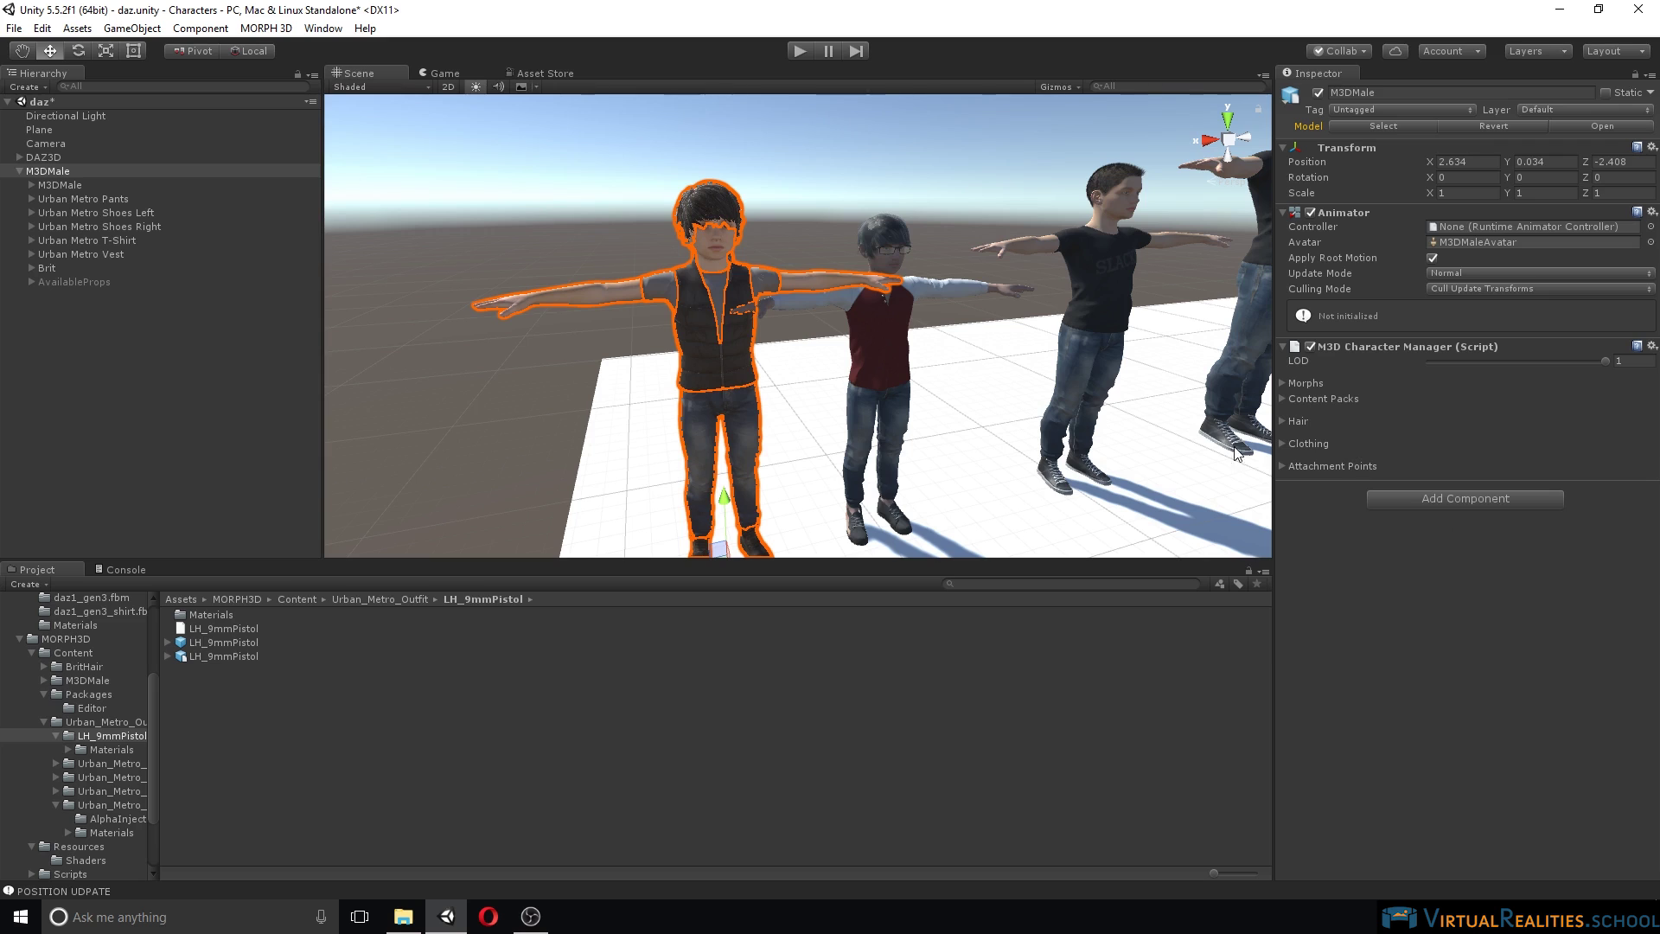
left_click(40, 185)
left_click(82, 211)
left_click(86, 226)
left_click(80, 253)
left_click(57, 184)
left_click(57, 172)
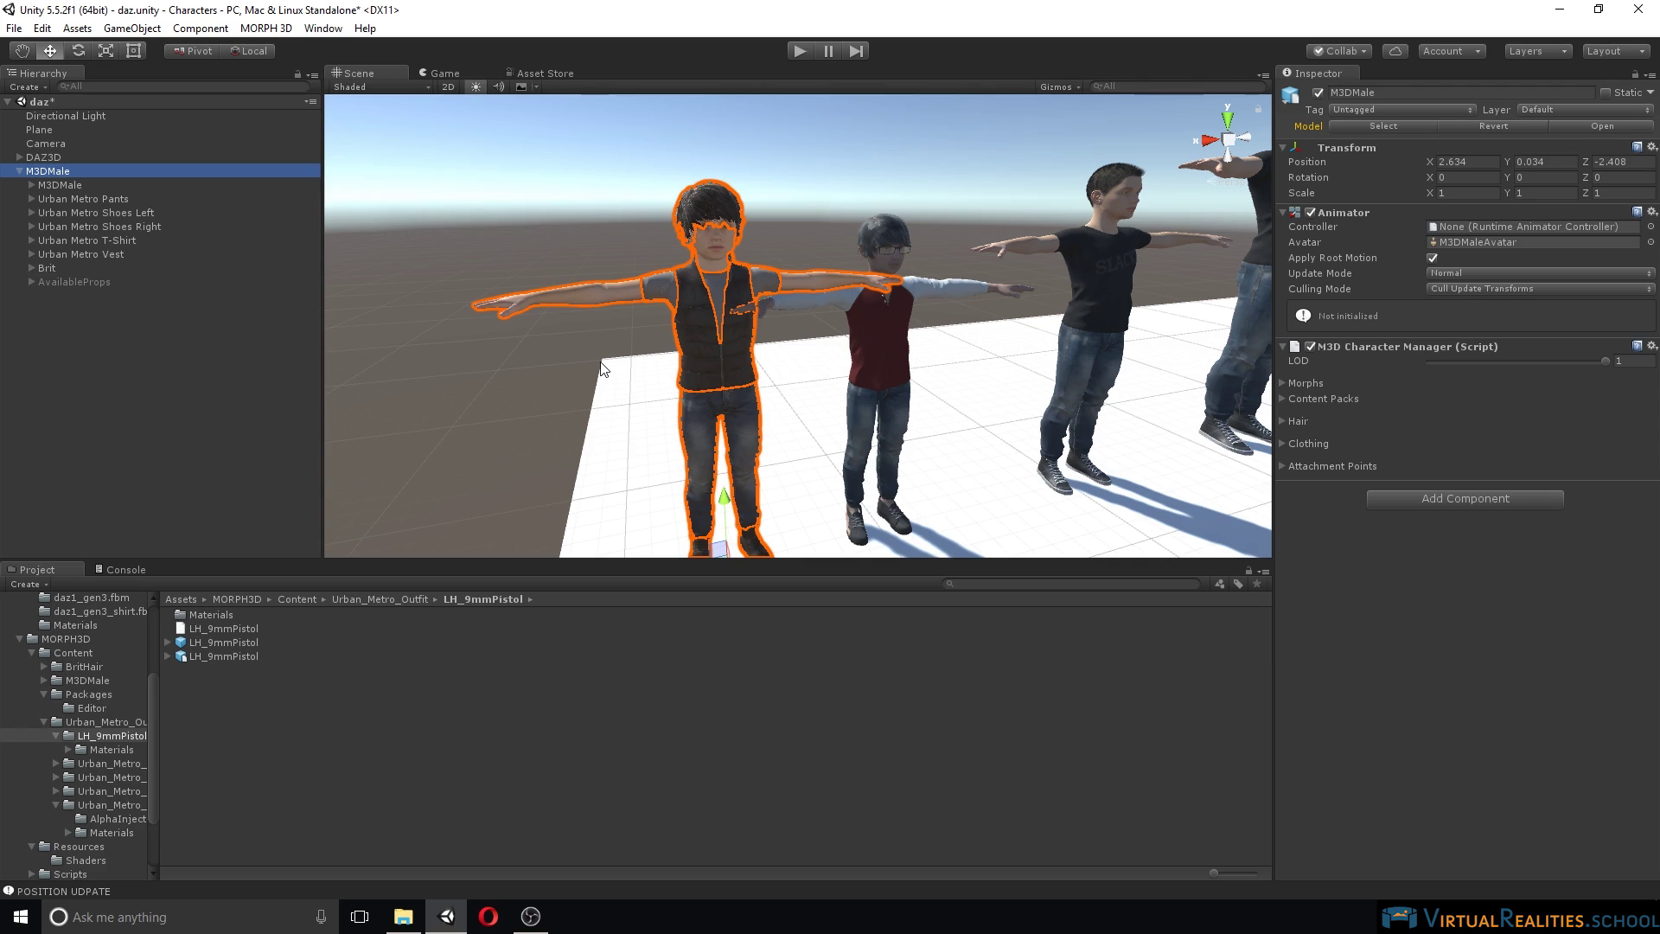
right_click_drag(602, 369, 614, 370)
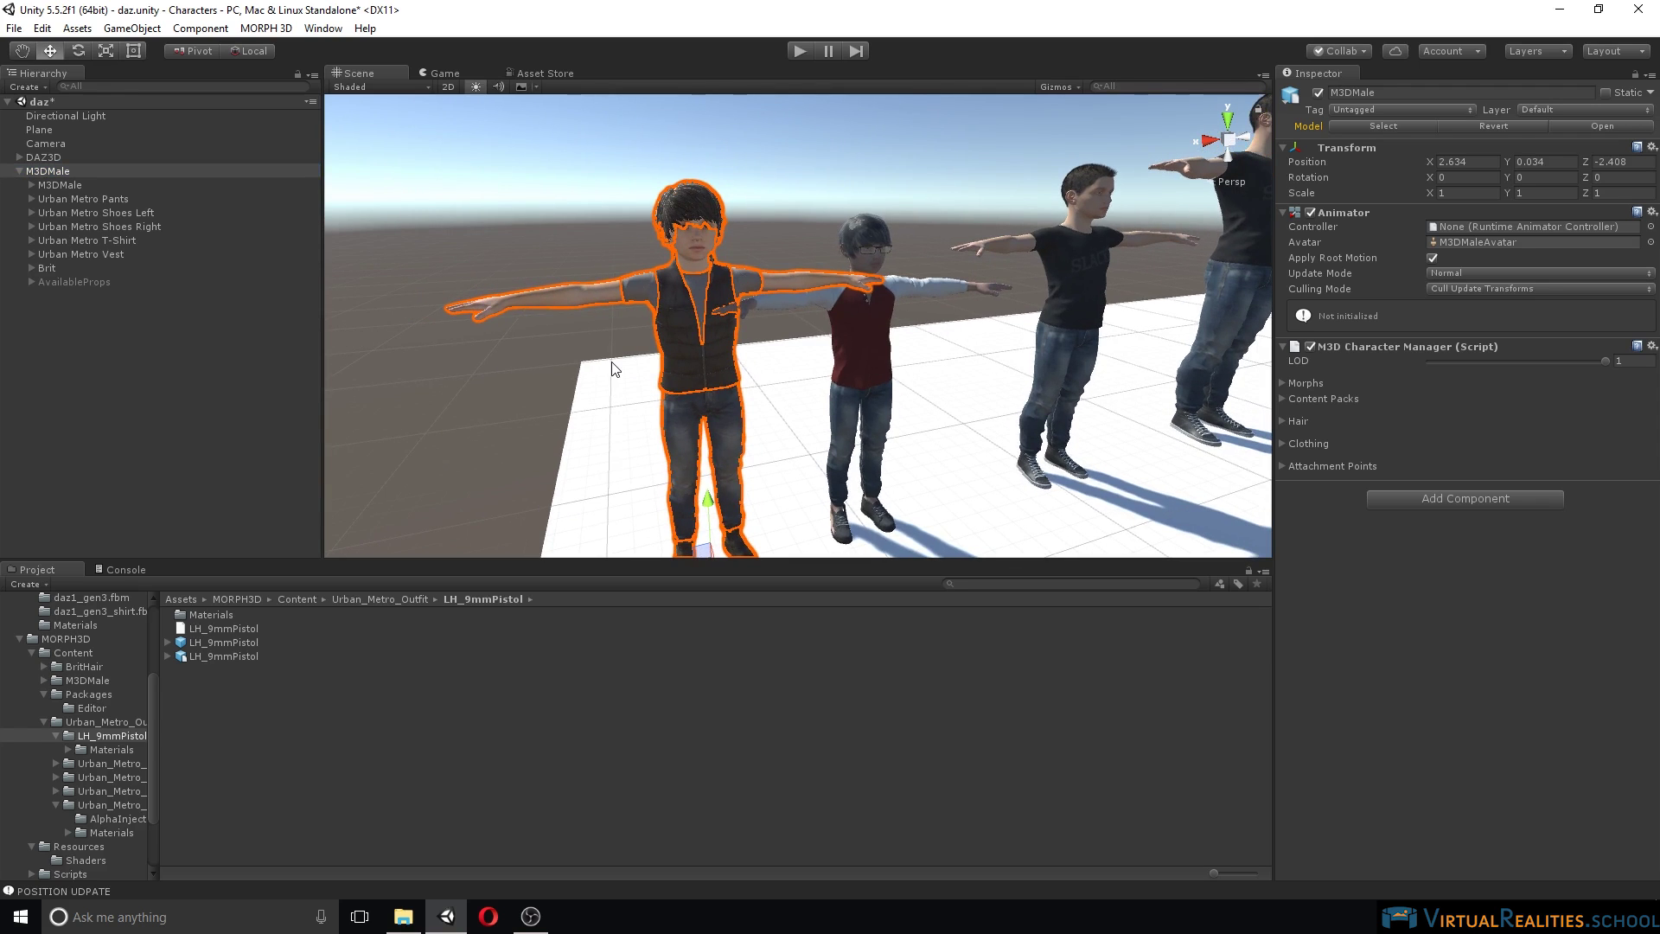
right_click_drag(614, 369, 594, 247)
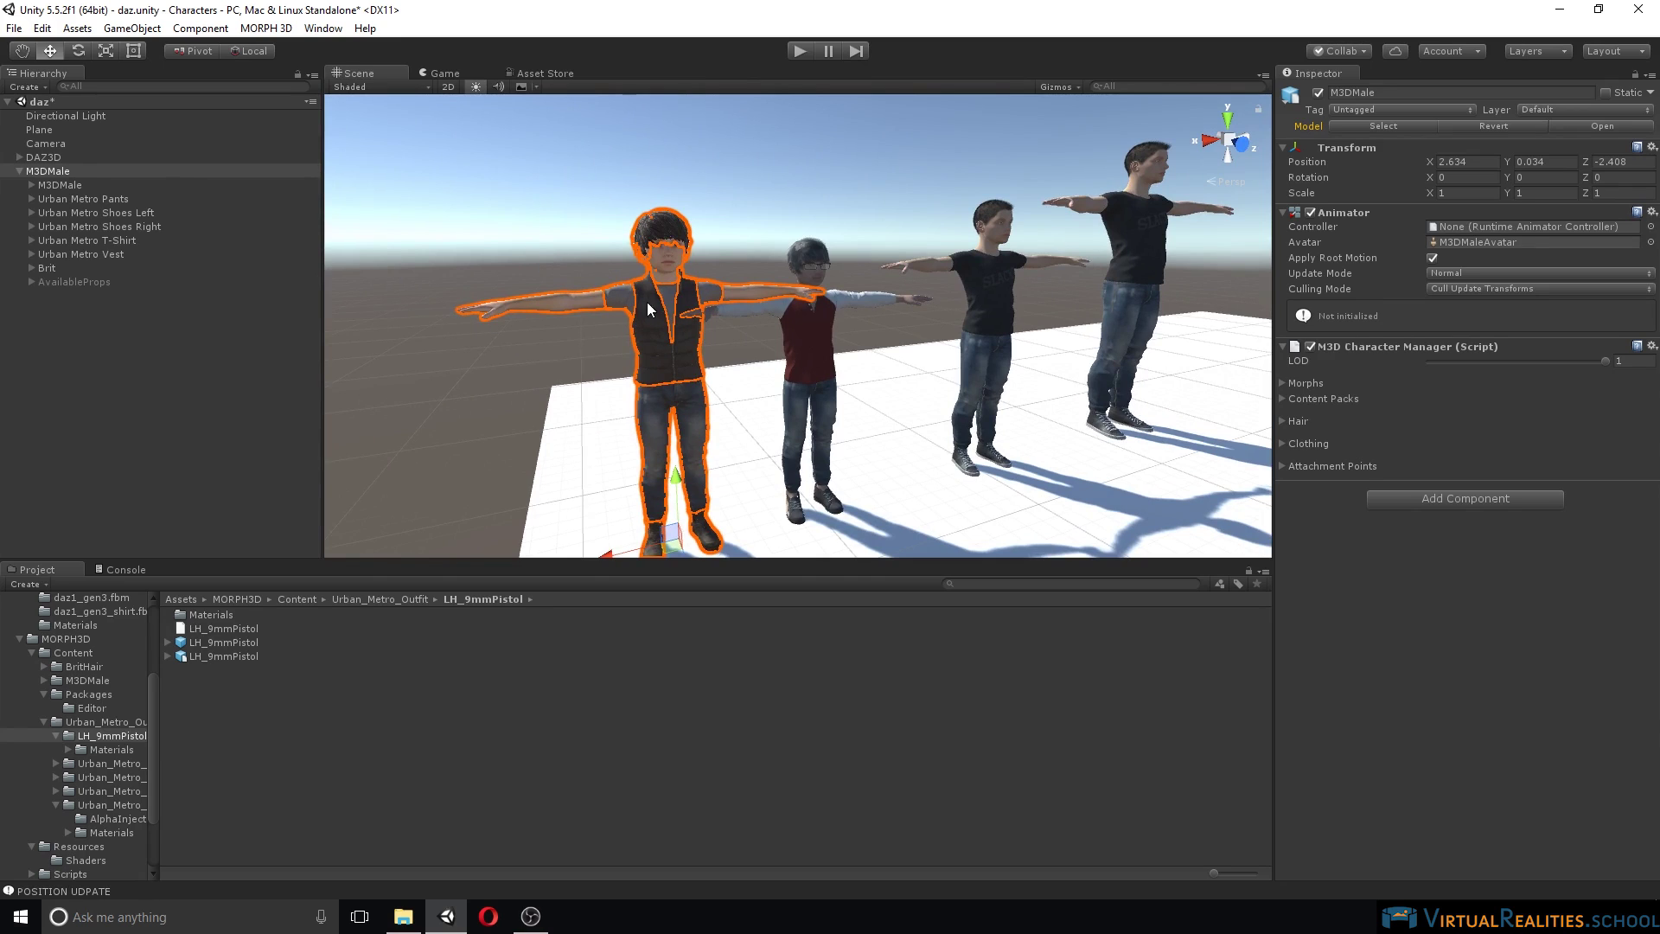